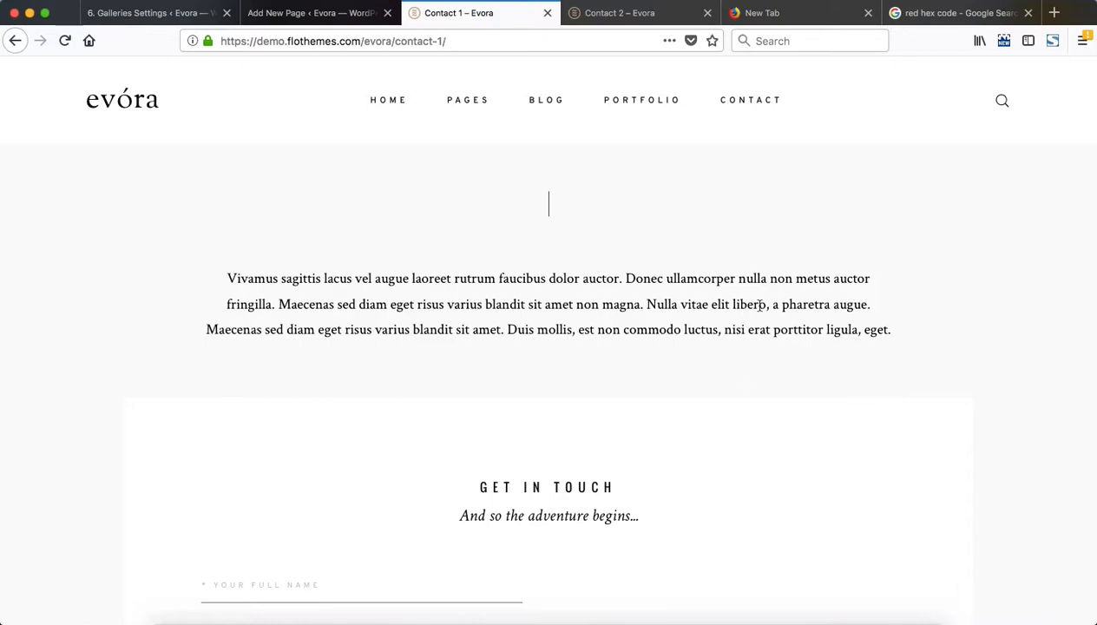
Look through the Contact 1 and Contact 2 demo pages to compare their intro text, forms and info sections
{"action": "scroll", "coordinate": [758, 305], "scroll_direction": "down", "scroll_amount": 10}
{"action": "scroll", "coordinate": [758, 305], "scroll_direction": "up", "scroll_amount": 10}
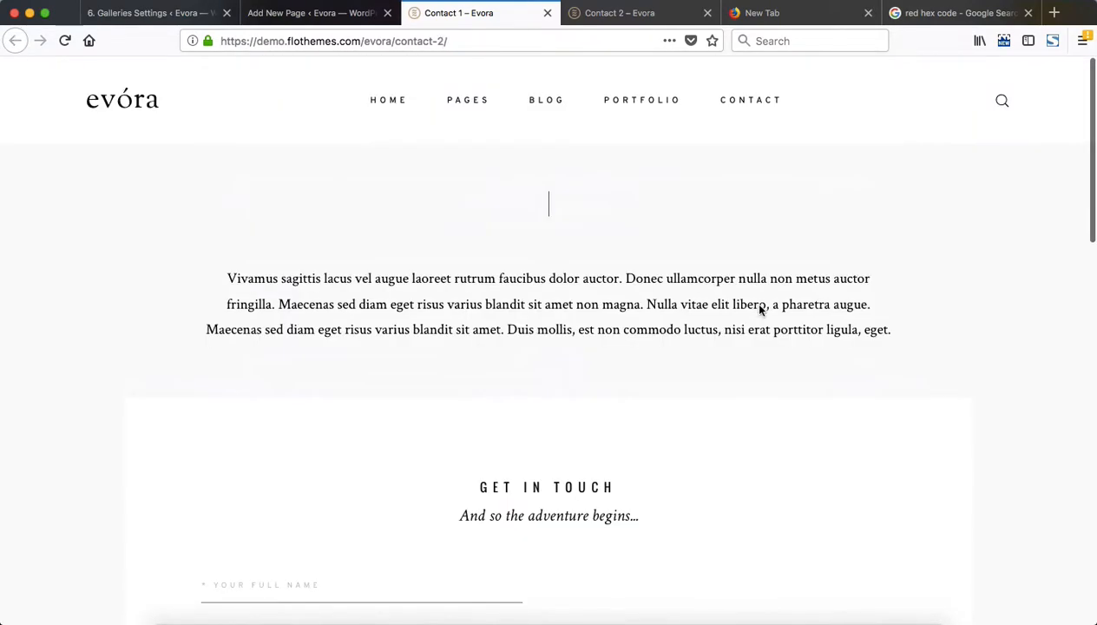
{"action": "key", "text": "ctrl+Tab"}
{"action": "scroll", "coordinate": [768, 251], "scroll_direction": "down", "scroll_amount": 8}
{"action": "scroll", "coordinate": [768, 252], "scroll_direction": "up", "scroll_amount": 3}
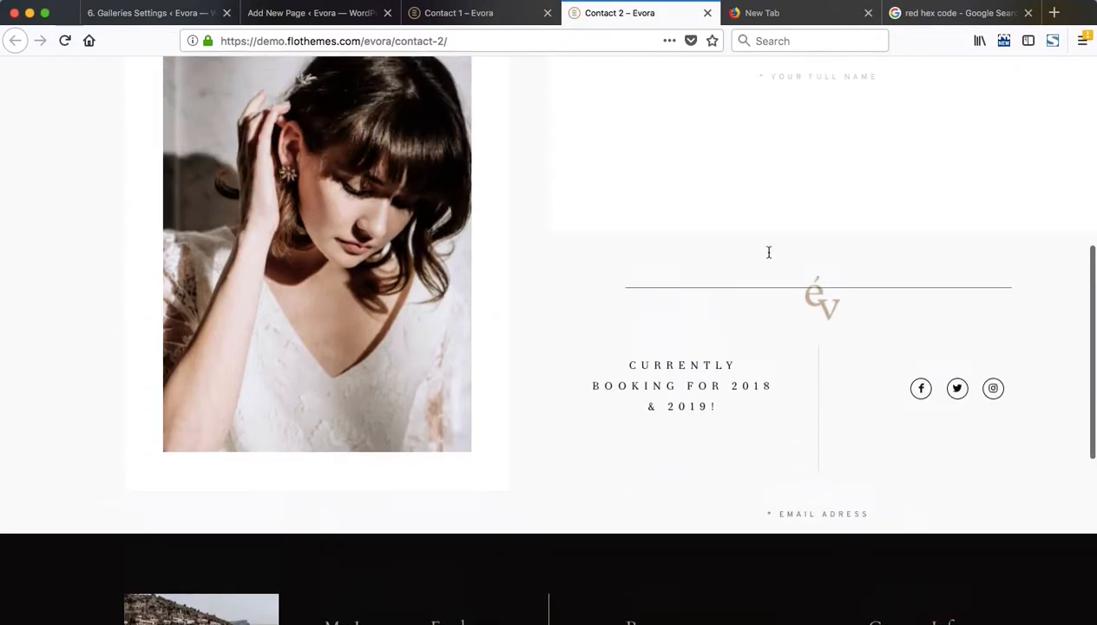
{"action": "scroll", "coordinate": [768, 252], "scroll_direction": "up", "scroll_amount": 2}
{"action": "scroll", "coordinate": [768, 251], "scroll_direction": "up", "scroll_amount": 5}
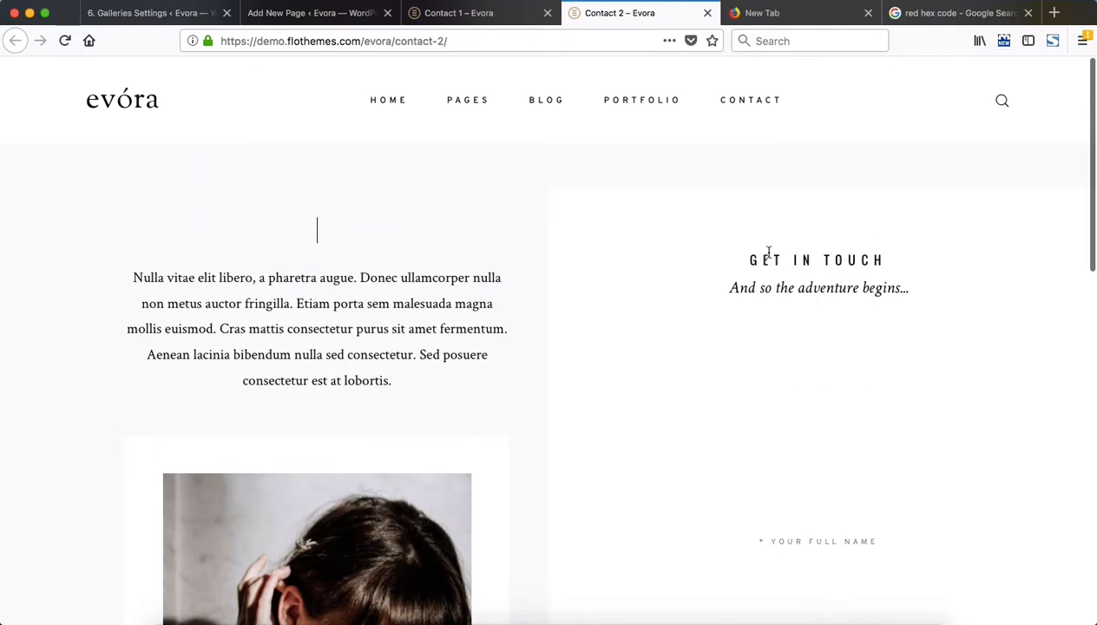
{"action": "key", "text": "ctrl+shift+Tab"}
{"action": "scroll", "coordinate": [345, 267], "scroll_direction": "down", "scroll_amount": 8}
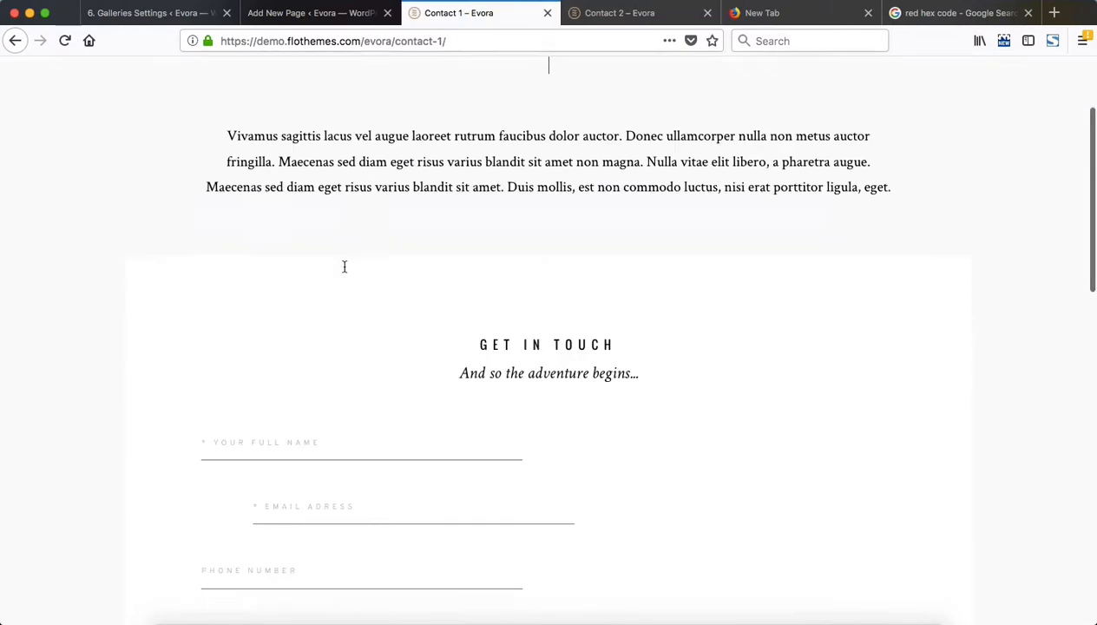
{"action": "scroll", "coordinate": [344, 268], "scroll_direction": "down", "scroll_amount": 3}
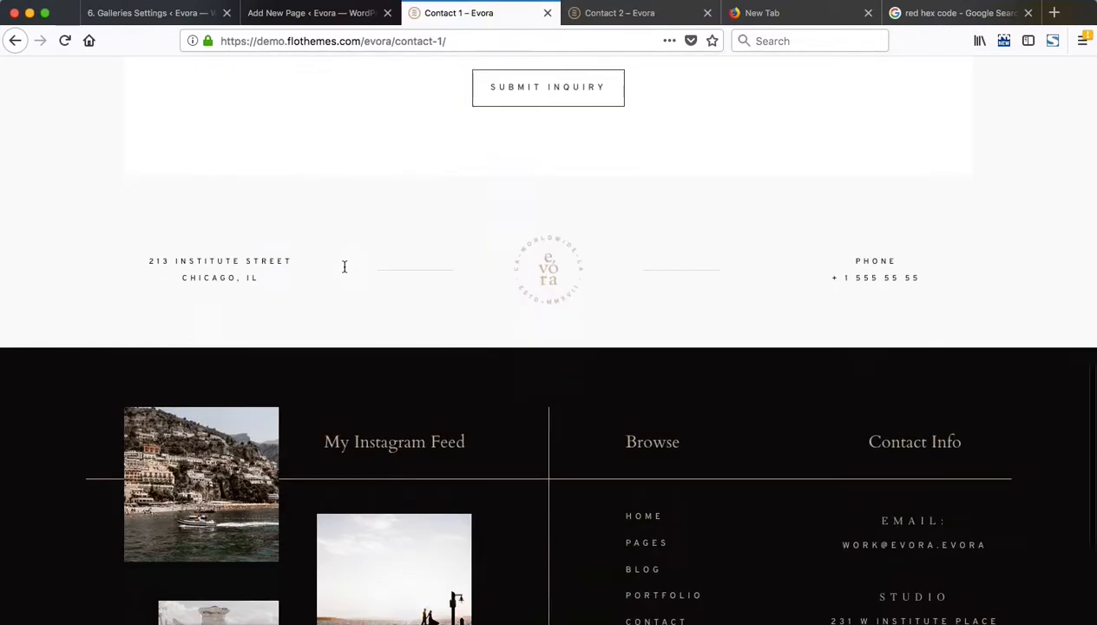
{"action": "scroll", "coordinate": [344, 267], "scroll_direction": "up", "scroll_amount": 12}
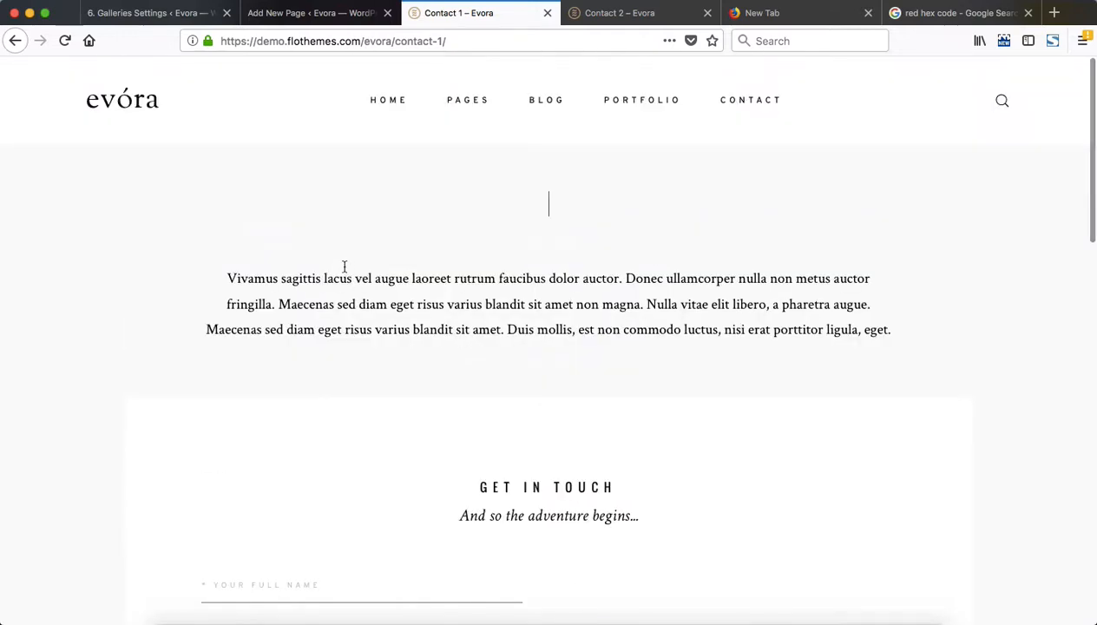
Return to the new WordPress page and replace its layout blocks with the Contact Type A template
{"action": "key", "text": "ctrl+shift+Tab"}
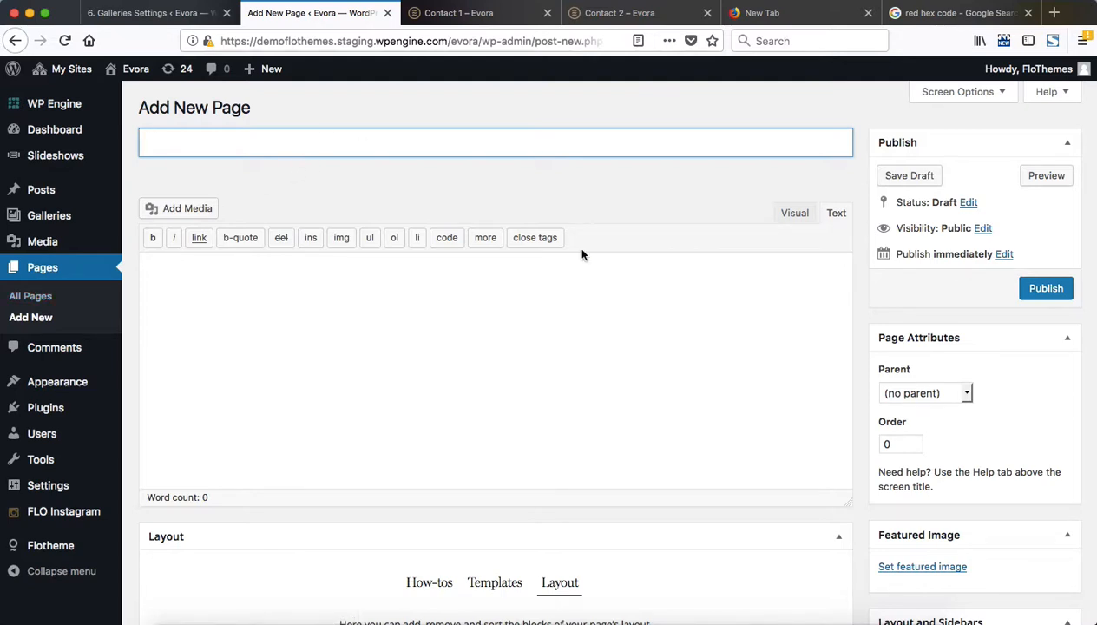
{"action": "scroll", "coordinate": [581, 252], "scroll_direction": "down", "scroll_amount": 5}
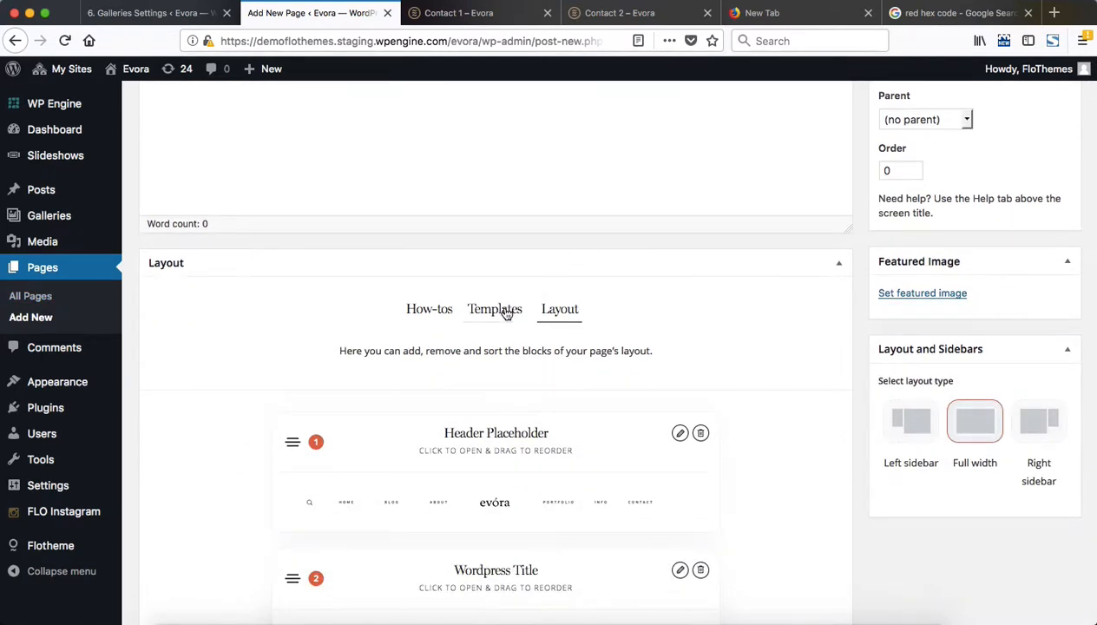
{"action": "left_click", "coordinate": [496, 310]}
{"action": "scroll", "coordinate": [517, 310], "scroll_direction": "down", "scroll_amount": 4}
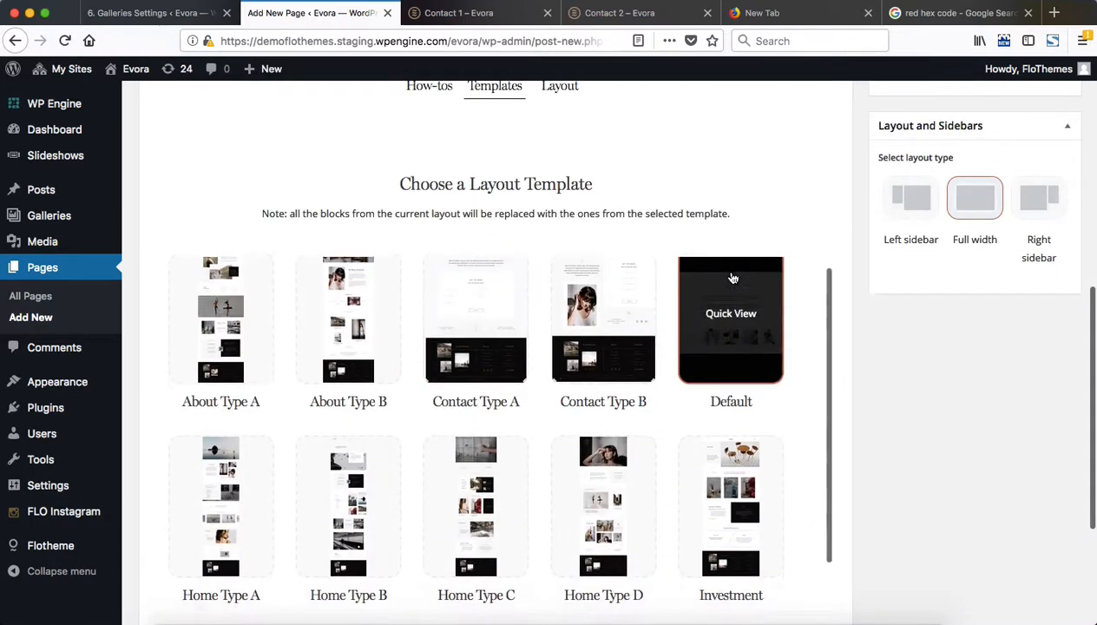
{"action": "scroll", "coordinate": [733, 278], "scroll_direction": "down", "scroll_amount": 3}
{"action": "scroll", "coordinate": [600, 405], "scroll_direction": "down", "scroll_amount": 1}
{"action": "scroll", "coordinate": [605, 402], "scroll_direction": "up", "scroll_amount": 5}
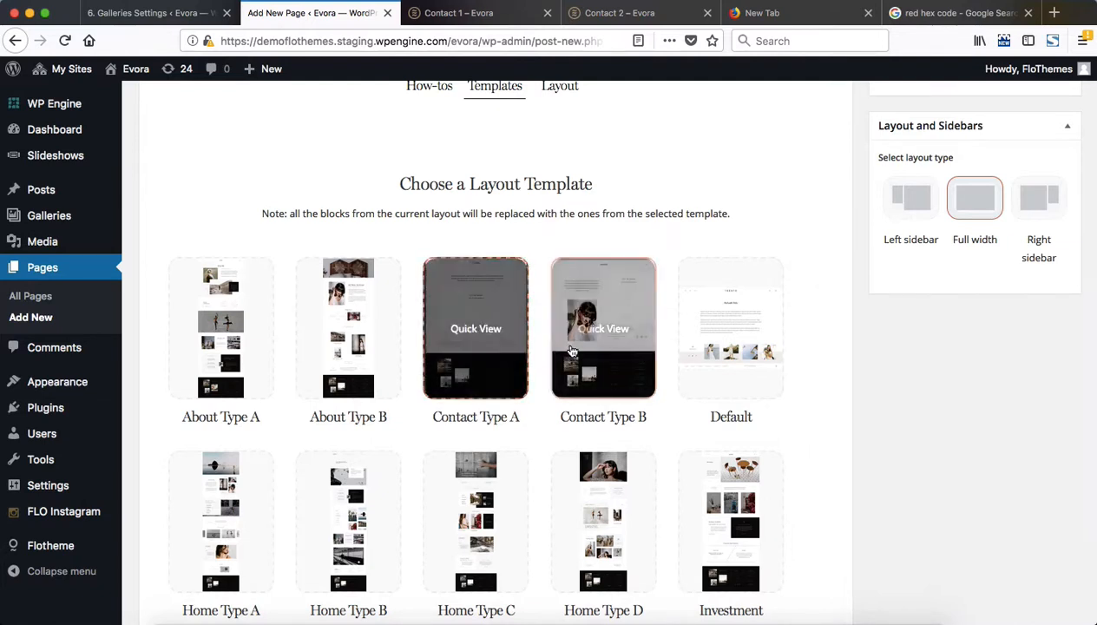
{"action": "left_click", "coordinate": [489, 346]}
{"action": "scroll", "coordinate": [655, 303], "scroll_direction": "down", "scroll_amount": 3}
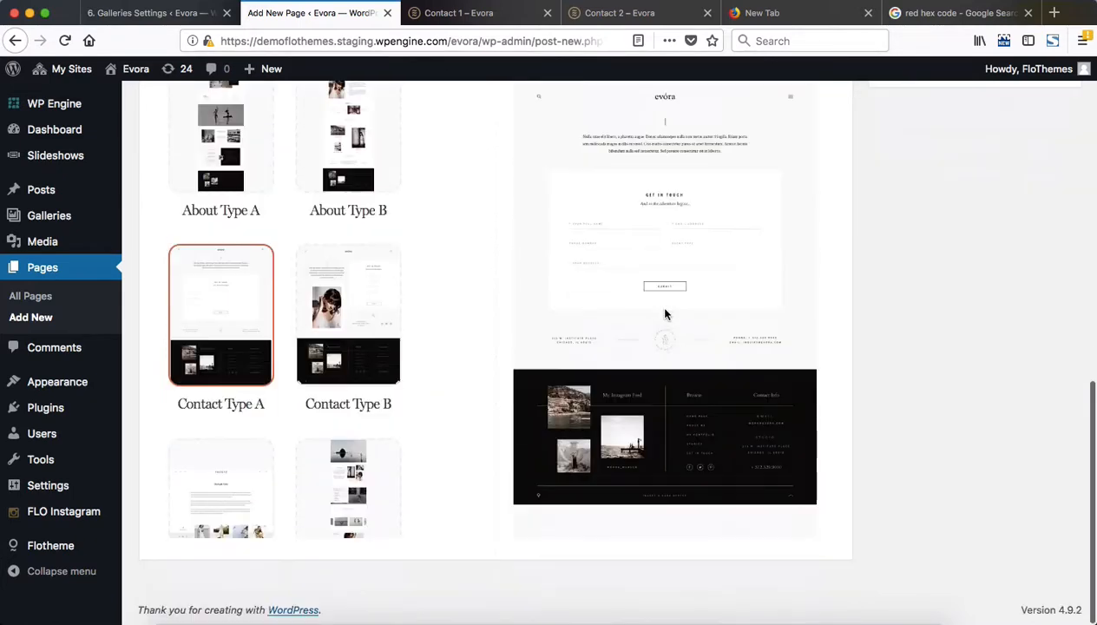
{"action": "scroll", "coordinate": [655, 304], "scroll_direction": "up", "scroll_amount": 5}
{"action": "left_click", "coordinate": [729, 306]}
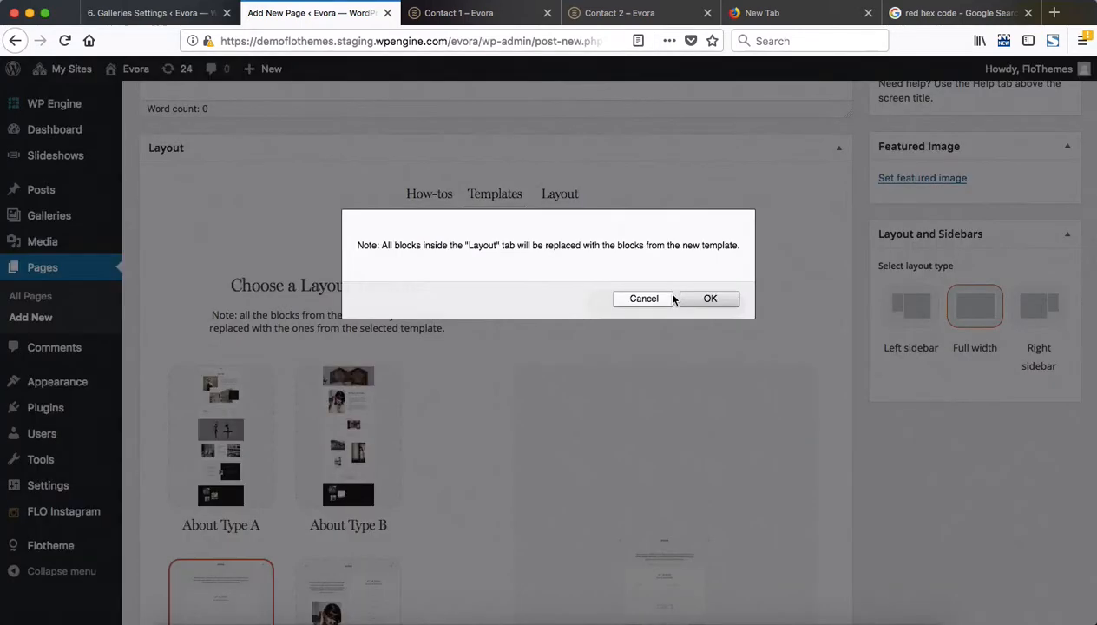
{"action": "left_click", "coordinate": [717, 299]}
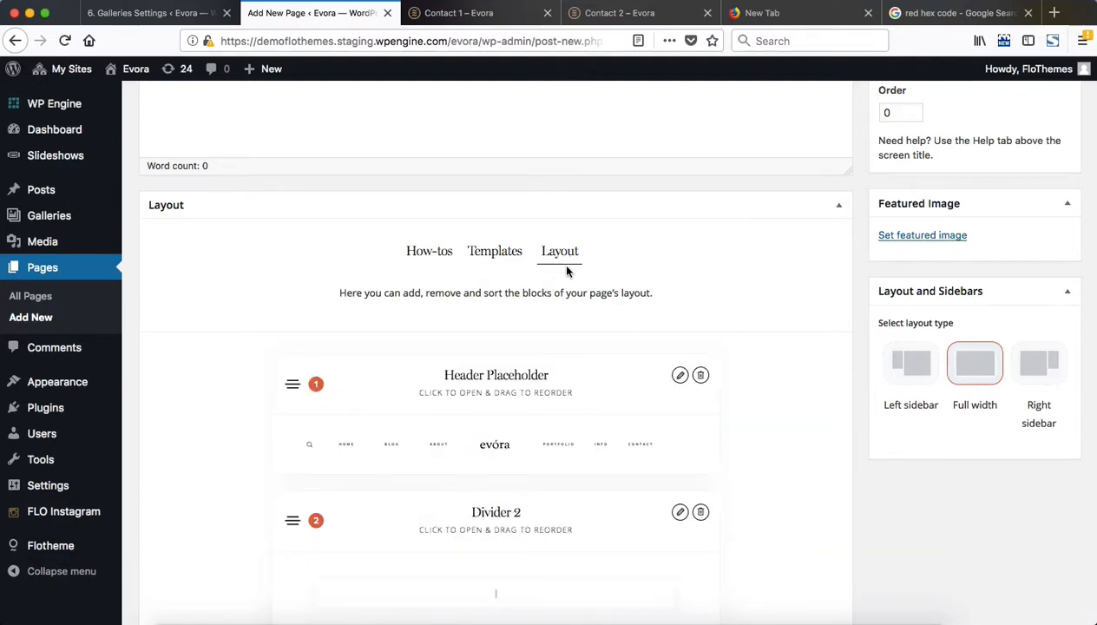
Review the layout's blocks and examine the Header Placeholder block's Specific, Margins and Miscellaneous settings
{"action": "scroll", "coordinate": [642, 312], "scroll_direction": "down", "scroll_amount": 10}
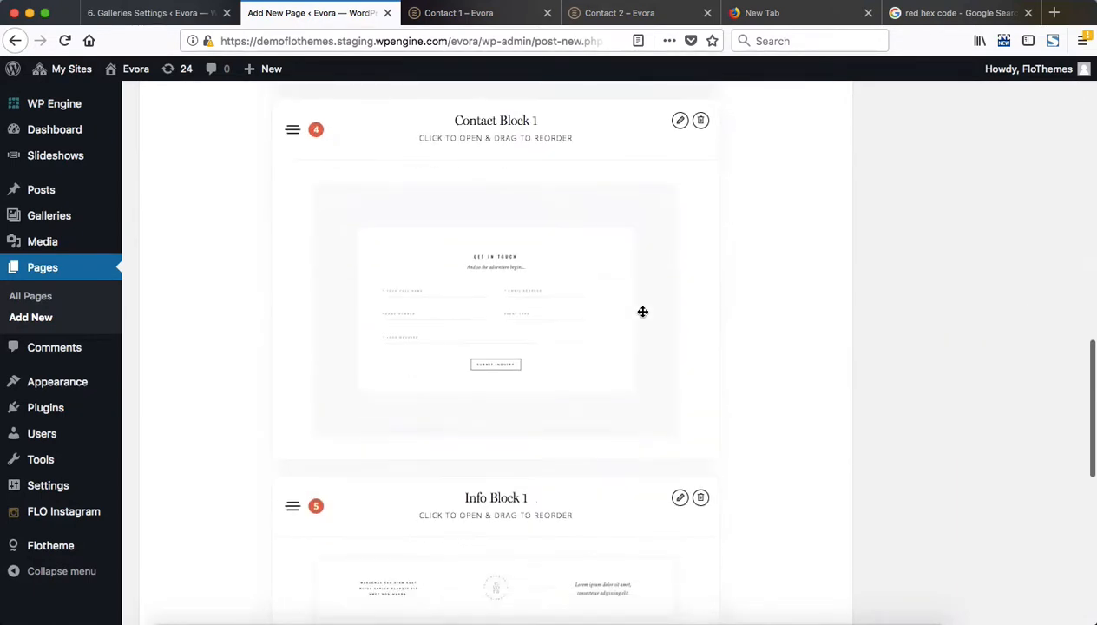
{"action": "scroll", "coordinate": [642, 311], "scroll_direction": "up", "scroll_amount": 6}
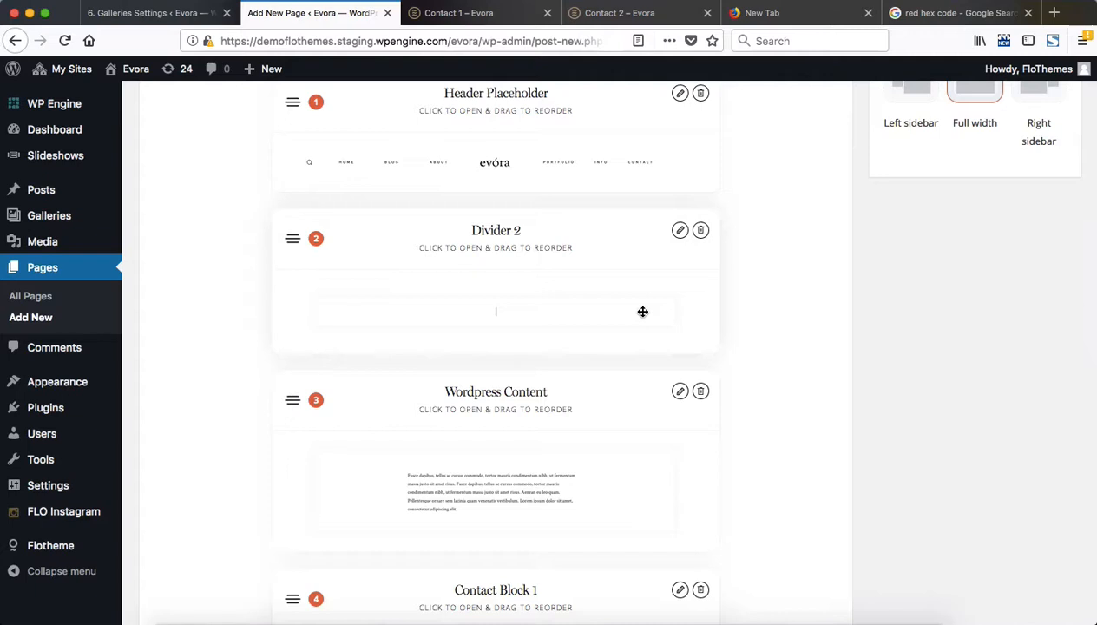
{"action": "scroll", "coordinate": [642, 312], "scroll_direction": "up", "scroll_amount": 3}
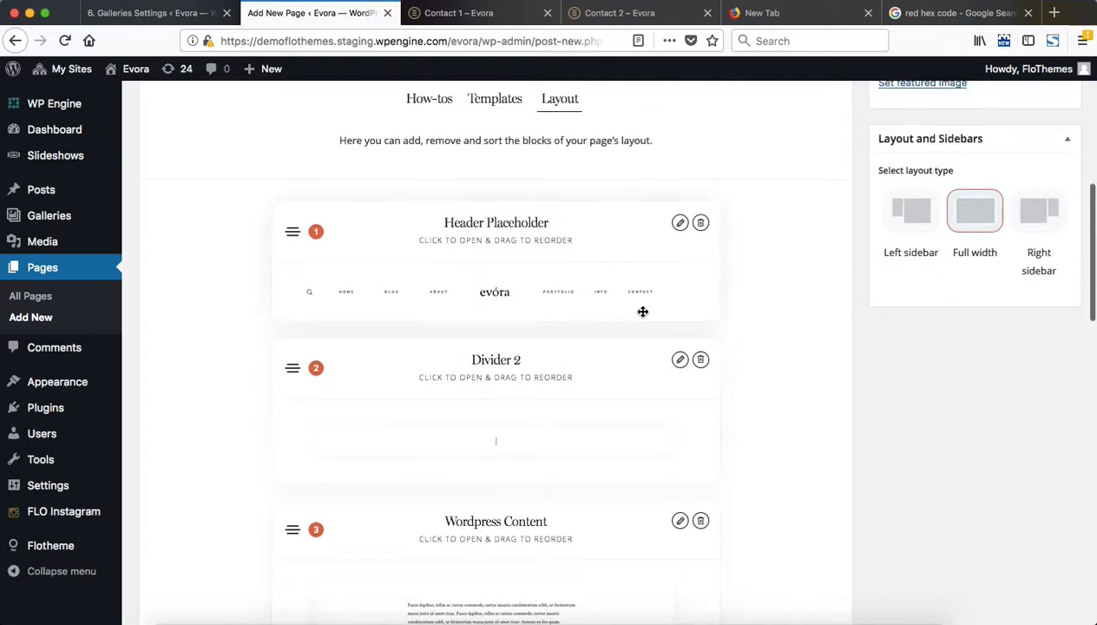
{"action": "left_click", "coordinate": [568, 231]}
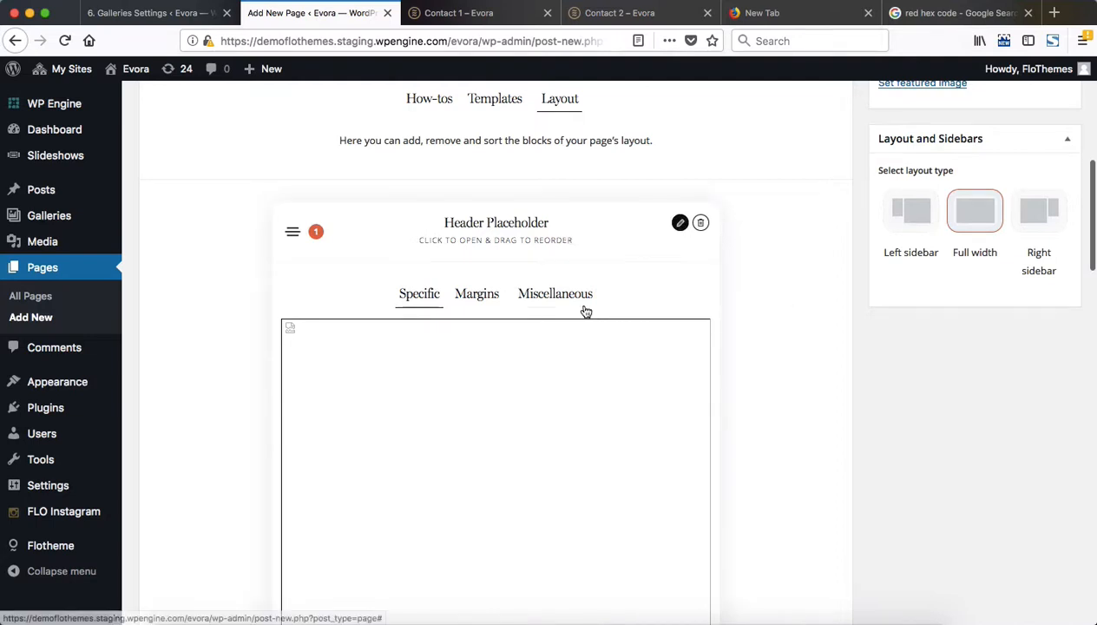
{"action": "scroll", "coordinate": [584, 310], "scroll_direction": "down", "scroll_amount": 5}
{"action": "scroll", "coordinate": [584, 311], "scroll_direction": "up", "scroll_amount": 5}
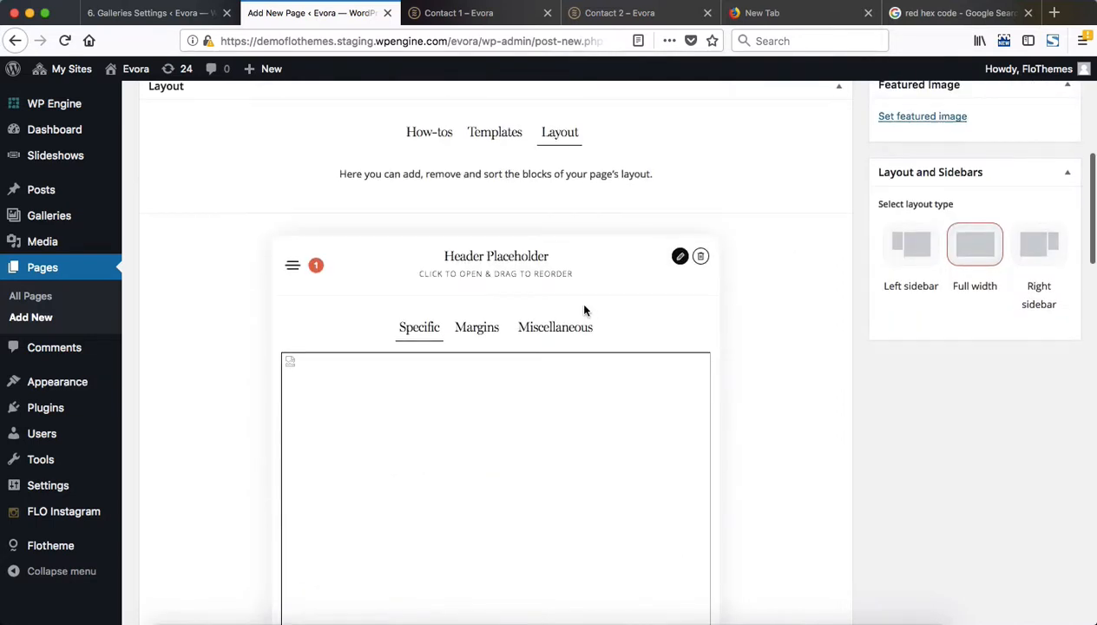
{"action": "left_click", "coordinate": [477, 327]}
{"action": "scroll", "coordinate": [591, 330], "scroll_direction": "down", "scroll_amount": 3}
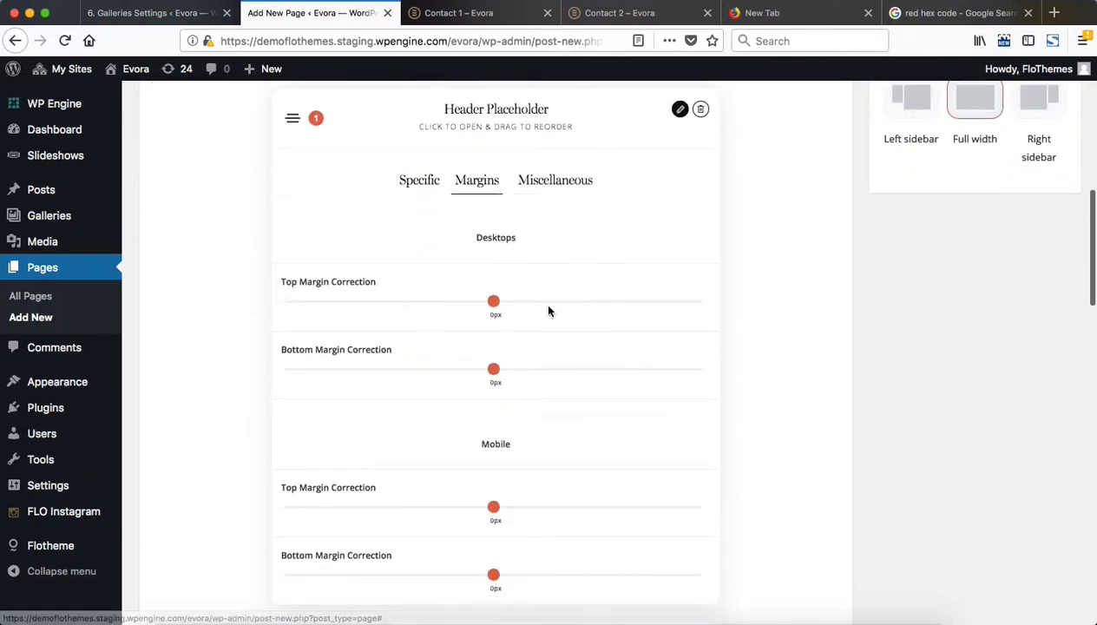
{"action": "left_click", "coordinate": [565, 179]}
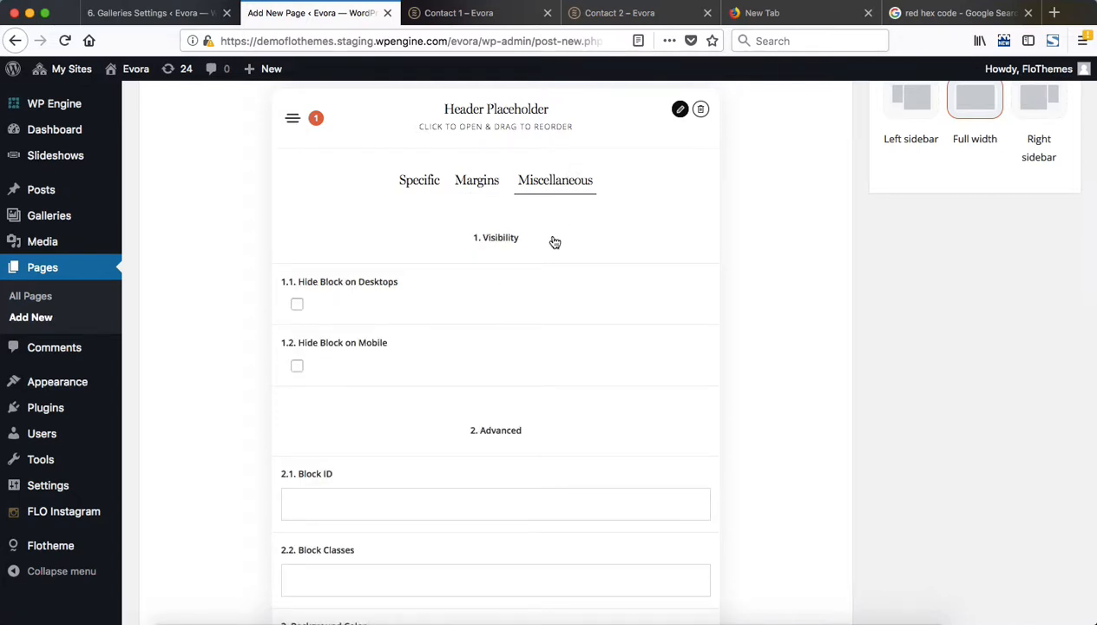
{"action": "scroll", "coordinate": [461, 307], "scroll_direction": "down", "scroll_amount": 2}
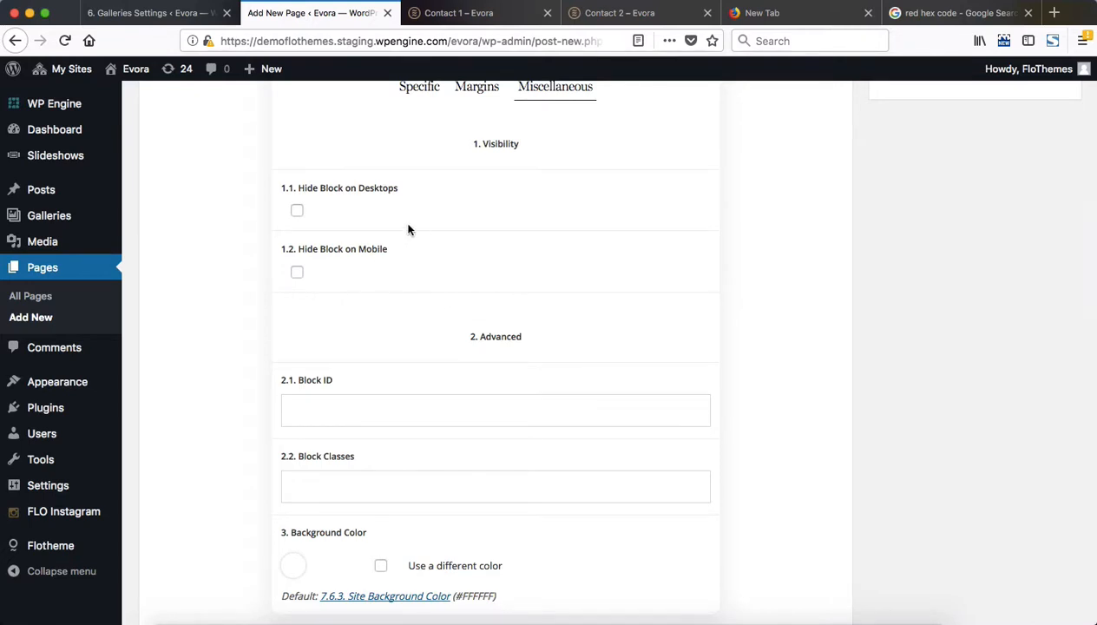
{"action": "scroll", "coordinate": [472, 272], "scroll_direction": "down", "scroll_amount": 5}
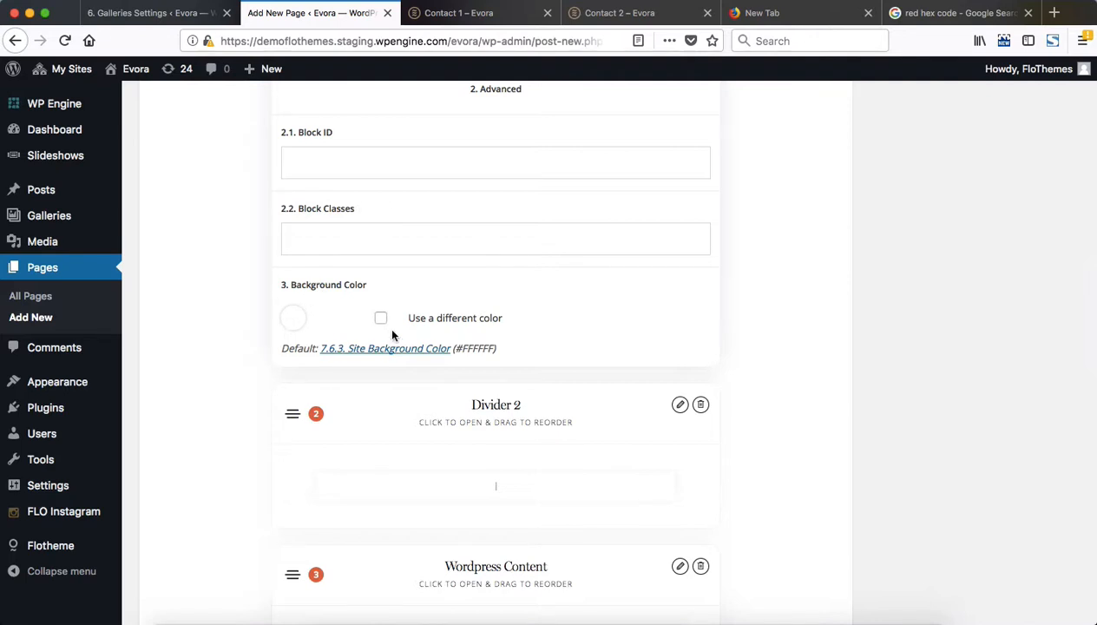
{"action": "scroll", "coordinate": [414, 317], "scroll_direction": "up", "scroll_amount": 9}
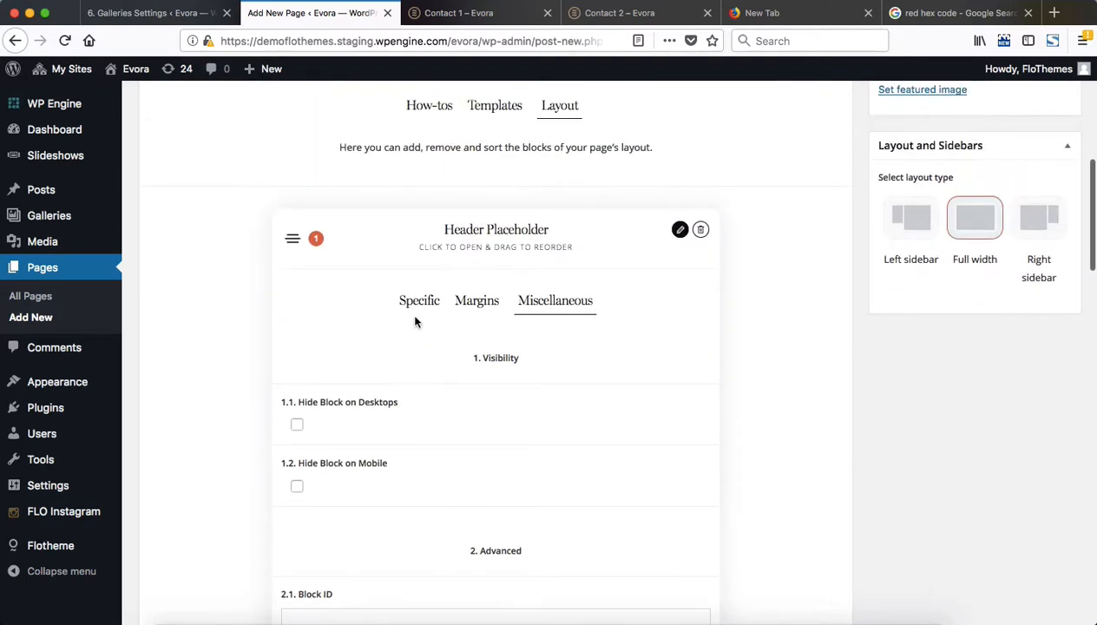
{"action": "left_click", "coordinate": [608, 234]}
Examine the Divider 2 block's background, height and line options, and compare the block with the divider on the Contact 1 demo page
{"action": "scroll", "coordinate": [499, 325], "scroll_direction": "down", "scroll_amount": 3}
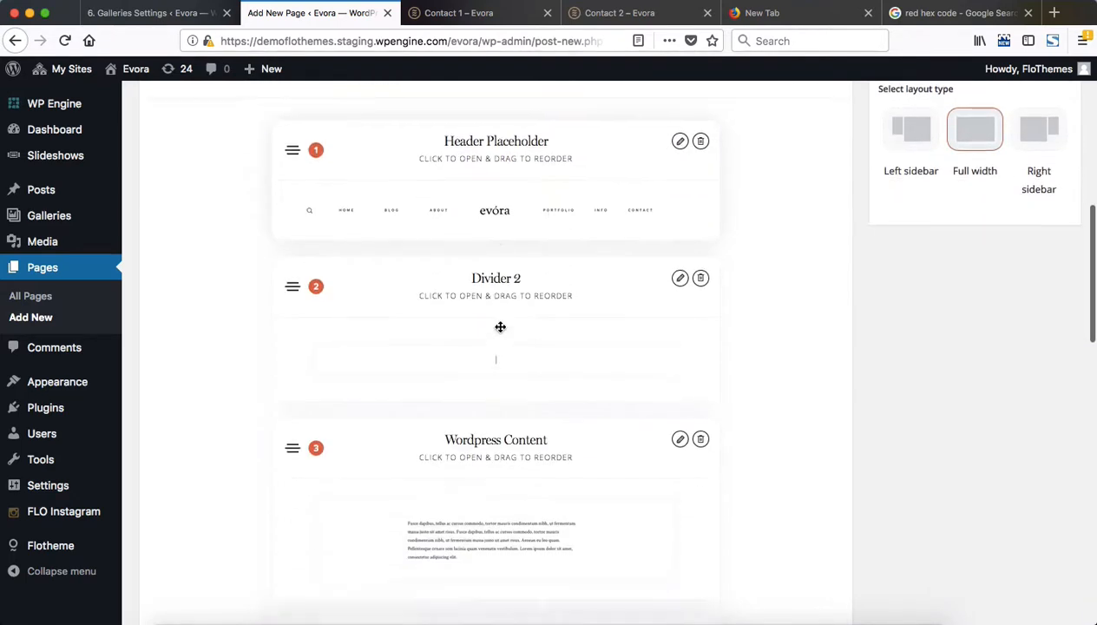
{"action": "left_click", "coordinate": [501, 266]}
{"action": "scroll", "coordinate": [504, 272], "scroll_direction": "down", "scroll_amount": 5}
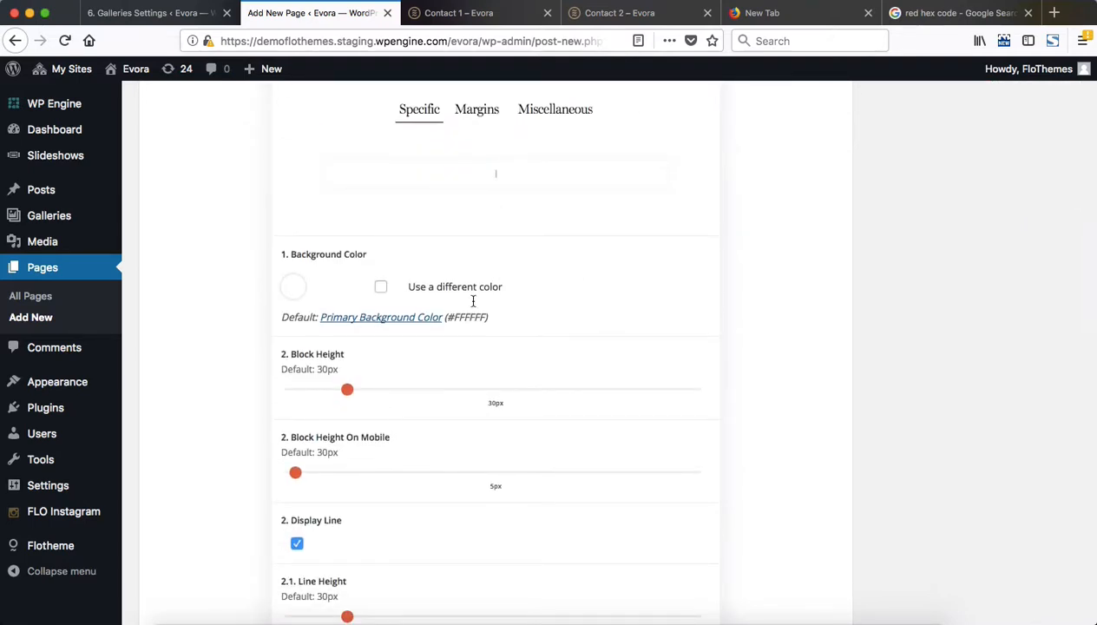
{"action": "scroll", "coordinate": [402, 397], "scroll_direction": "down", "scroll_amount": 2}
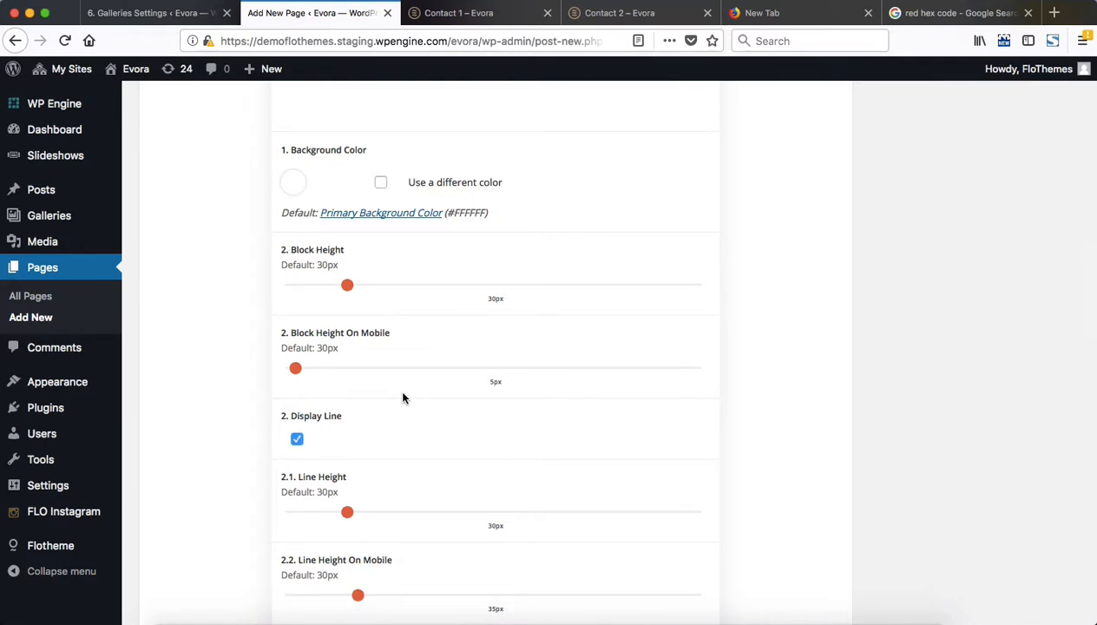
{"action": "scroll", "coordinate": [410, 460], "scroll_direction": "up", "scroll_amount": 5}
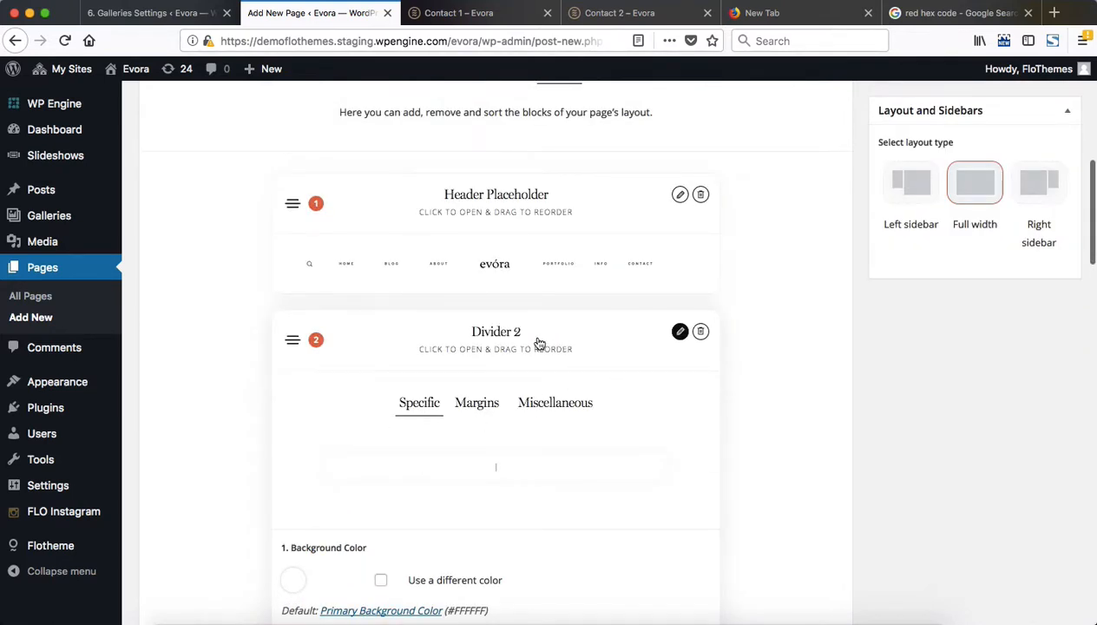
{"action": "left_click", "coordinate": [569, 338]}
{"action": "key", "text": "ctrl+Tab"}
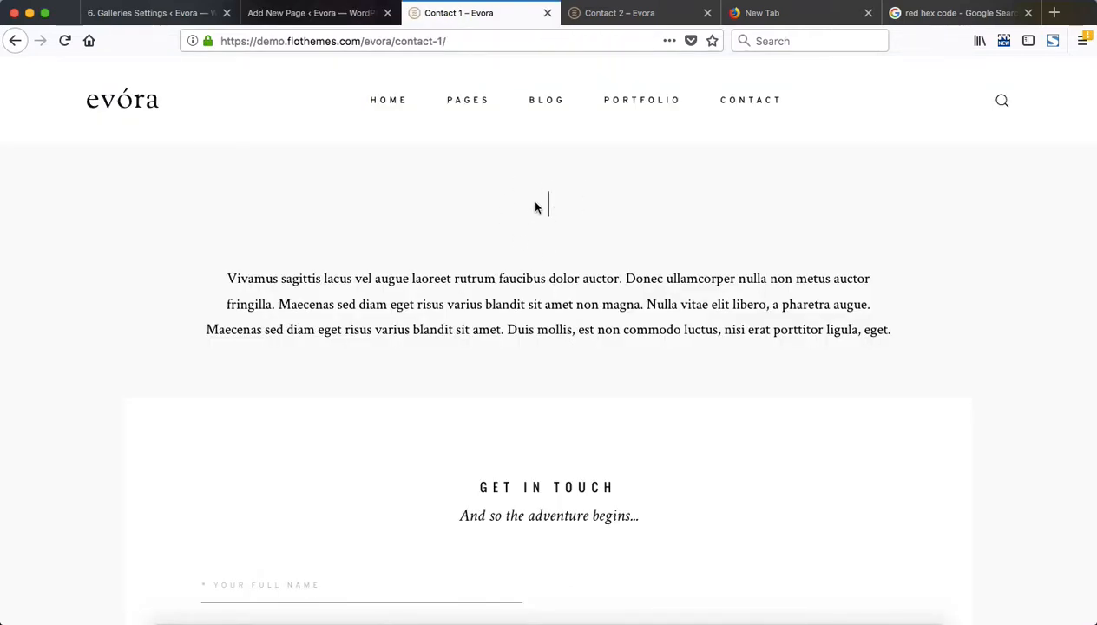
{"action": "key", "text": "ctrl+shift+Tab"}
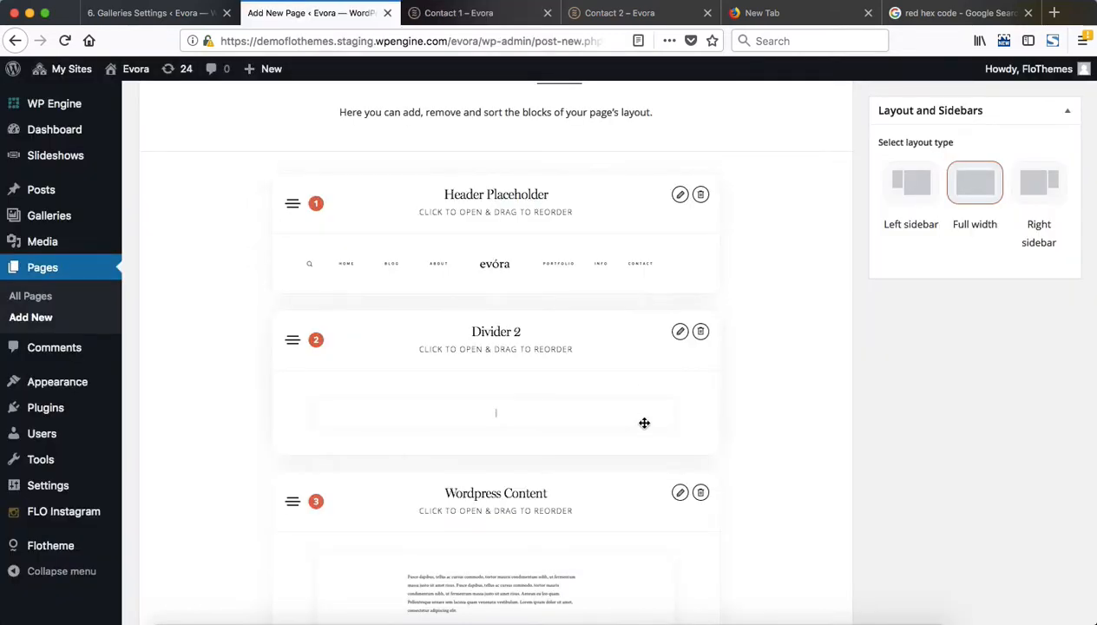
Open the Wordpress Content block and examine its maximum content width setting
{"action": "scroll", "coordinate": [644, 422], "scroll_direction": "down", "scroll_amount": 3}
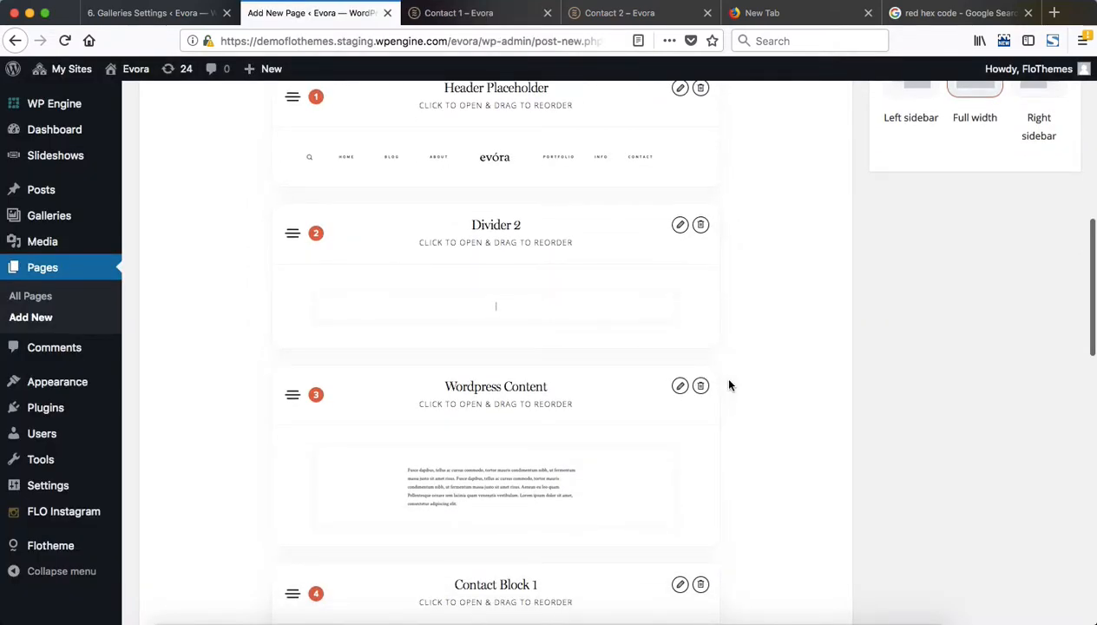
{"action": "left_click", "coordinate": [586, 385]}
{"action": "scroll", "coordinate": [585, 385], "scroll_direction": "down", "scroll_amount": 3}
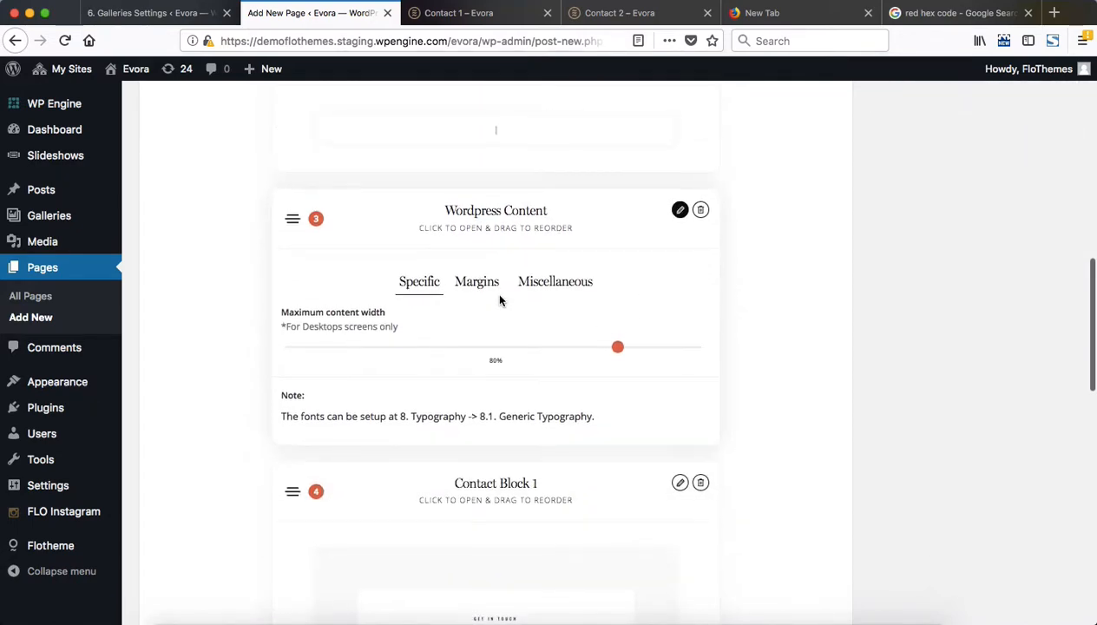
Copy the introductory "Vivamus sagittis lacus vel augue" paragraph from the Contact 1 demo page into the new page's content editor
{"action": "scroll", "coordinate": [500, 300], "scroll_direction": "up", "scroll_amount": 10}
{"action": "key", "text": "ctrl+Tab"}
{"action": "triple_click", "coordinate": [434, 321]}
{"action": "key", "text": "ctrl+c"}
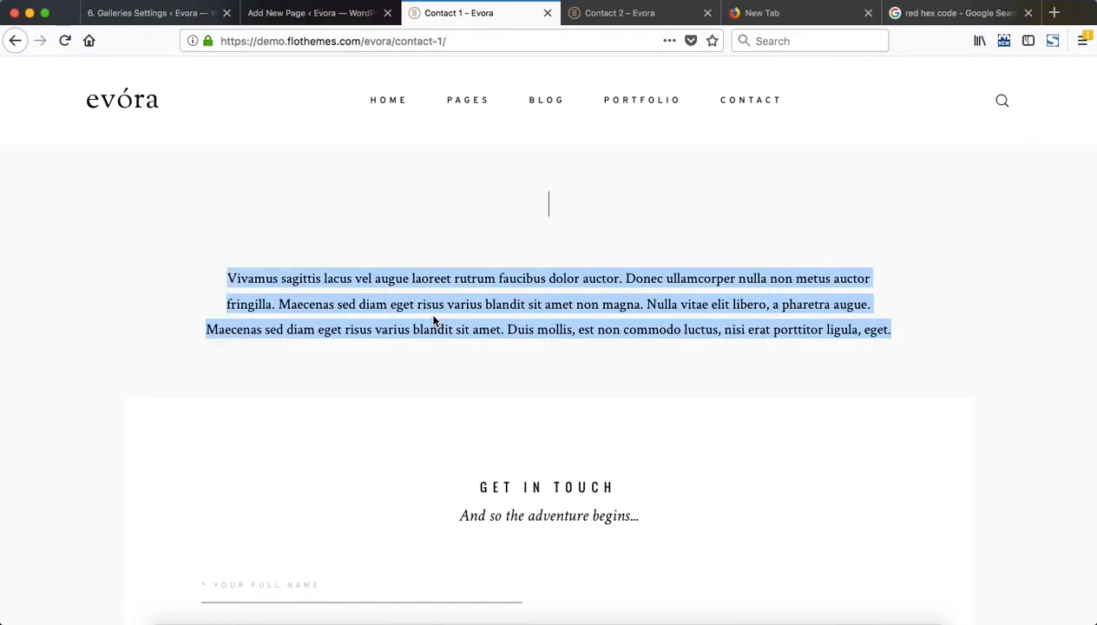
{"action": "key", "text": "ctrl+shift+Tab"}
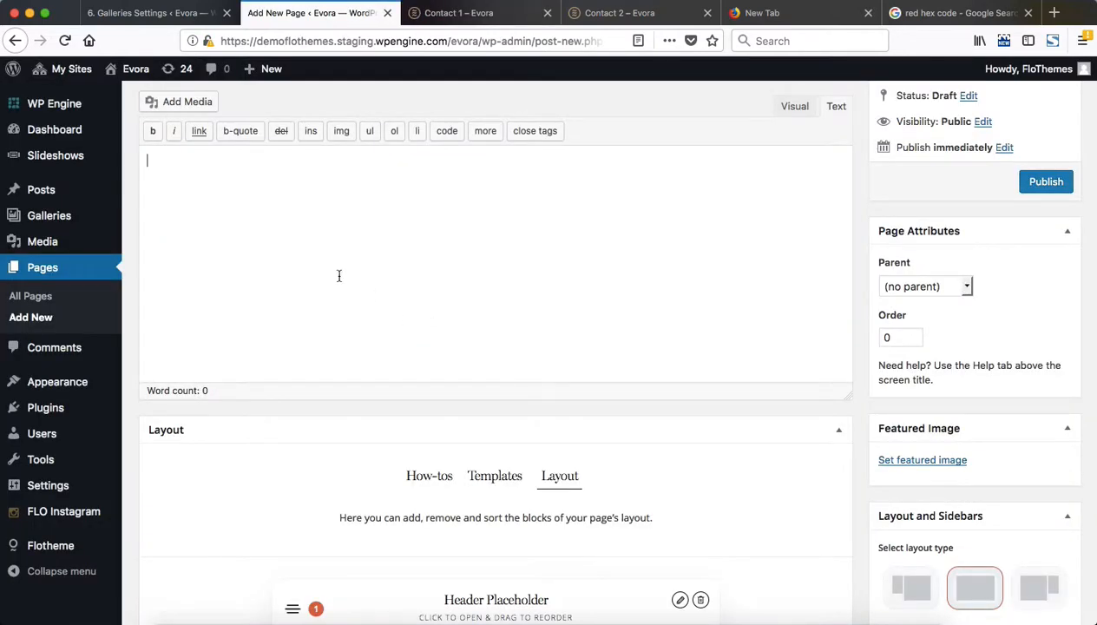
{"action": "key", "text": "ctrl+v"}
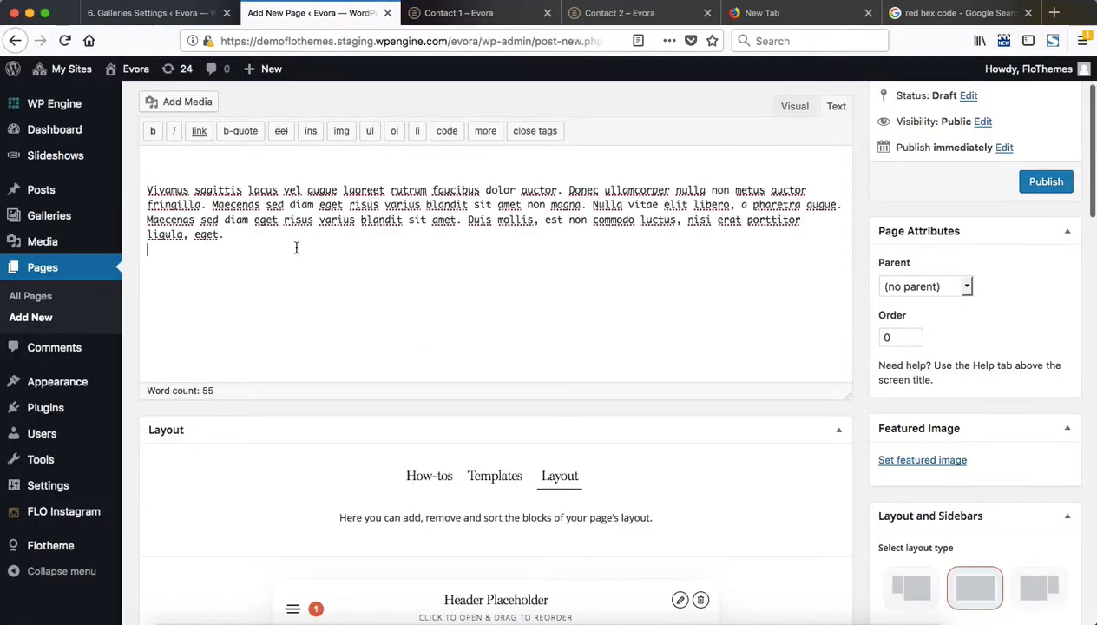
Remove the blank lines above the pasted paragraph in the content editor
{"action": "key", "text": "Up"}
{"action": "key", "text": "Up"}
{"action": "key", "text": "Up"}
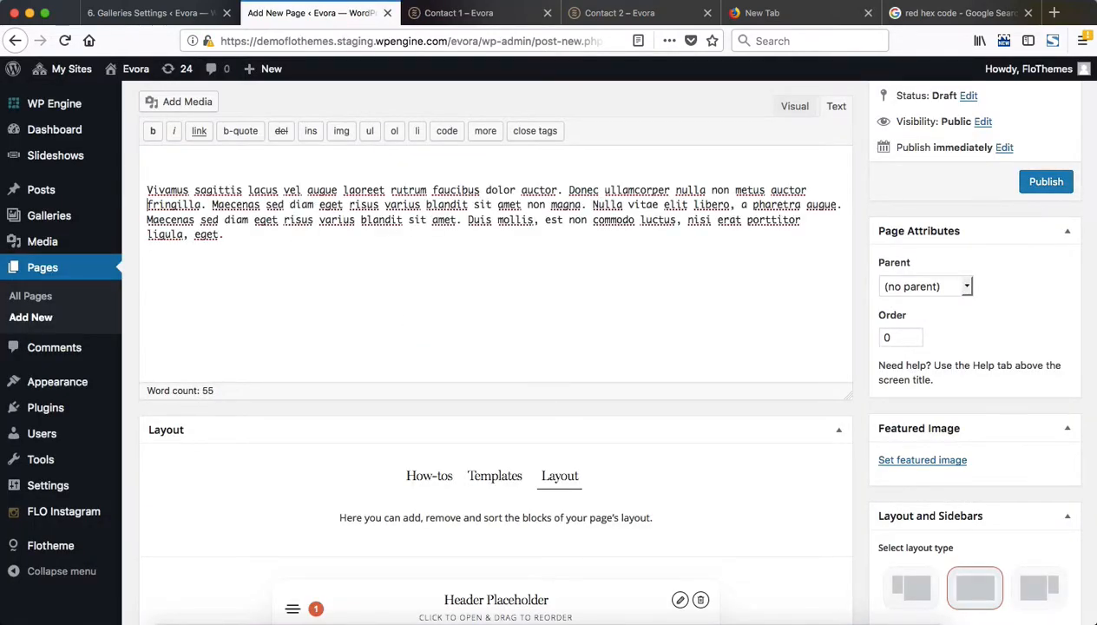
{"action": "key", "text": "Up"}
{"action": "key", "text": "BackSpace"}
{"action": "key", "text": "BackSpace"}
Collapse the Wordpress Content block, open Contact Block 1 and examine its background color, elements color and title area settings
{"action": "scroll", "coordinate": [400, 308], "scroll_direction": "down", "scroll_amount": 10}
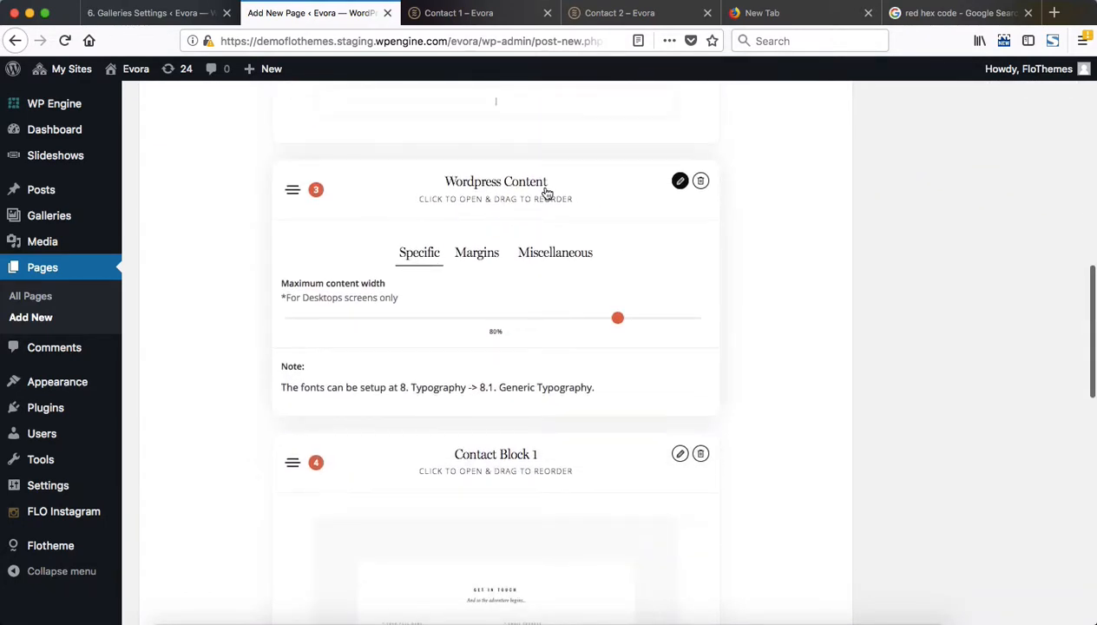
{"action": "left_click", "coordinate": [565, 184]}
{"action": "scroll", "coordinate": [566, 184], "scroll_direction": "down", "scroll_amount": 3}
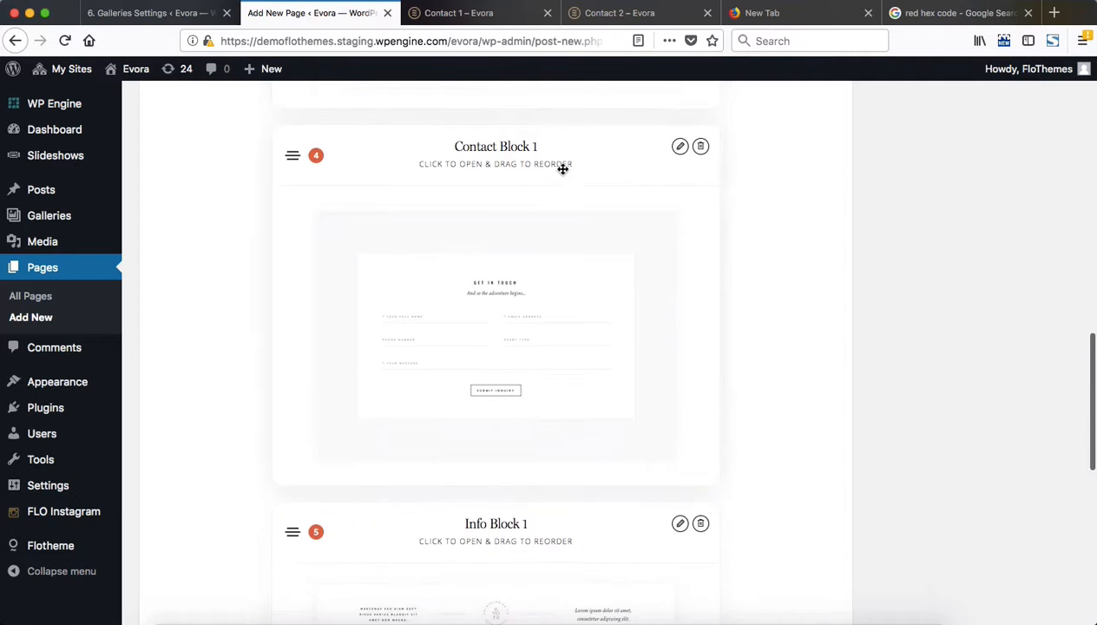
{"action": "left_click", "coordinate": [443, 170]}
{"action": "scroll", "coordinate": [620, 233], "scroll_direction": "down", "scroll_amount": 6}
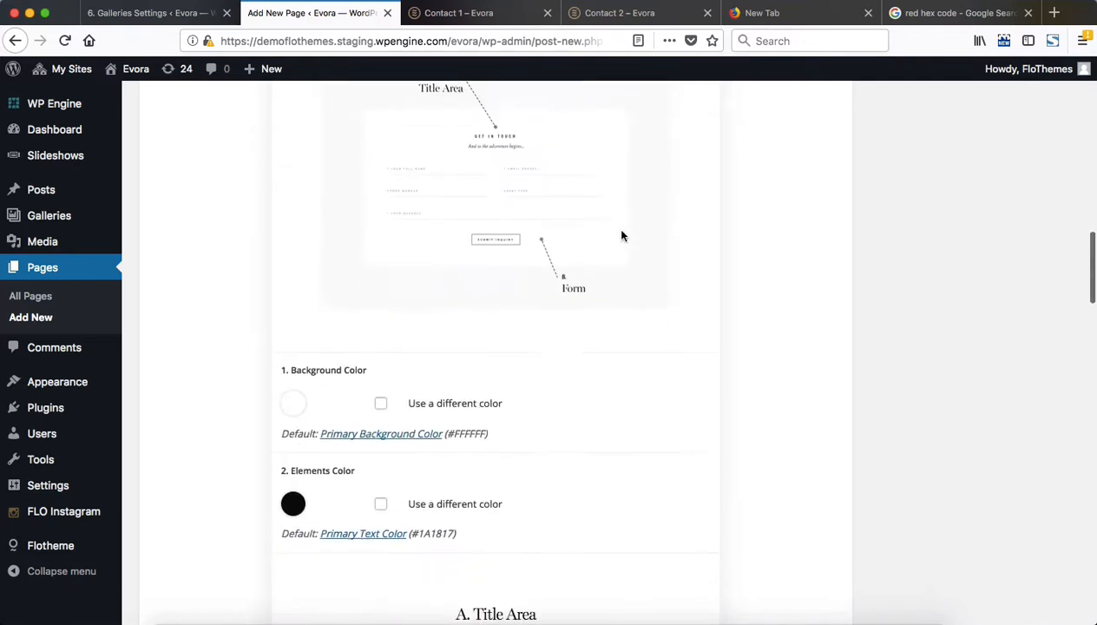
{"action": "scroll", "coordinate": [622, 236], "scroll_direction": "up", "scroll_amount": 7}
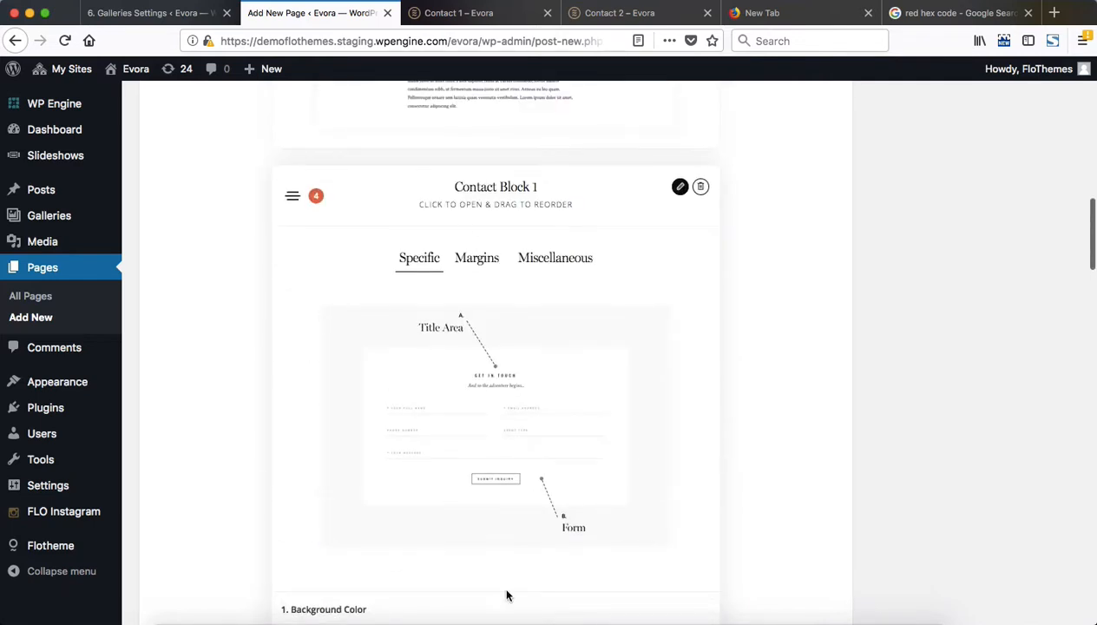
{"action": "scroll", "coordinate": [516, 312], "scroll_direction": "down", "scroll_amount": 5}
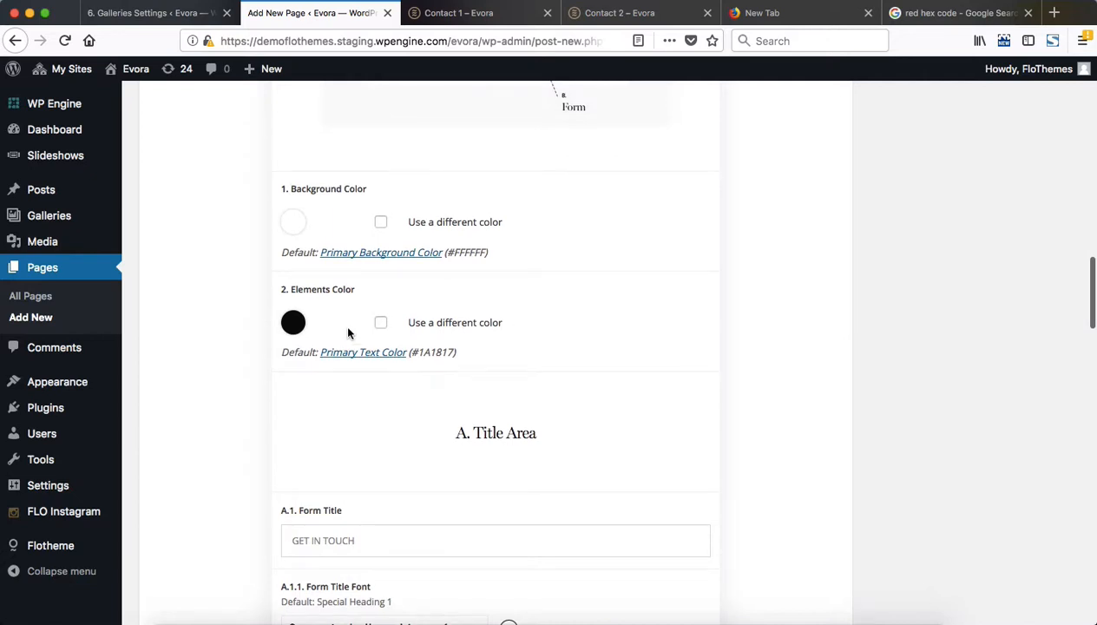
{"action": "scroll", "coordinate": [318, 213], "scroll_direction": "down", "scroll_amount": 5}
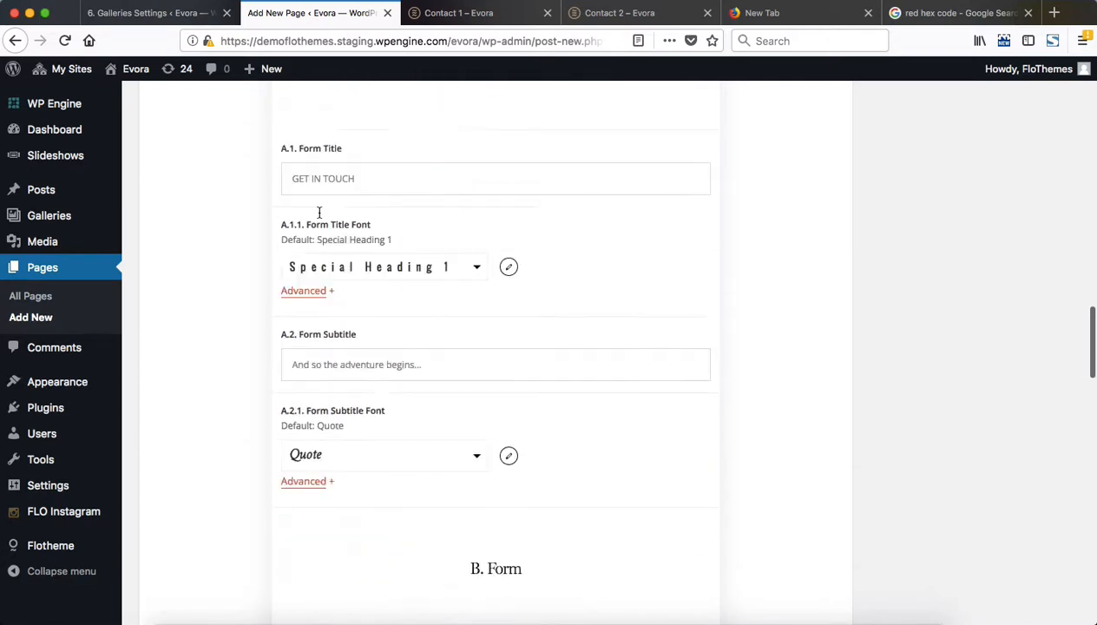
{"action": "scroll", "coordinate": [318, 212], "scroll_direction": "up", "scroll_amount": 3}
{"action": "scroll", "coordinate": [319, 216], "scroll_direction": "up", "scroll_amount": 4}
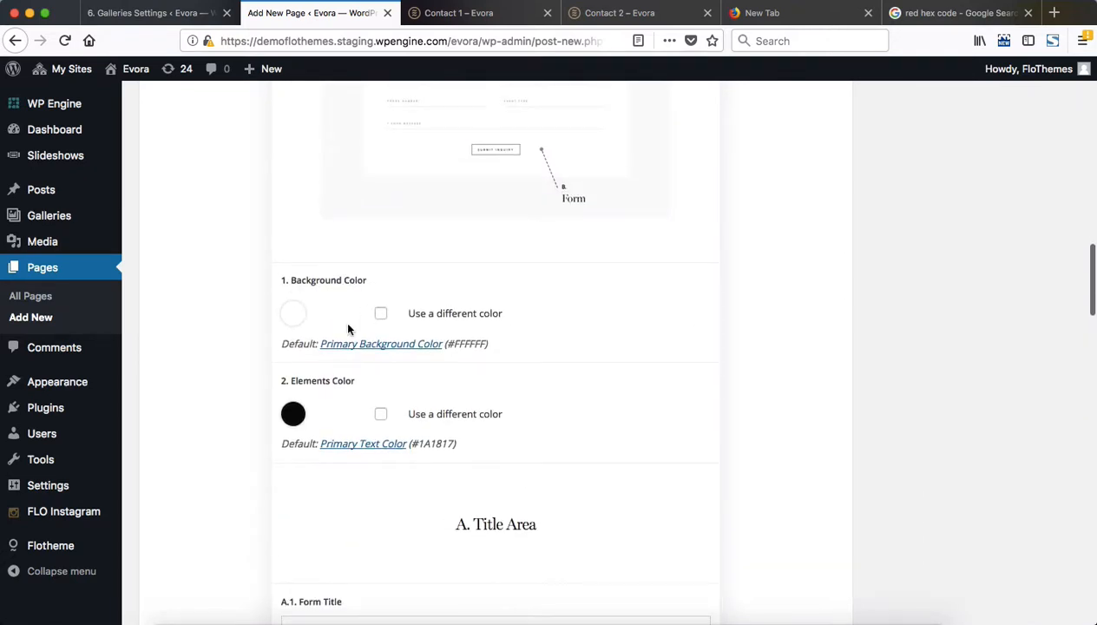
Examine the contact form section and its background on the Contact 1 demo page, and return to the WordPress page editor
{"action": "key", "text": "ctrl+Tab"}
{"action": "key", "text": "ctrl+Tab"}
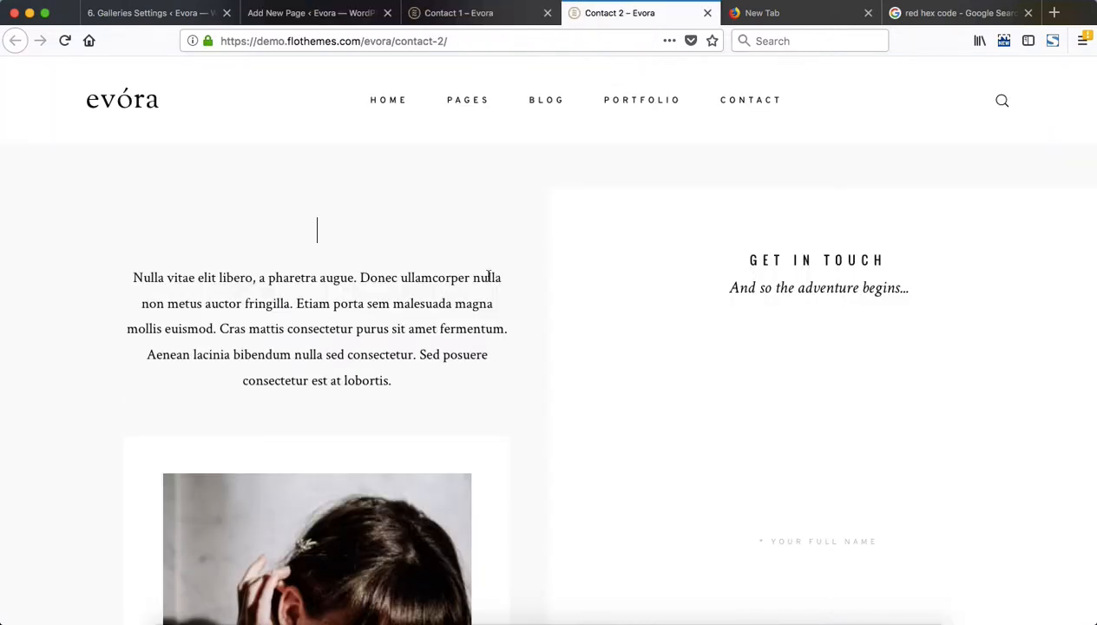
{"action": "key", "text": "ctrl+shift+Tab"}
{"action": "scroll", "coordinate": [436, 307], "scroll_direction": "down", "scroll_amount": 5}
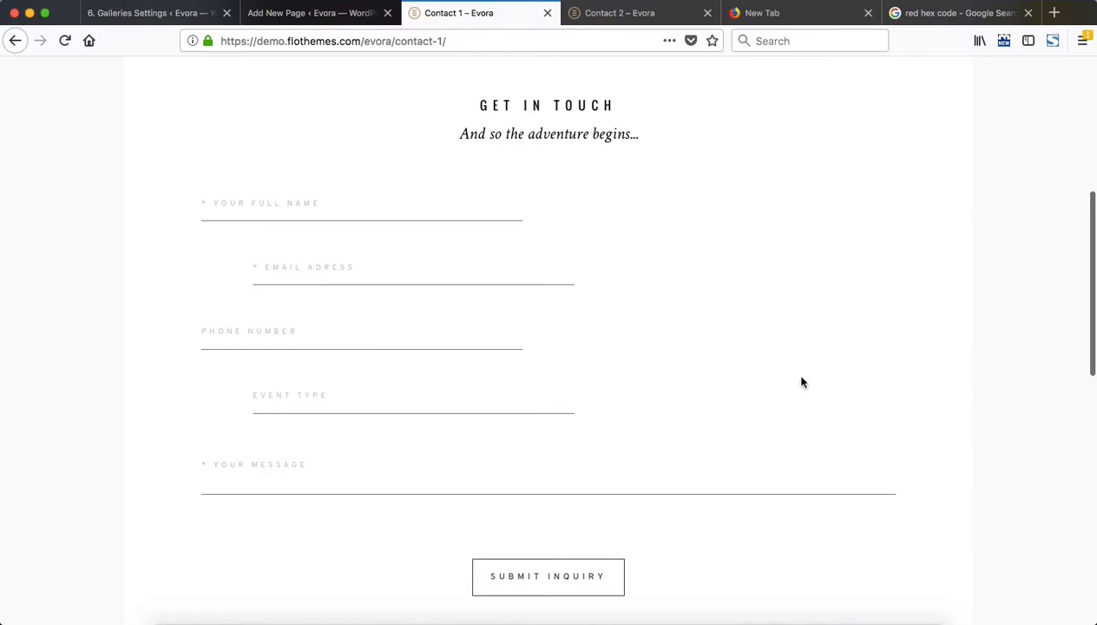
{"action": "scroll", "coordinate": [173, 234], "scroll_direction": "up", "scroll_amount": 3}
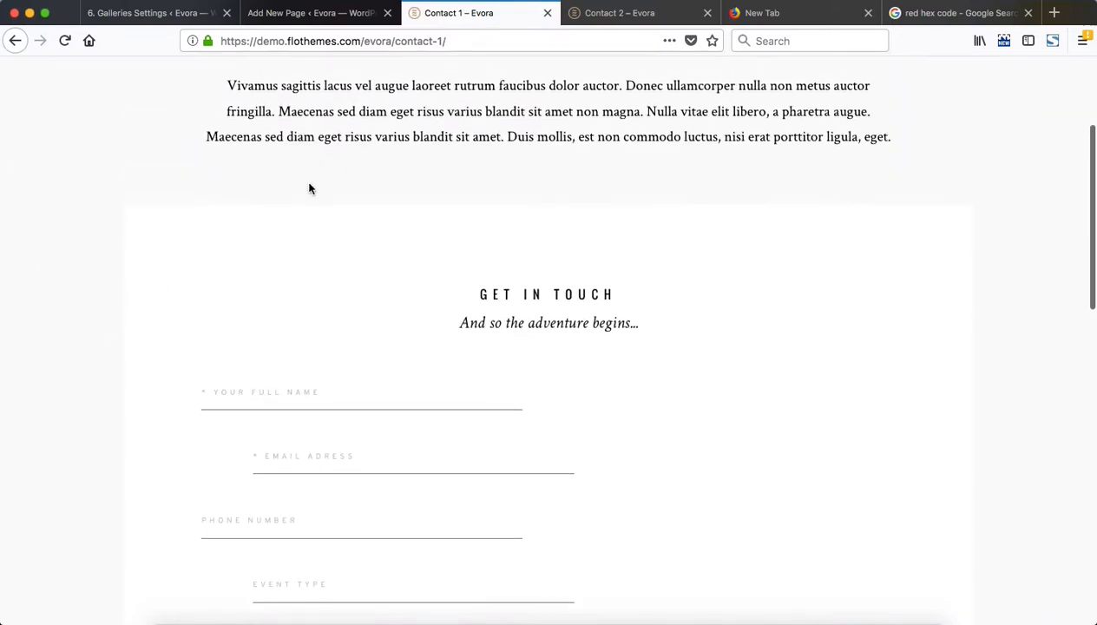
{"action": "scroll", "coordinate": [1020, 296], "scroll_direction": "down", "scroll_amount": 4}
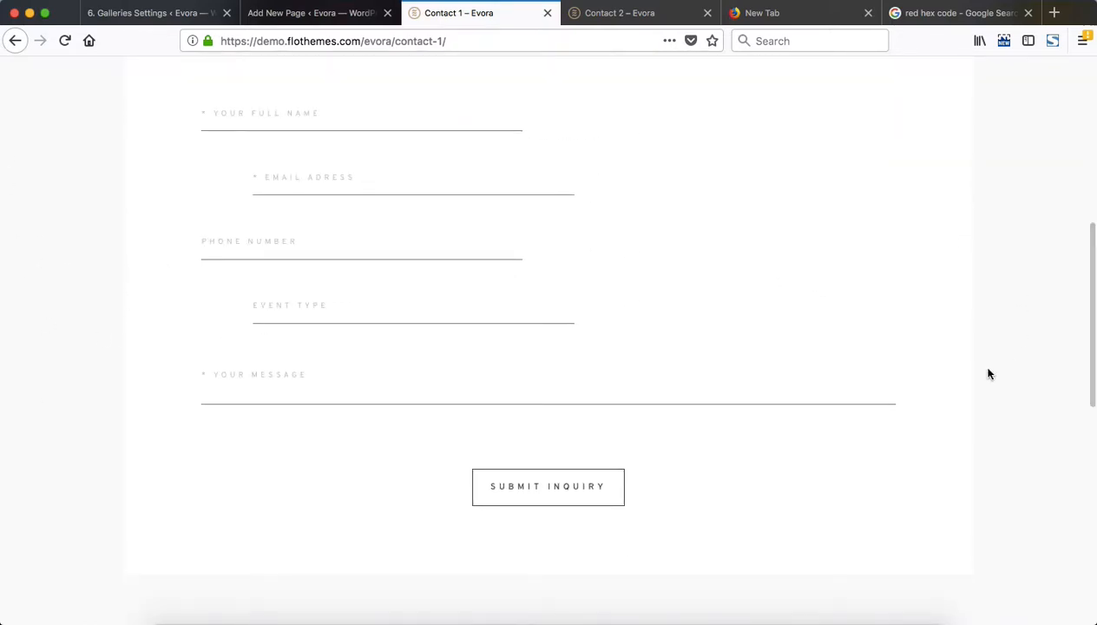
{"action": "key", "text": "ctrl+shift+Tab"}
{"action": "key", "text": "ctrl+shift+Tab"}
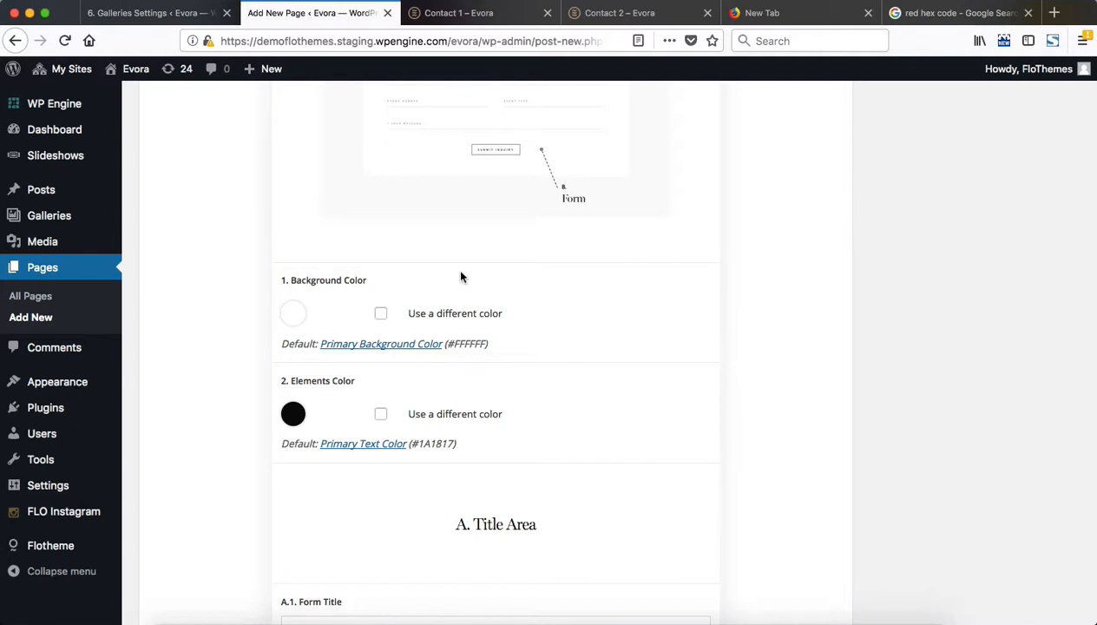
Review Contact Block 1's title, subtitle, field placeholder and submit button settings down to its Form Options
{"action": "scroll", "coordinate": [460, 277], "scroll_direction": "down", "scroll_amount": 10}
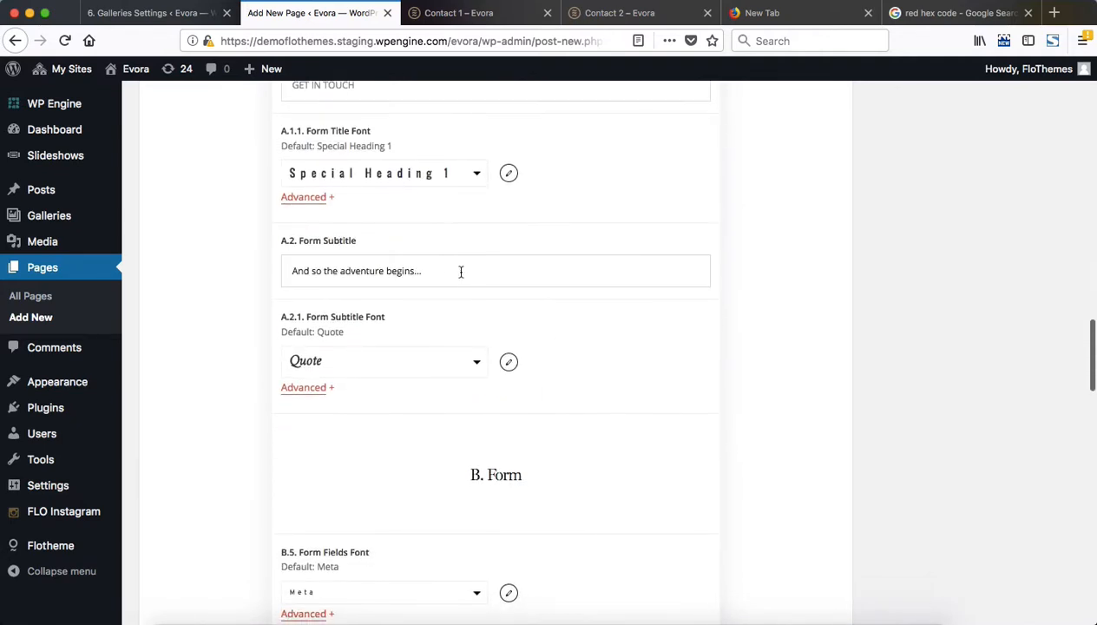
{"action": "scroll", "coordinate": [461, 271], "scroll_direction": "up", "scroll_amount": 2}
{"action": "scroll", "coordinate": [460, 276], "scroll_direction": "down", "scroll_amount": 10}
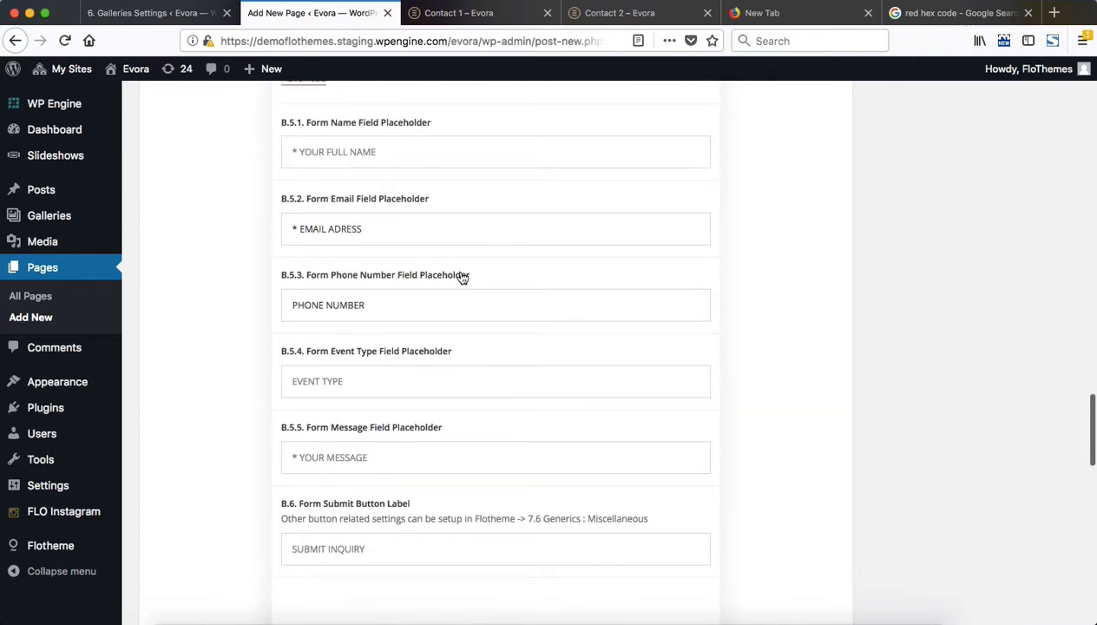
{"action": "scroll", "coordinate": [460, 273], "scroll_direction": "down", "scroll_amount": 4}
{"action": "scroll", "coordinate": [460, 277], "scroll_direction": "down", "scroll_amount": 3}
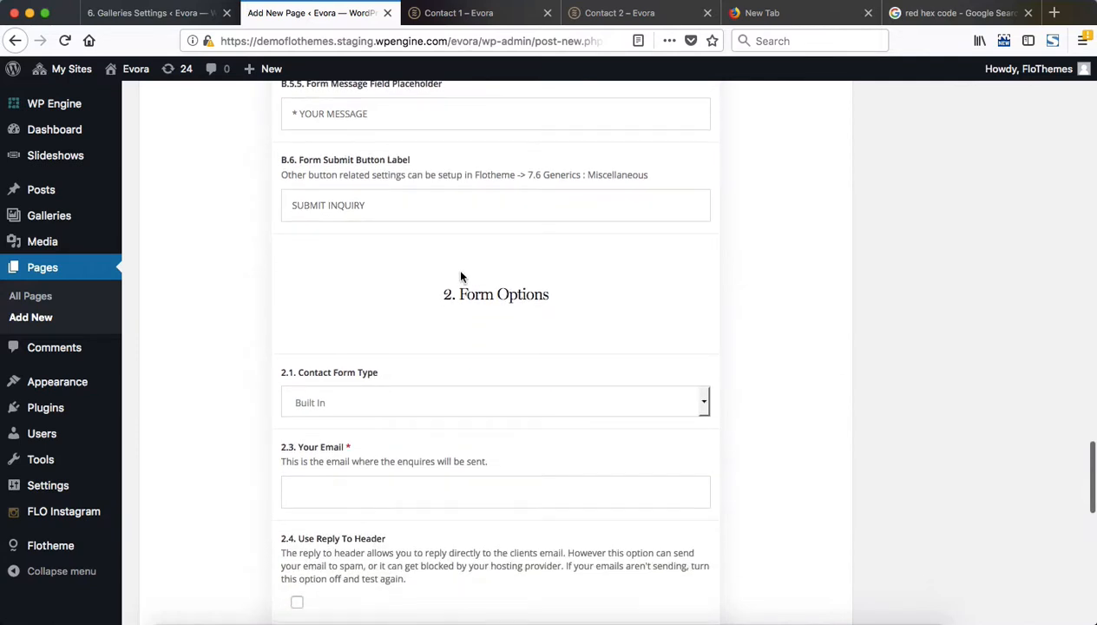
{"action": "scroll", "coordinate": [461, 277], "scroll_direction": "down", "scroll_amount": 3}
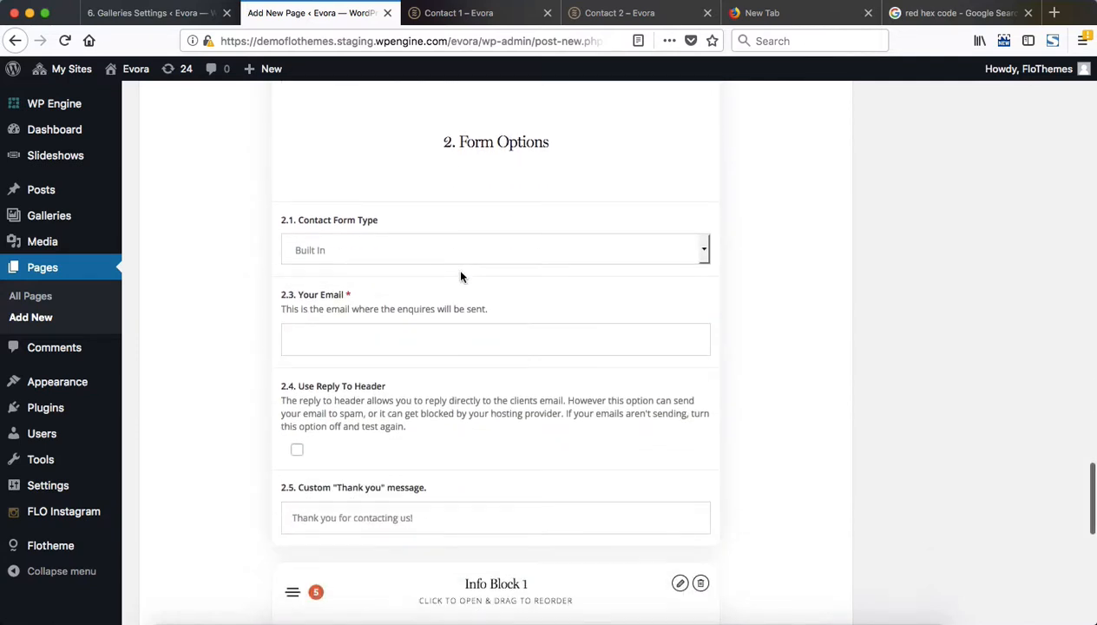
Try the Custom Shortcode contact form type in Contact Block 1, look at its shortcode field, and restore the Built In type
{"action": "left_click", "coordinate": [408, 260]}
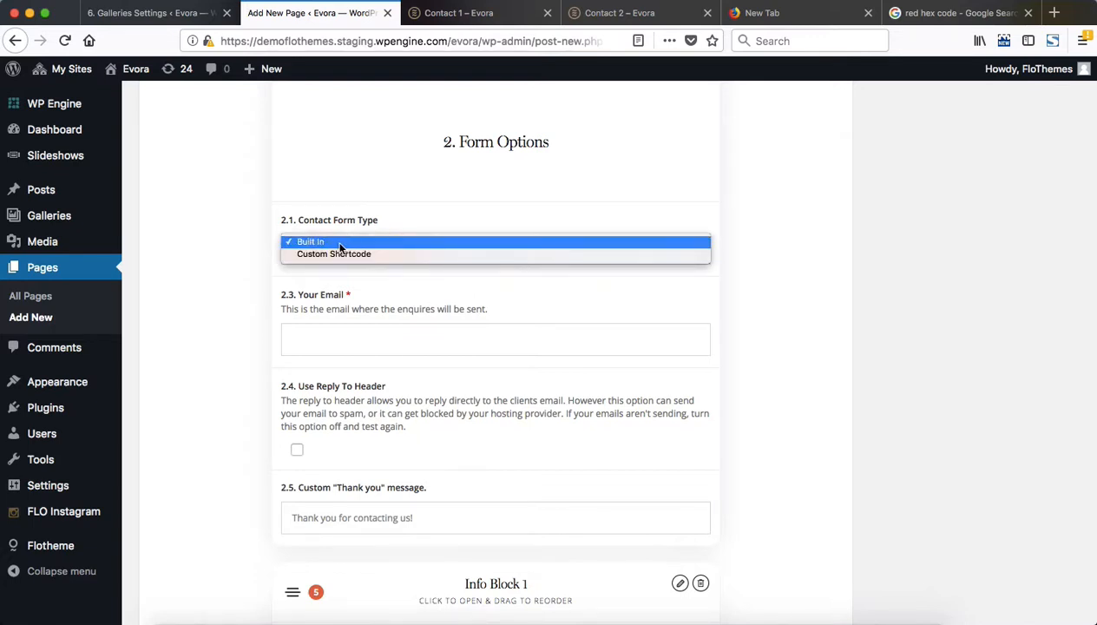
{"action": "left_click", "coordinate": [388, 256]}
{"action": "left_click", "coordinate": [360, 391]}
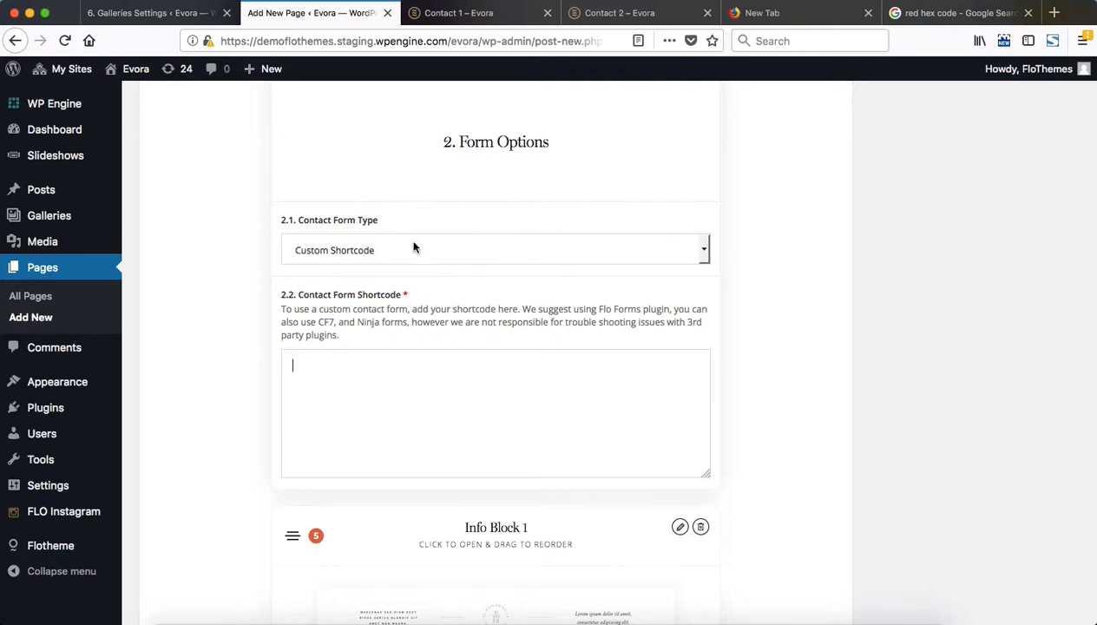
{"action": "left_click", "coordinate": [657, 251]}
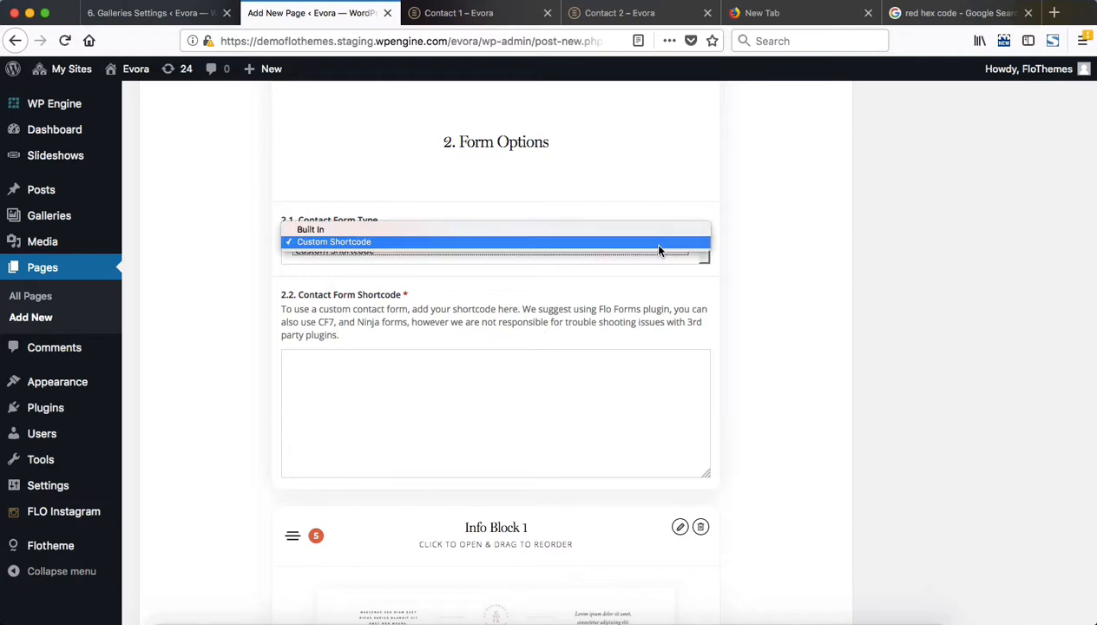
{"action": "left_click", "coordinate": [520, 229]}
Examine the Built In form's email, reply-to header and thank-you message options, and go over Contact Block 1's remaining settings again
{"action": "scroll", "coordinate": [563, 350], "scroll_direction": "down", "scroll_amount": 3}
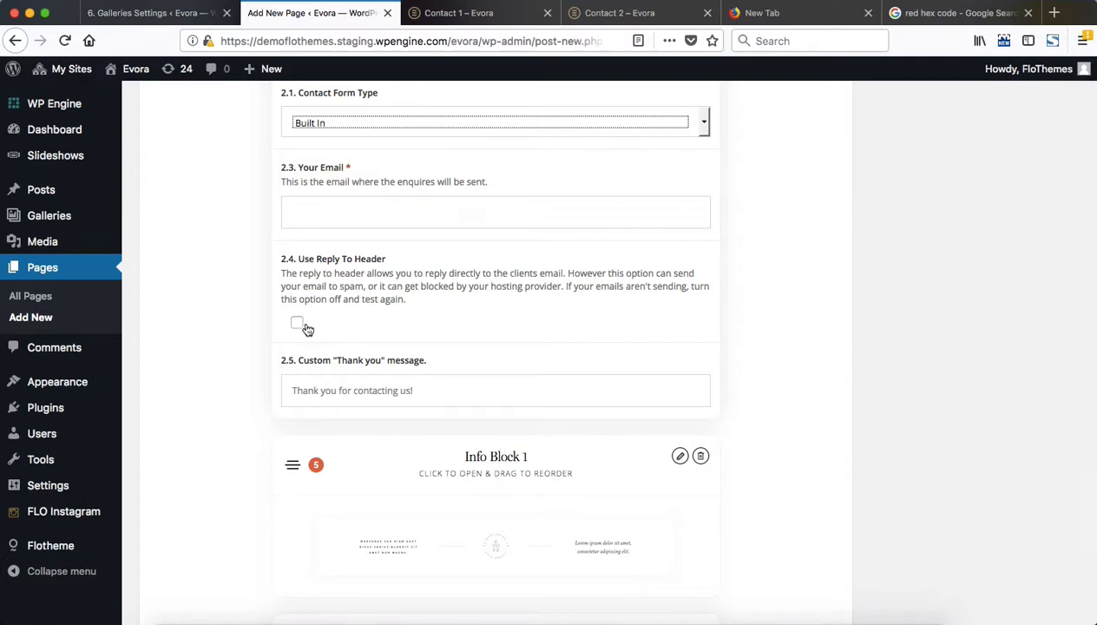
{"action": "scroll", "coordinate": [308, 328], "scroll_direction": "up", "scroll_amount": 20}
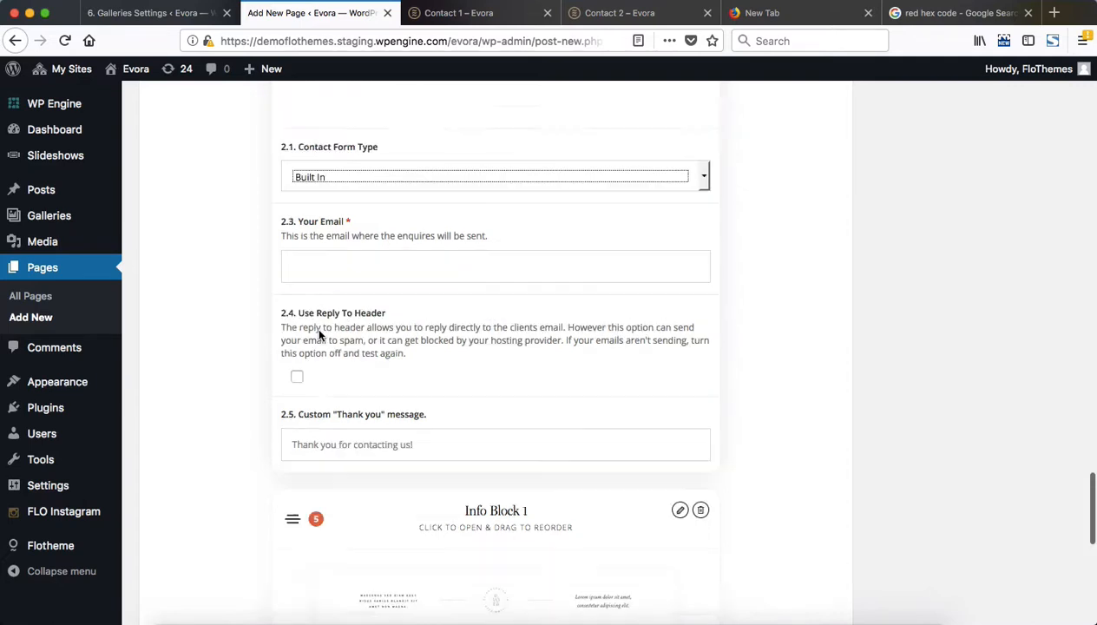
{"action": "scroll", "coordinate": [422, 337], "scroll_direction": "down", "scroll_amount": 15}
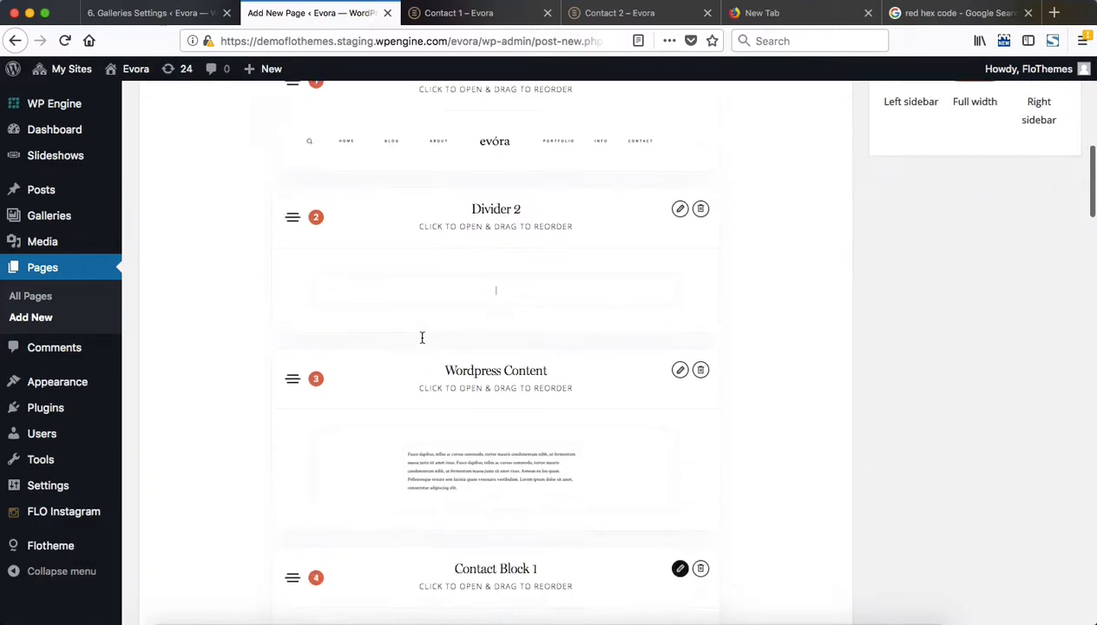
{"action": "scroll", "coordinate": [422, 339], "scroll_direction": "up", "scroll_amount": 10}
{"action": "scroll", "coordinate": [436, 459], "scroll_direction": "down", "scroll_amount": 10}
{"action": "scroll", "coordinate": [438, 460], "scroll_direction": "down", "scroll_amount": 15}
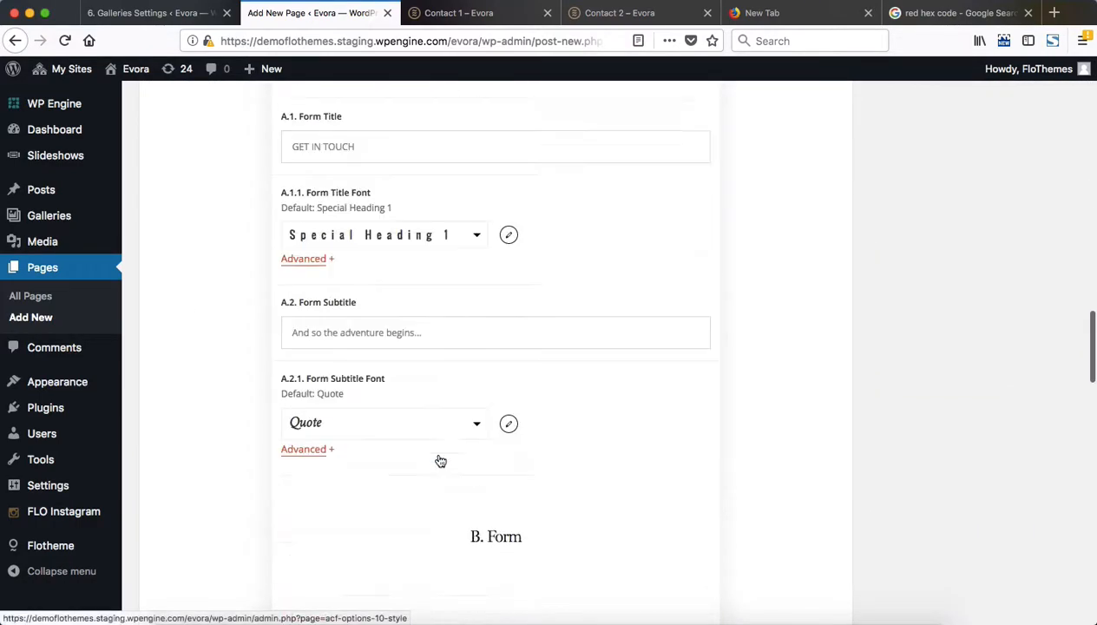
{"action": "scroll", "coordinate": [439, 458], "scroll_direction": "up", "scroll_amount": 3}
{"action": "scroll", "coordinate": [439, 455], "scroll_direction": "up", "scroll_amount": 5}
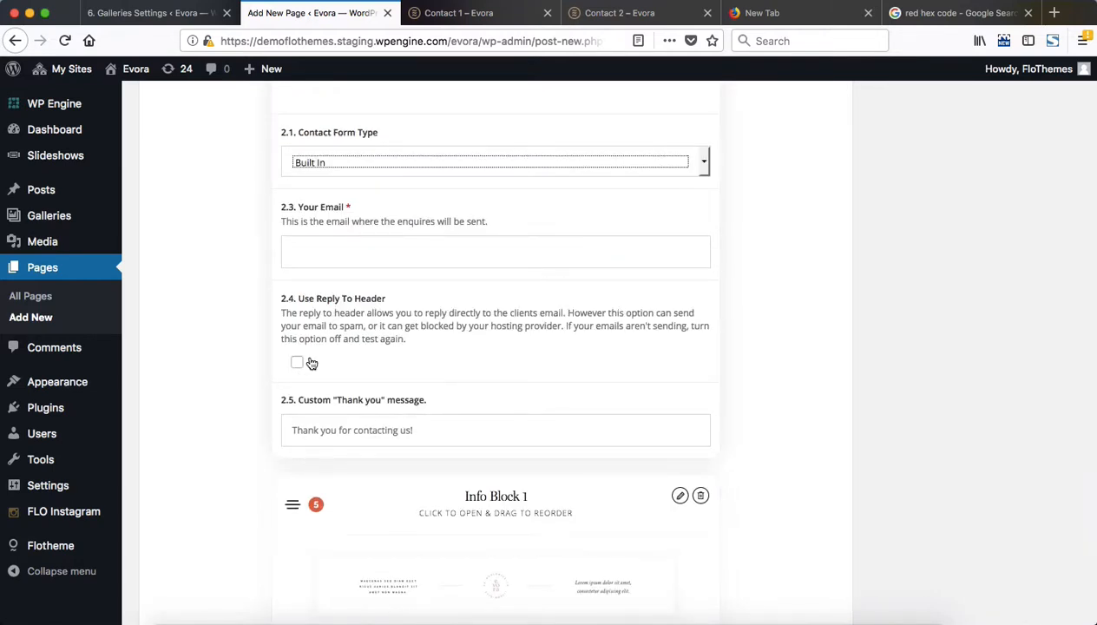
{"action": "scroll", "coordinate": [425, 377], "scroll_direction": "up", "scroll_amount": 20}
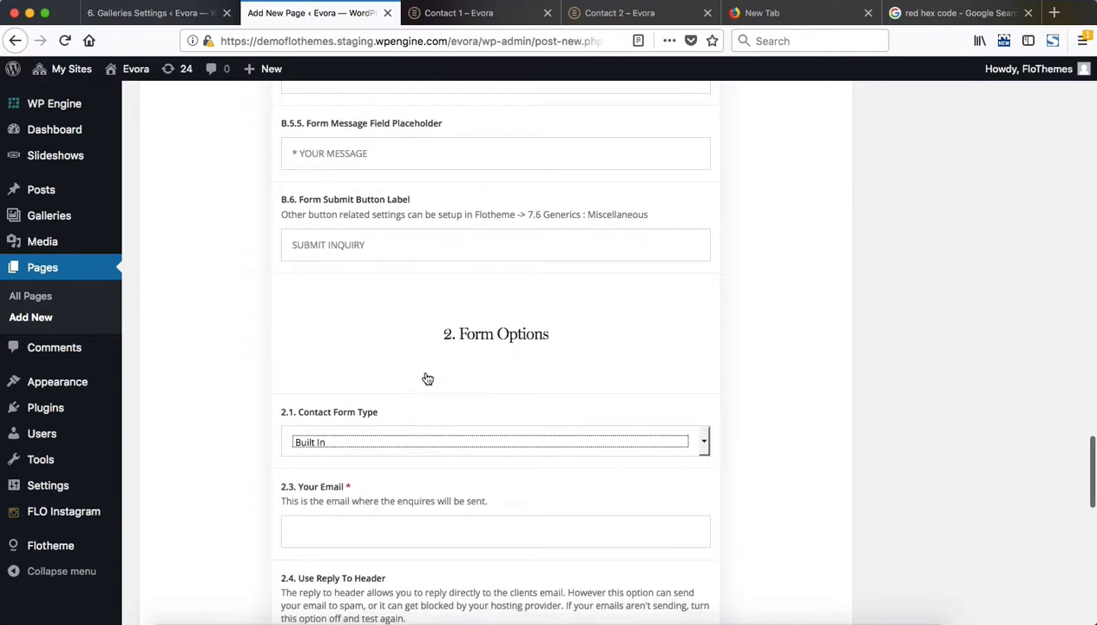
{"action": "scroll", "coordinate": [427, 379], "scroll_direction": "up", "scroll_amount": 10}
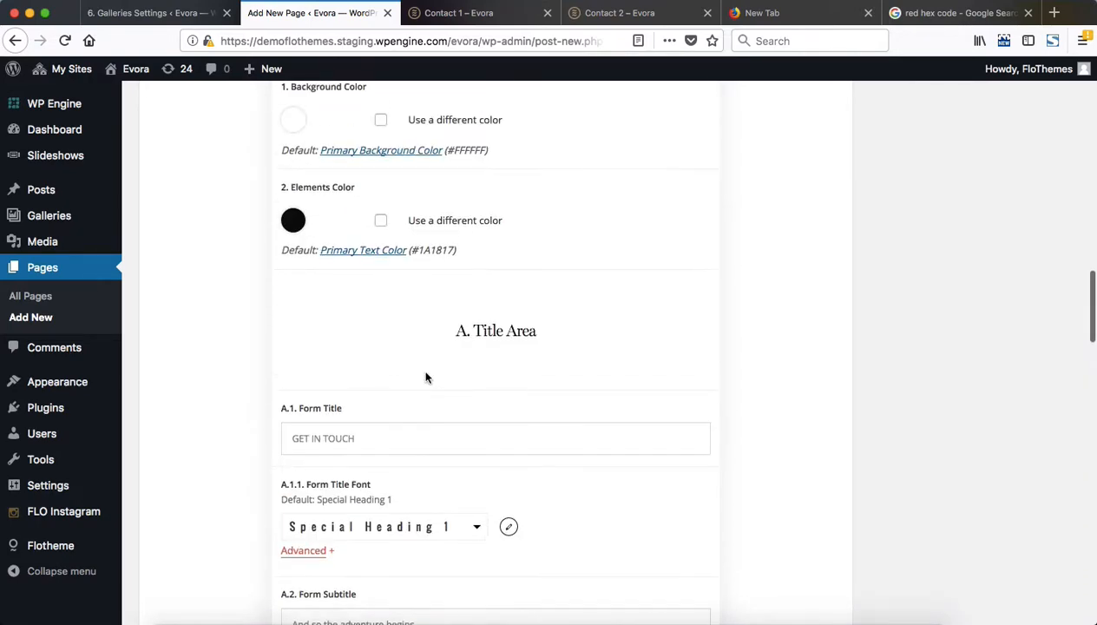
{"action": "scroll", "coordinate": [425, 377], "scroll_direction": "down", "scroll_amount": 15}
{"action": "scroll", "coordinate": [426, 377], "scroll_direction": "down", "scroll_amount": 5}
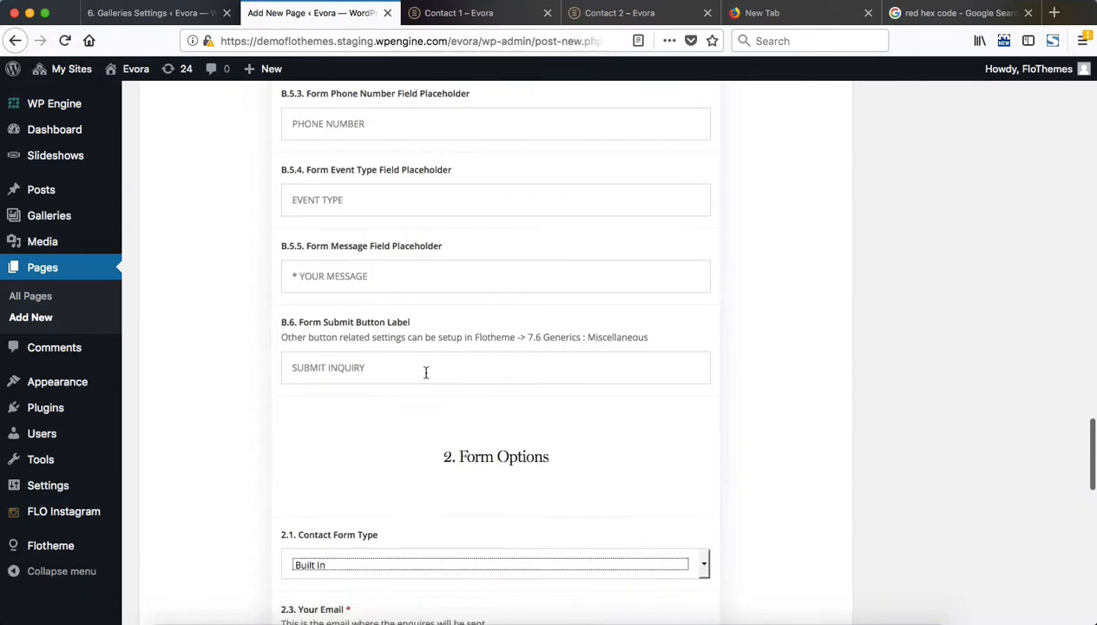
{"action": "scroll", "coordinate": [426, 376], "scroll_direction": "up", "scroll_amount": 20}
{"action": "scroll", "coordinate": [425, 373], "scroll_direction": "down", "scroll_amount": 1}
{"action": "scroll", "coordinate": [425, 373], "scroll_direction": "down", "scroll_amount": 3}
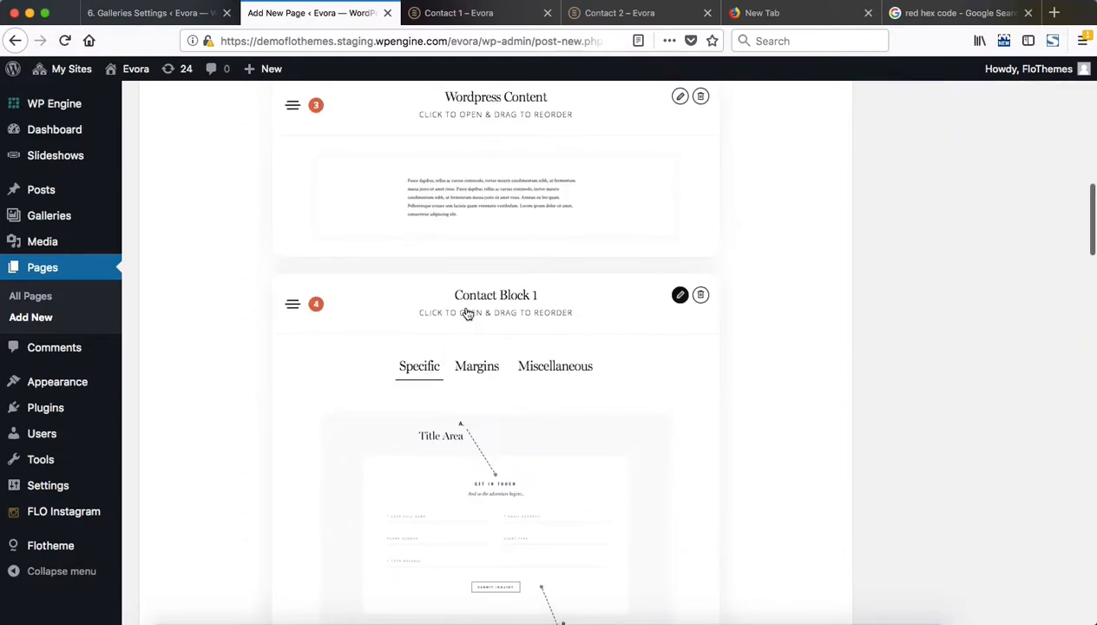
Collapse Contact Block 1, look over the remaining layout blocks, and open Info Block 1's settings at the Info Blocks area
{"action": "left_click", "coordinate": [448, 301]}
{"action": "scroll", "coordinate": [686, 319], "scroll_direction": "down", "scroll_amount": 5}
{"action": "scroll", "coordinate": [686, 318], "scroll_direction": "down", "scroll_amount": 6}
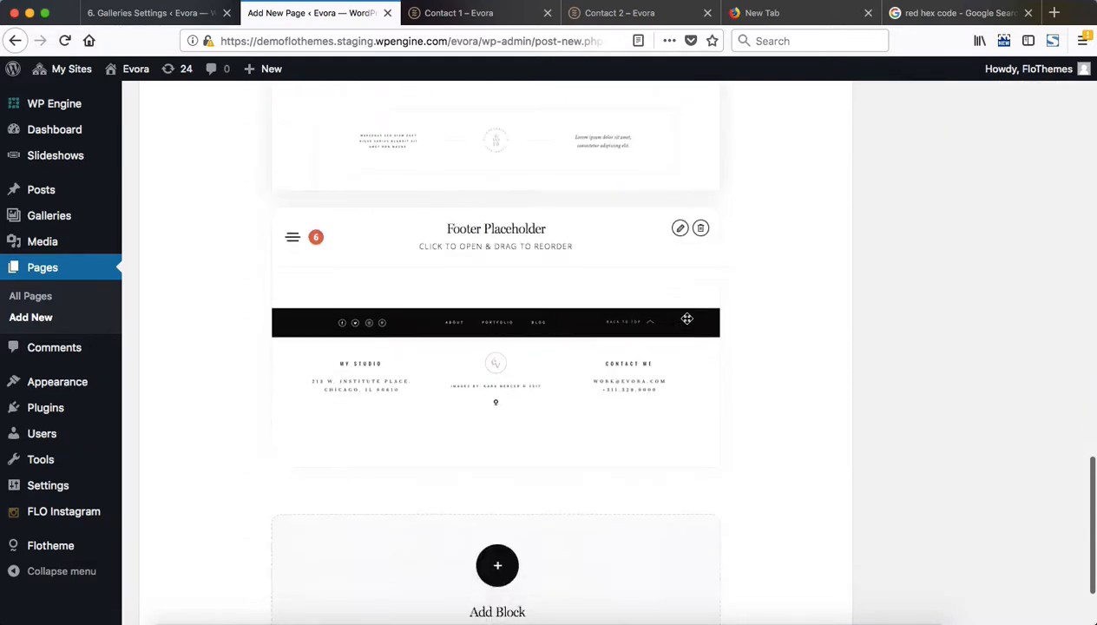
{"action": "scroll", "coordinate": [695, 319], "scroll_direction": "up", "scroll_amount": 4}
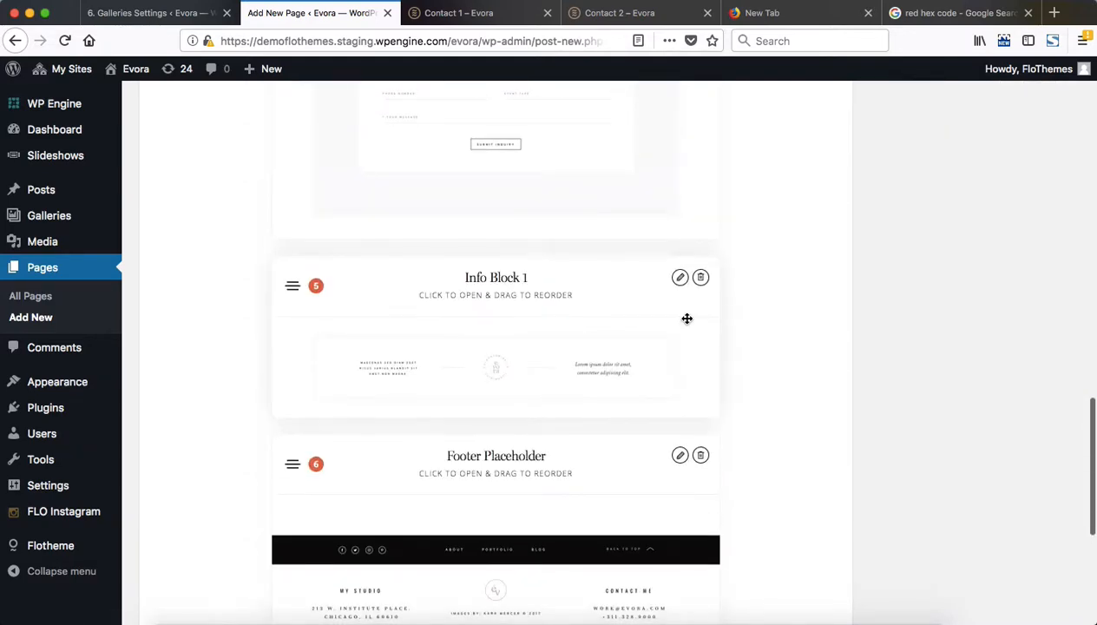
{"action": "left_click", "coordinate": [405, 295]}
{"action": "scroll", "coordinate": [467, 287], "scroll_direction": "down", "scroll_amount": 4}
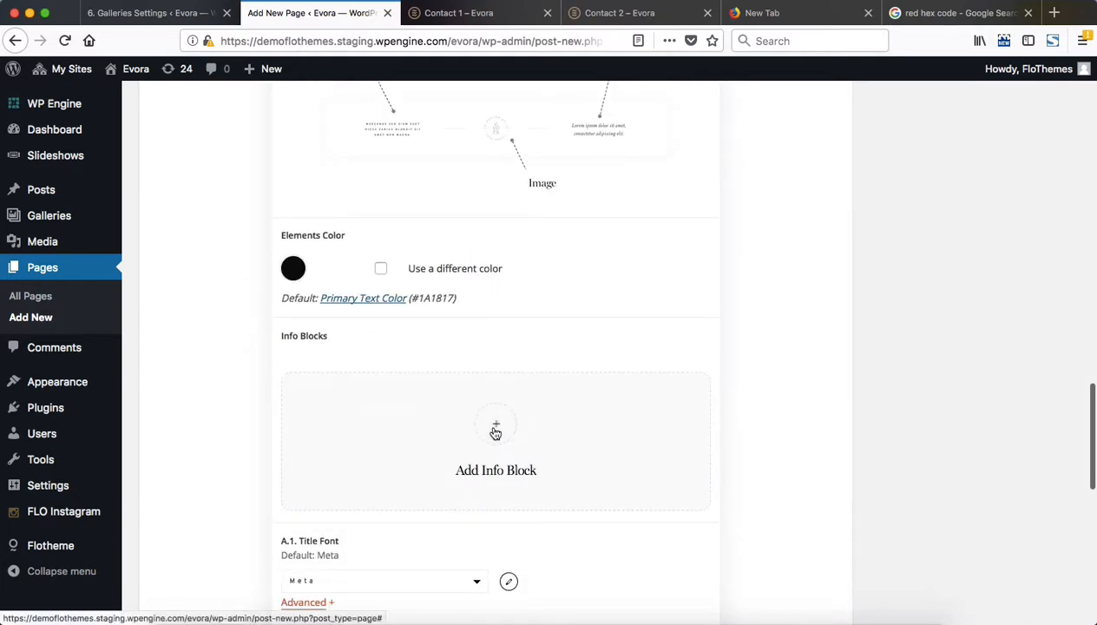
Add a first info block inside Info Block 1 and examine the matching address, logo and phone strip on the Contact 1 demo
{"action": "left_click", "coordinate": [496, 427]}
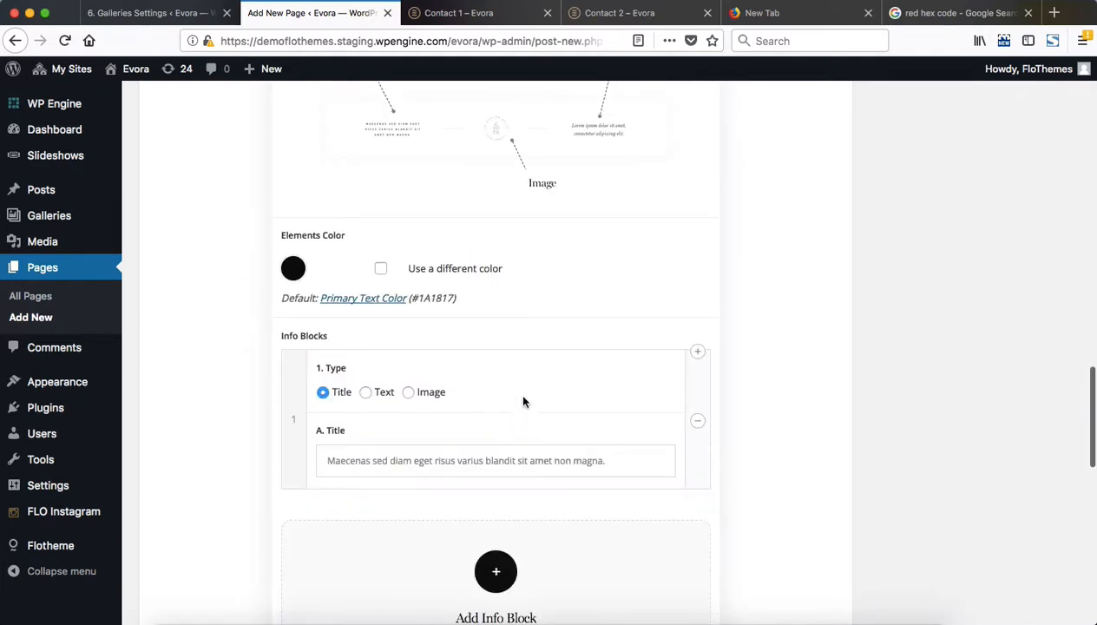
{"action": "scroll", "coordinate": [525, 390], "scroll_direction": "down", "scroll_amount": 4}
{"action": "key", "text": "ctrl+Tab"}
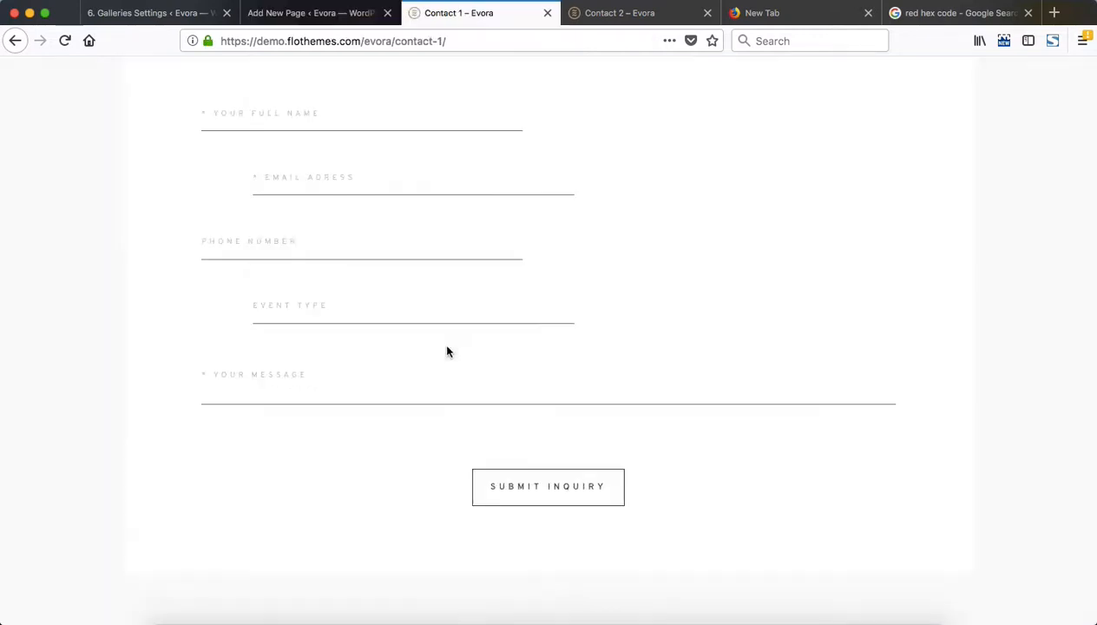
{"action": "key", "text": "ctrl+Tab"}
{"action": "key", "text": "ctrl+shift+Tab"}
{"action": "scroll", "coordinate": [478, 329], "scroll_direction": "down", "scroll_amount": 5}
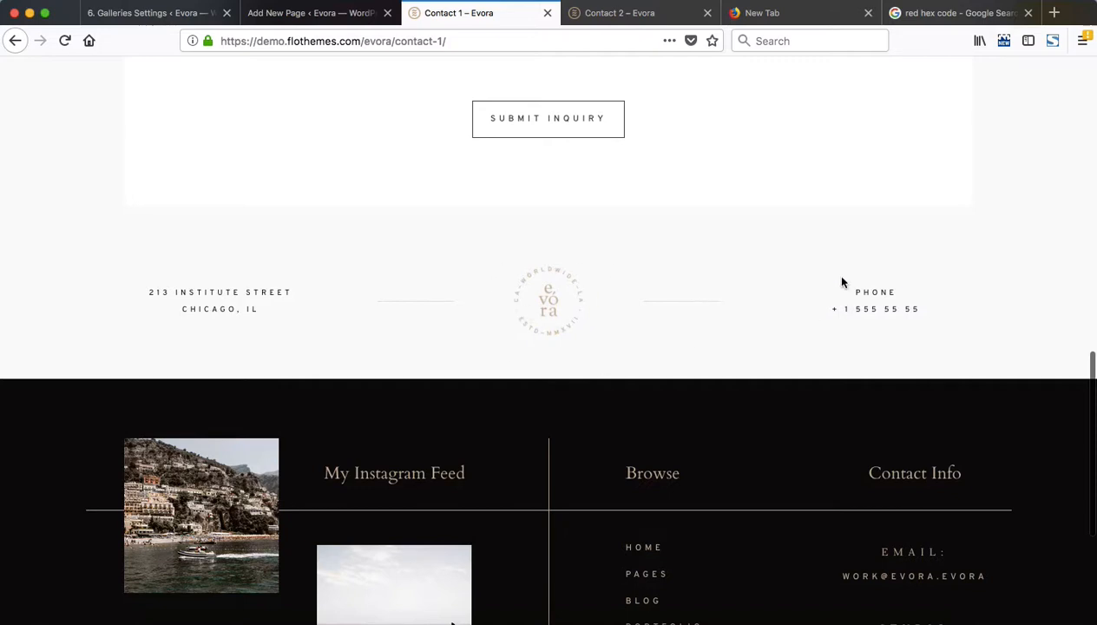
{"action": "key", "text": "ctrl+shift+Tab"}
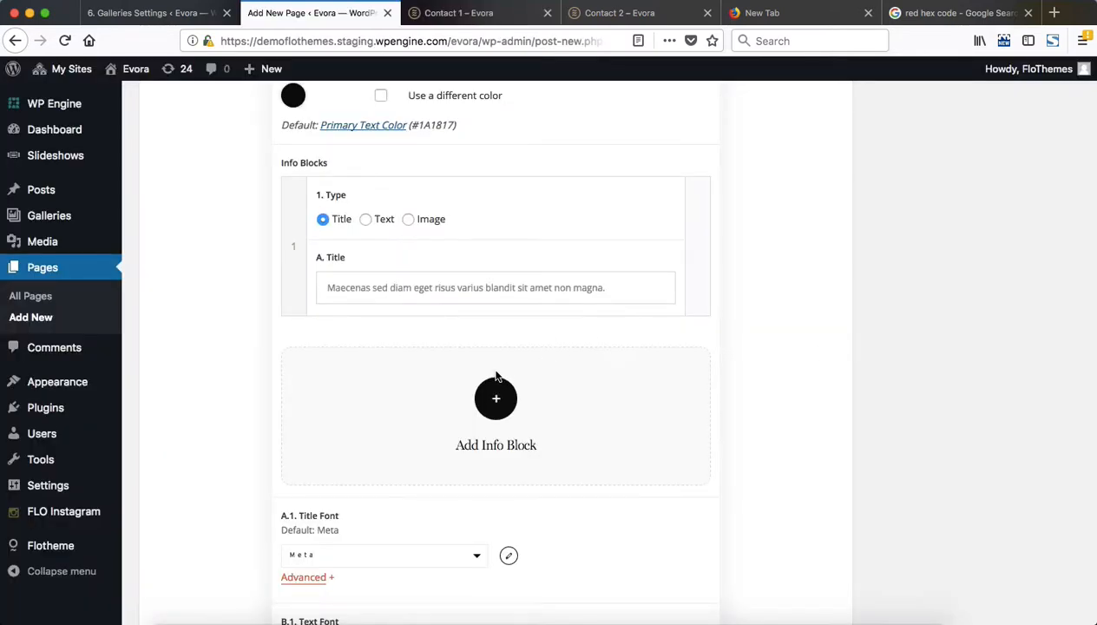
Try the Text and Image types for the info block, compare with the demo's info strip, and restore the Title type
{"action": "left_click", "coordinate": [366, 220]}
{"action": "left_click", "coordinate": [408, 221]}
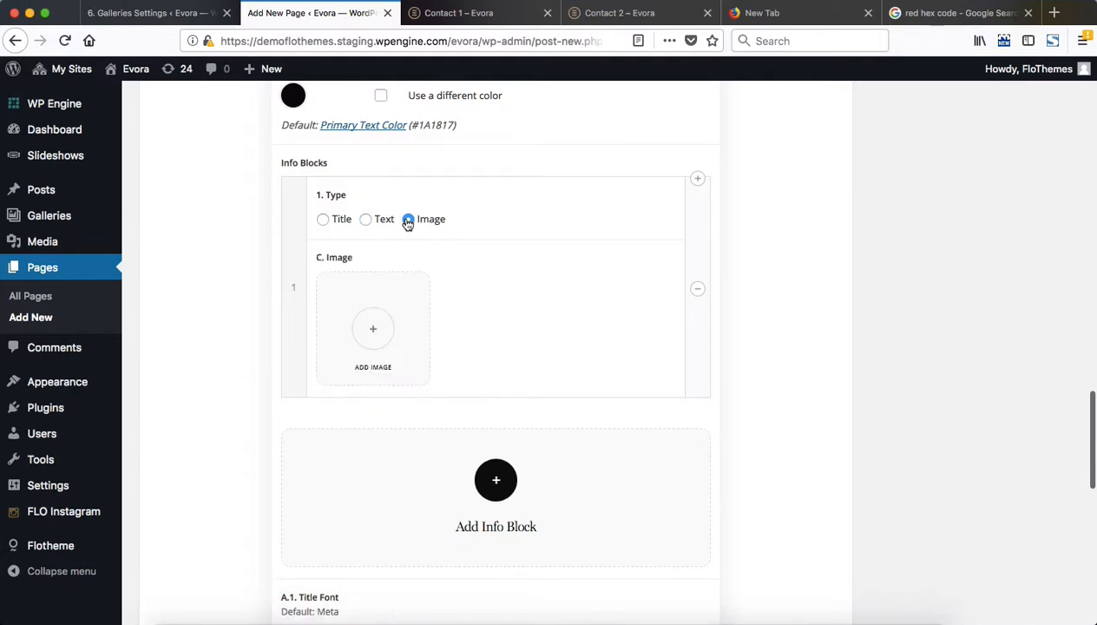
{"action": "key", "text": "ctrl+Tab"}
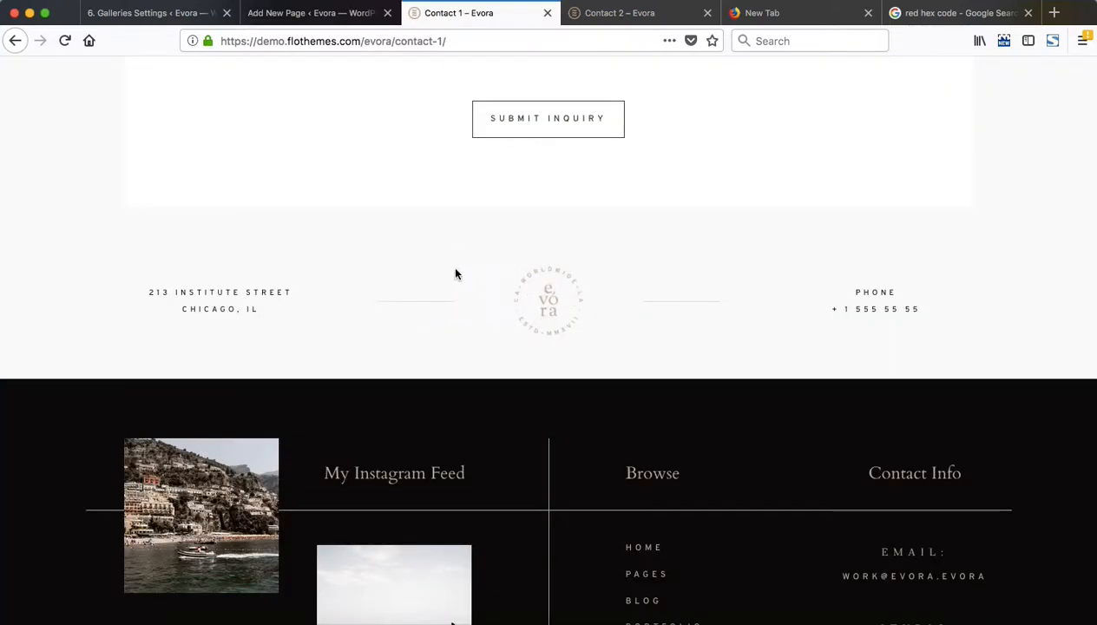
{"action": "key", "text": "ctrl+shift+Tab"}
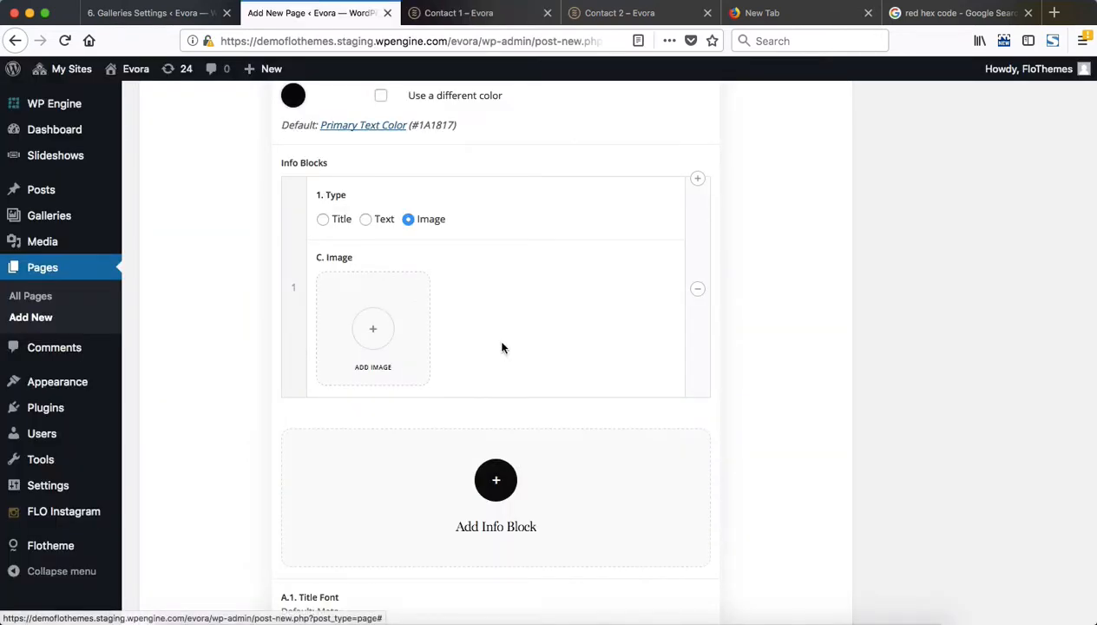
{"action": "scroll", "coordinate": [532, 426], "scroll_direction": "down", "scroll_amount": 5}
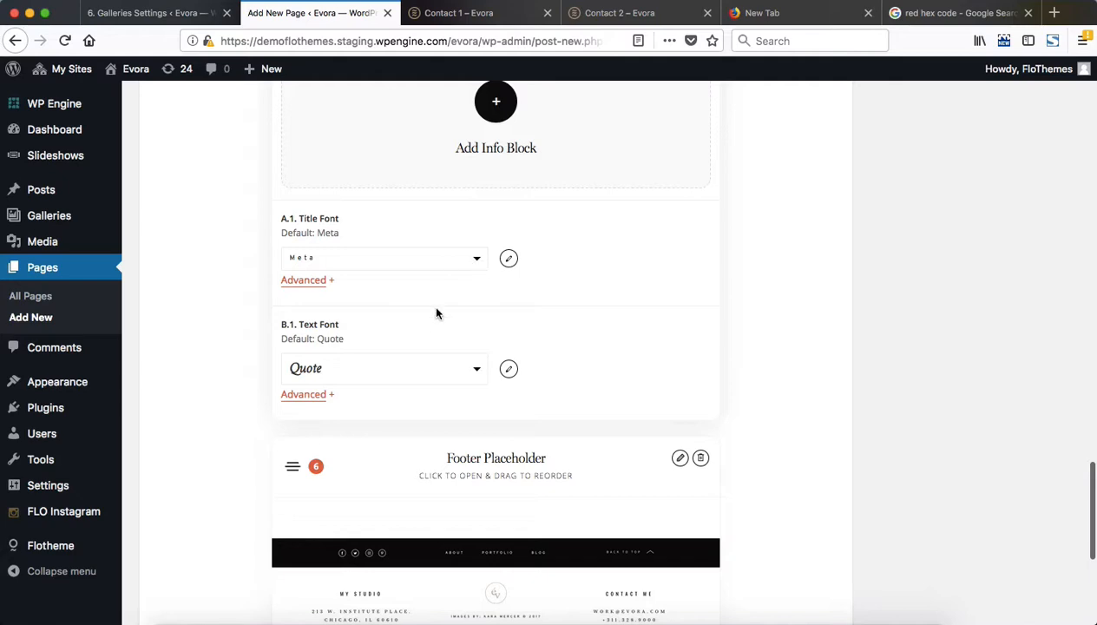
{"action": "scroll", "coordinate": [436, 311], "scroll_direction": "down", "scroll_amount": 2}
{"action": "scroll", "coordinate": [436, 309], "scroll_direction": "up", "scroll_amount": 20}
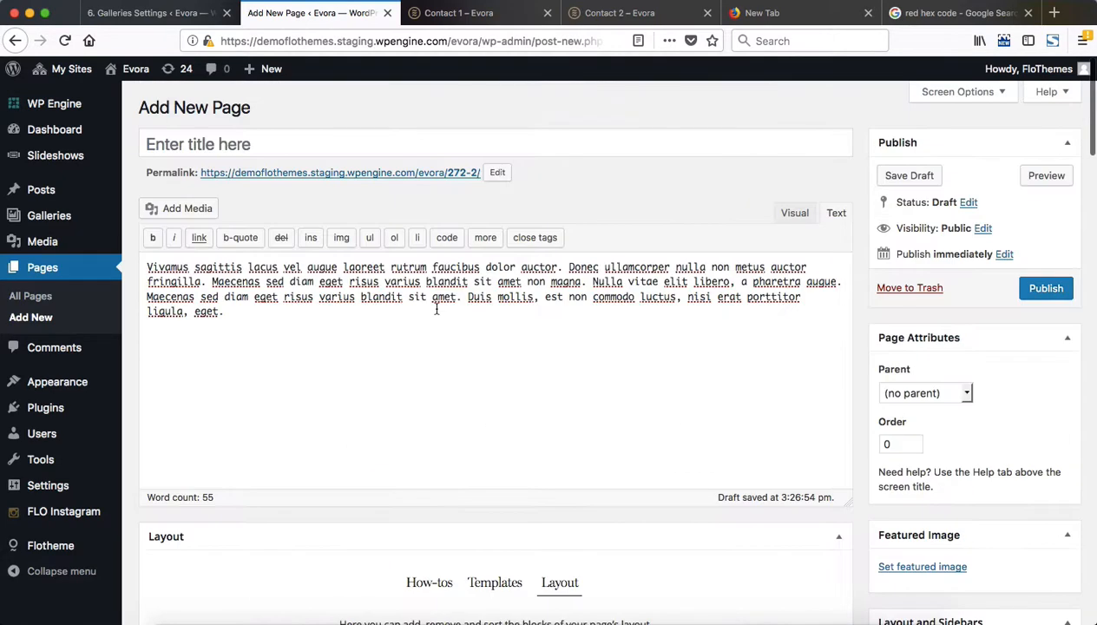
{"action": "scroll", "coordinate": [436, 309], "scroll_direction": "down", "scroll_amount": 15}
{"action": "scroll", "coordinate": [436, 311], "scroll_direction": "down", "scroll_amount": 5}
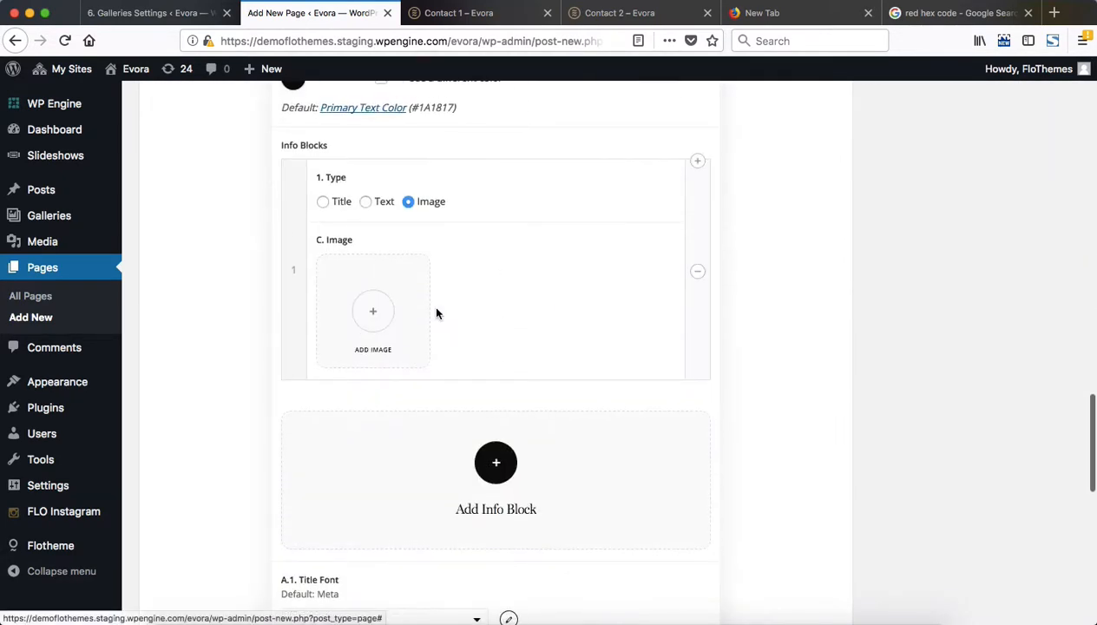
{"action": "left_click", "coordinate": [324, 202]}
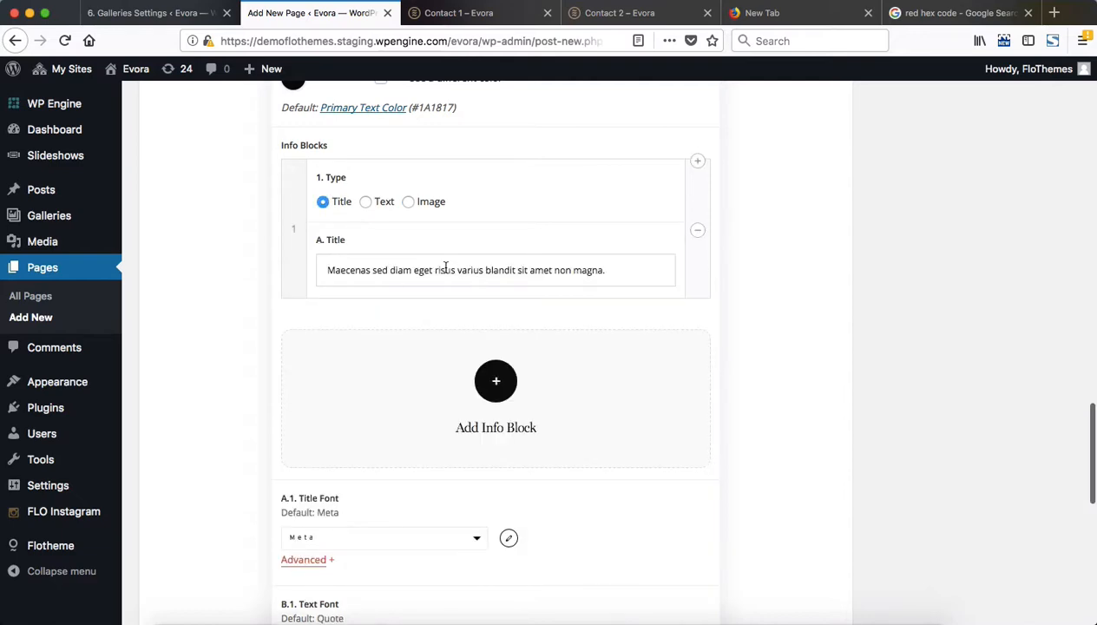
Fill in the recipient's email address in Contact Block 1's required Your Email field and save the page as a draft
{"action": "scroll", "coordinate": [935, 393], "scroll_direction": "up", "scroll_amount": 20}
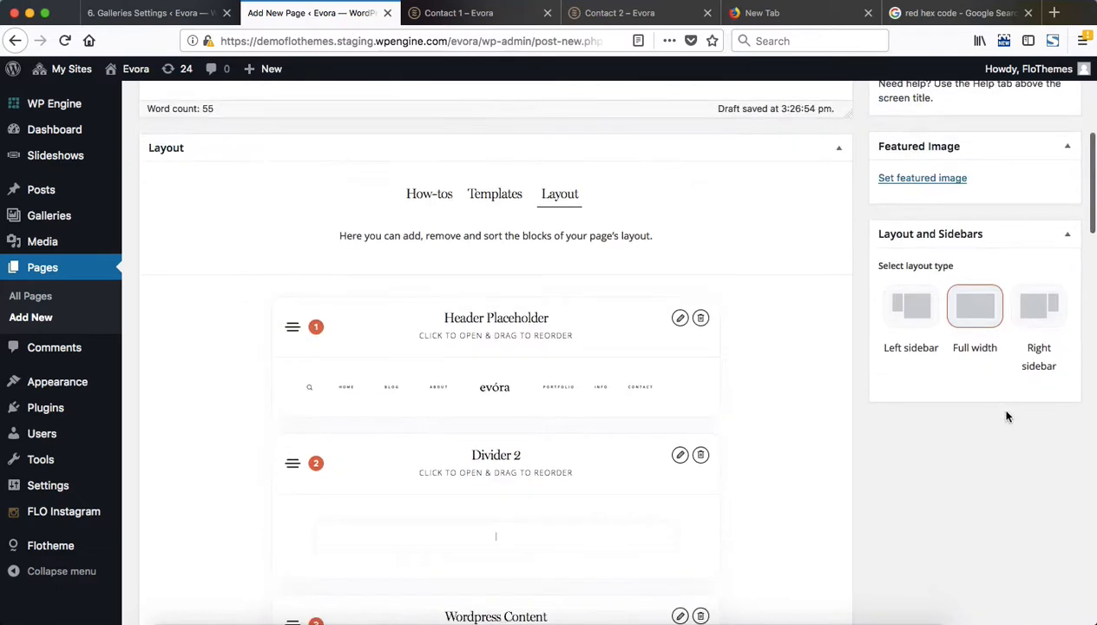
{"action": "left_click", "coordinate": [1045, 290]}
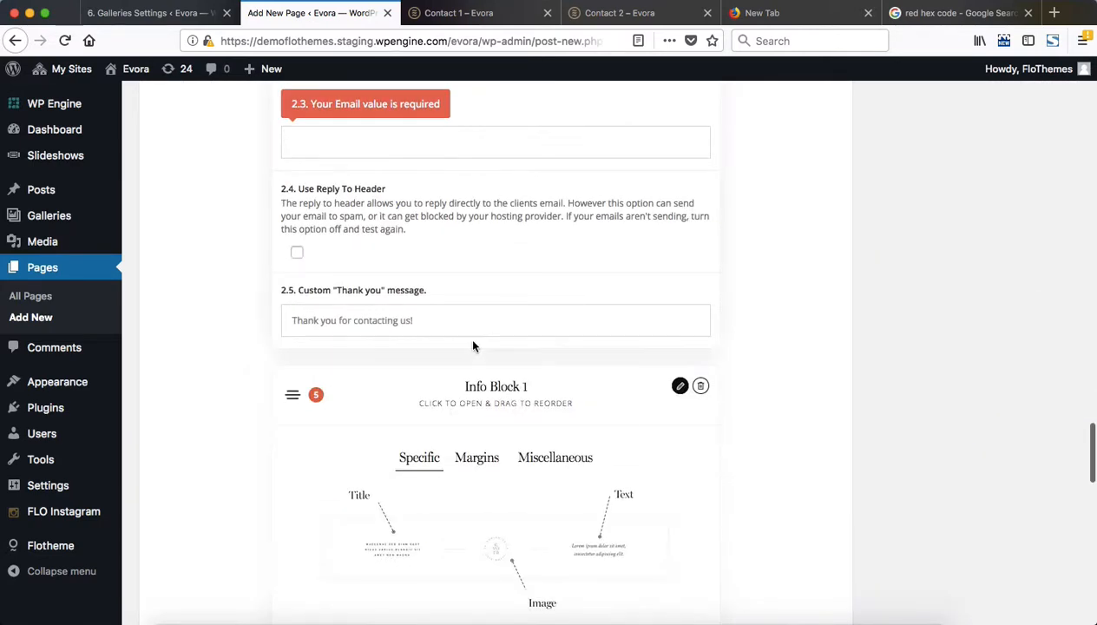
{"action": "left_click", "coordinate": [331, 149]}
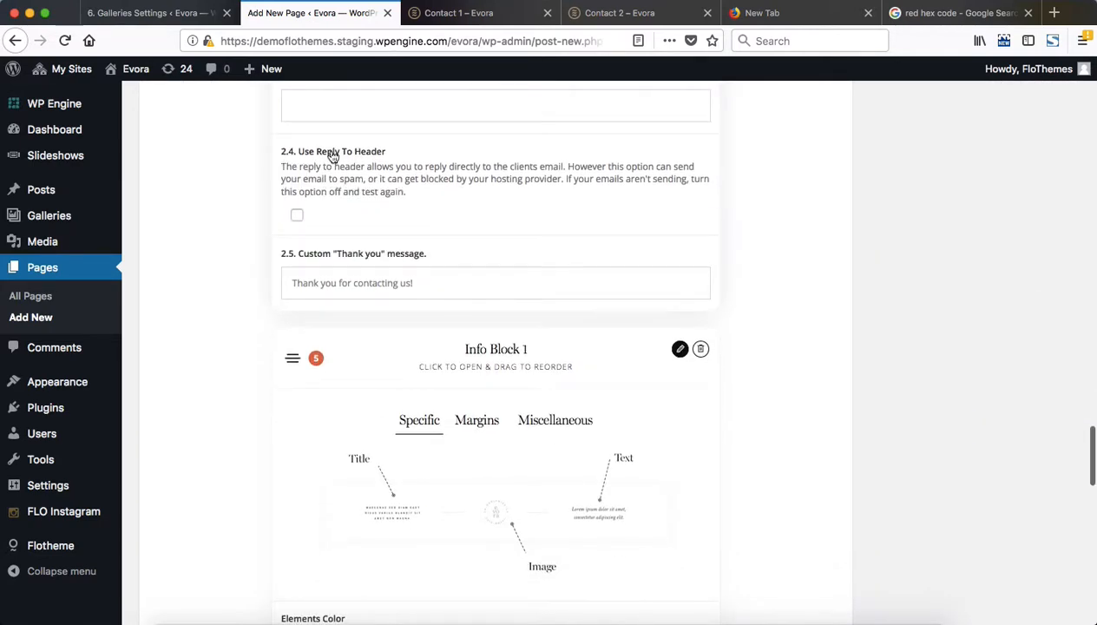
{"action": "key", "text": "Return"}
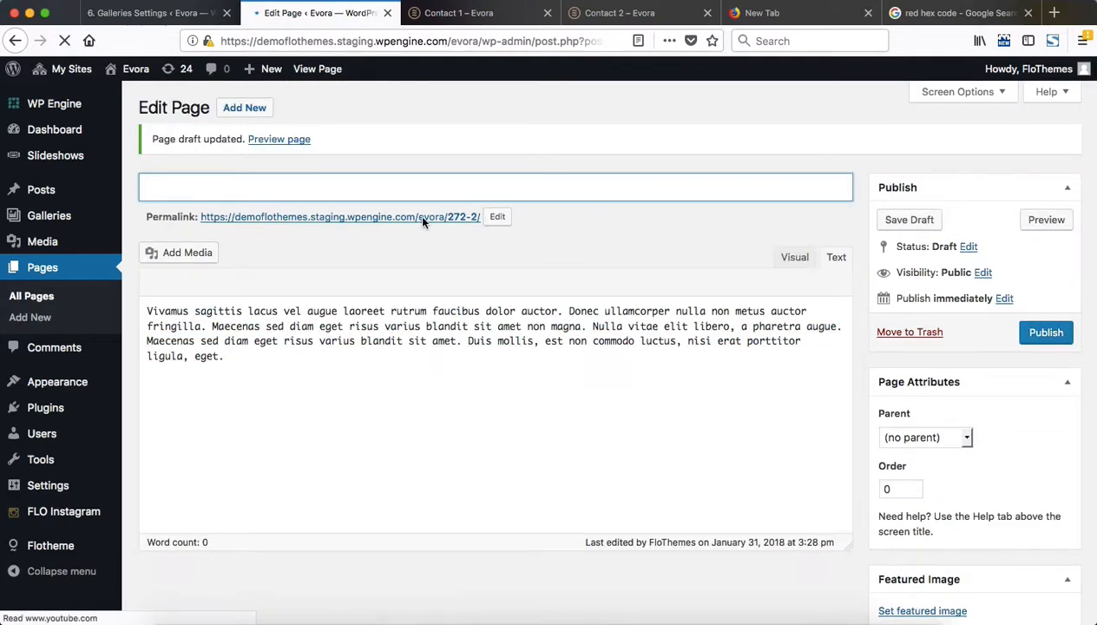
Open the draft page's preview and compare its intro text and contact form with the Contact 1 demo
{"action": "left_click", "coordinate": [405, 217], "text": "super"}
{"action": "key", "text": "ctrl+Tab"}
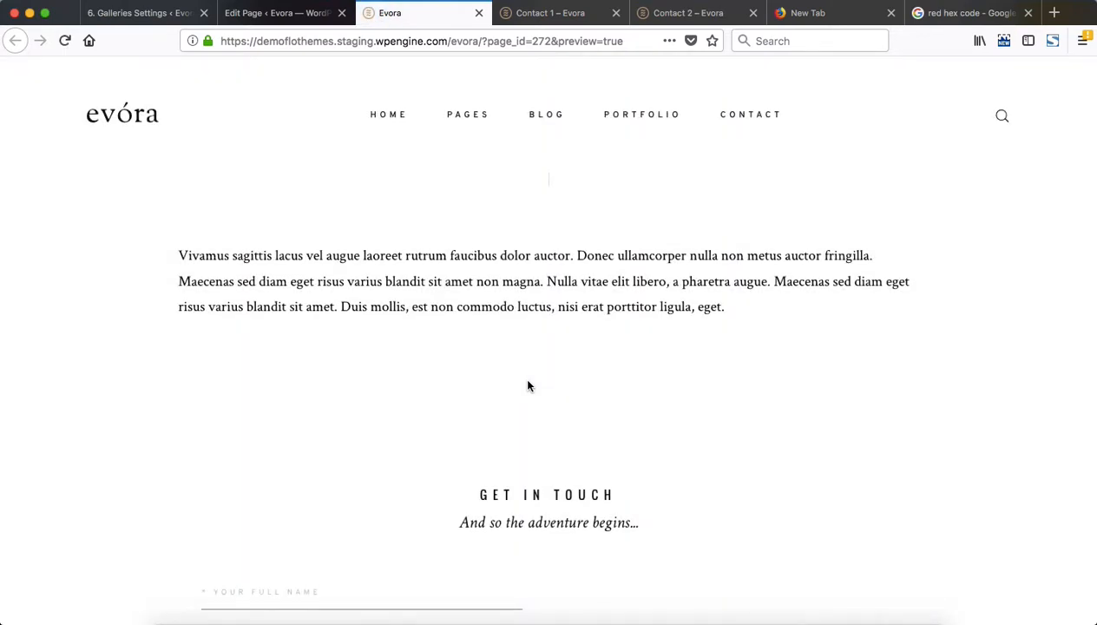
{"action": "scroll", "coordinate": [527, 381], "scroll_direction": "down", "scroll_amount": 3}
{"action": "scroll", "coordinate": [528, 381], "scroll_direction": "up", "scroll_amount": 3}
{"action": "key", "text": "ctrl+Tab"}
{"action": "scroll", "coordinate": [530, 386], "scroll_direction": "up", "scroll_amount": 15}
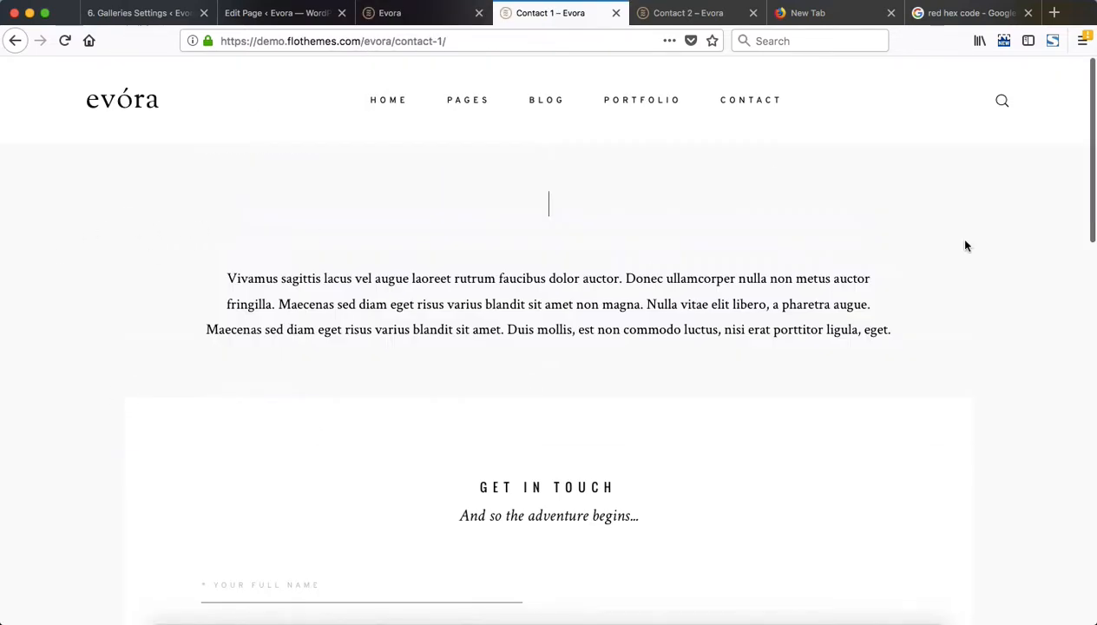
Go back through the demo tab's history and examine the contact form's background in the draft preview
{"action": "right_click", "coordinate": [922, 270]}
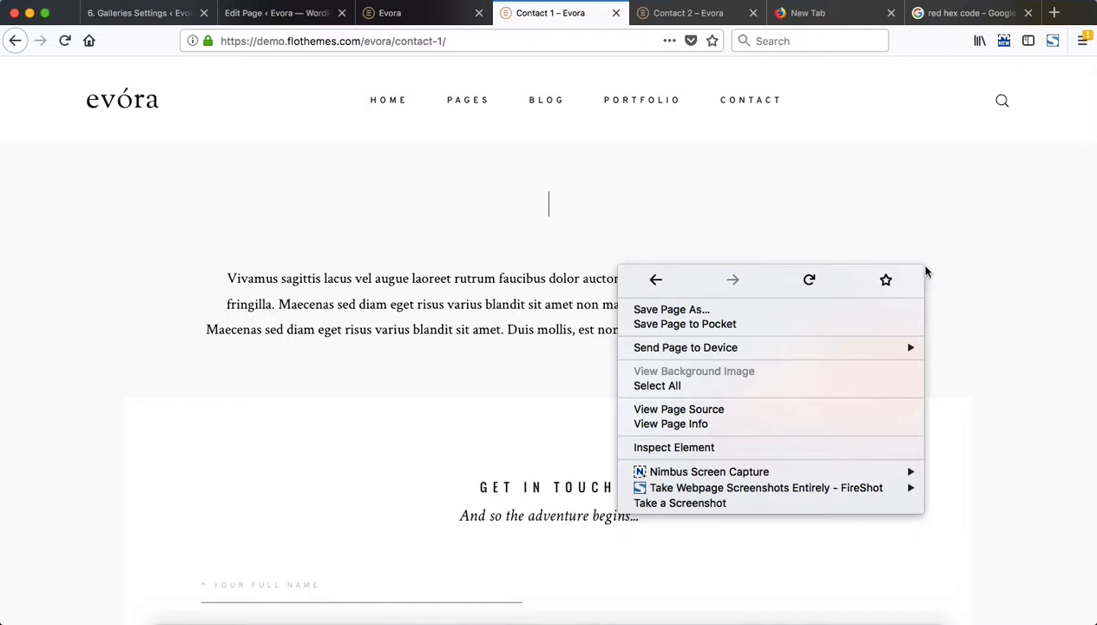
{"action": "left_click", "coordinate": [1021, 209]}
{"action": "key", "text": "super+Left"}
{"action": "key", "text": "ctrl+shift+Tab"}
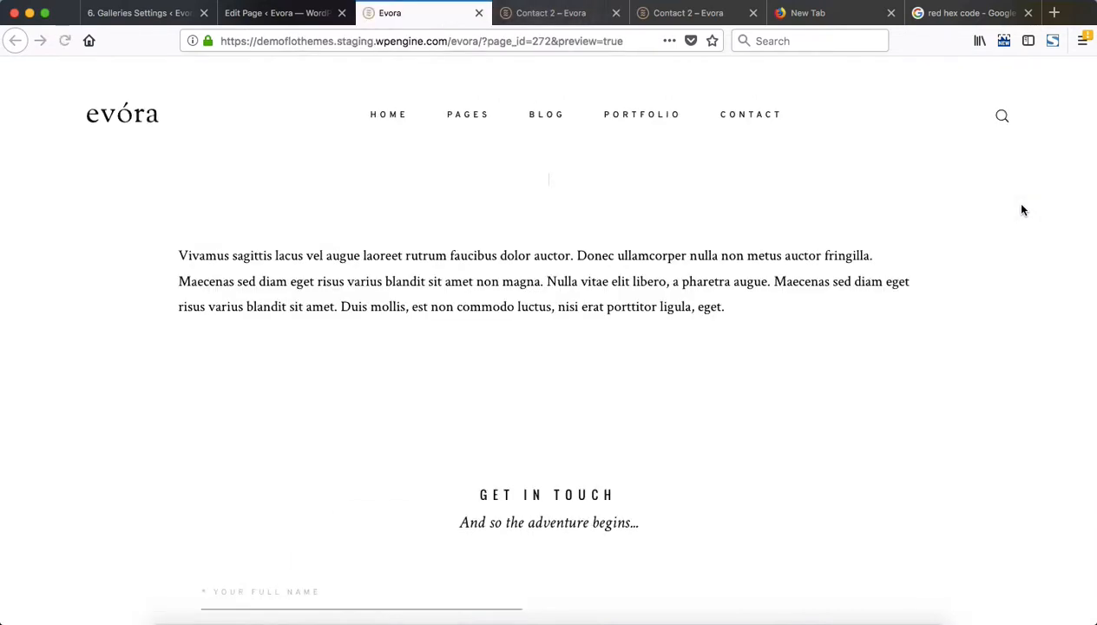
{"action": "scroll", "coordinate": [695, 248], "scroll_direction": "down", "scroll_amount": 10}
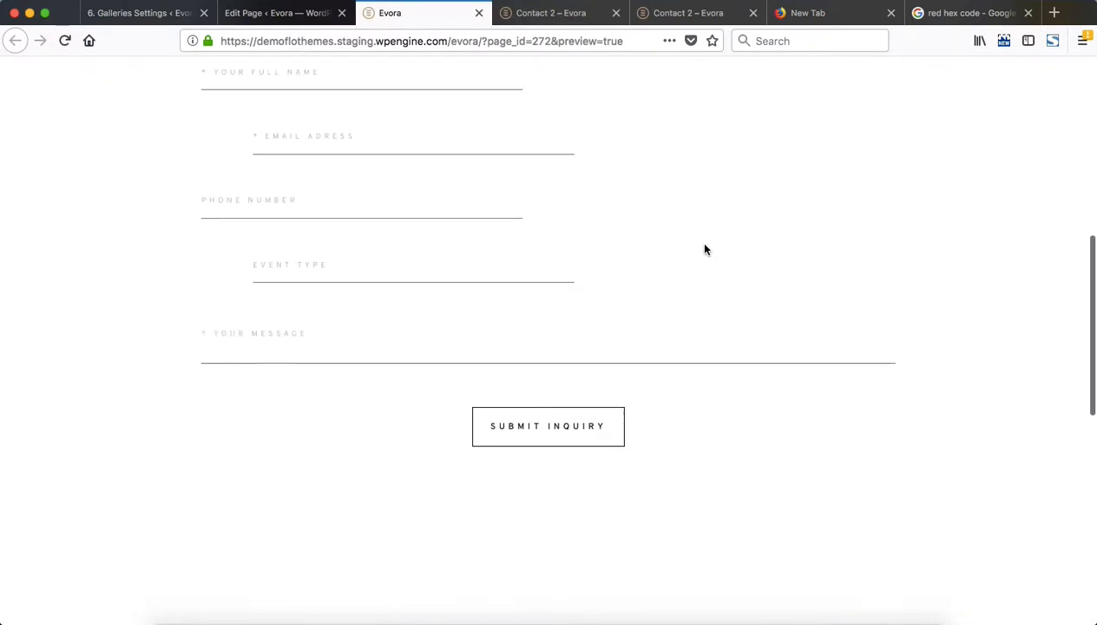
{"action": "key", "text": "ctrl+Tab"}
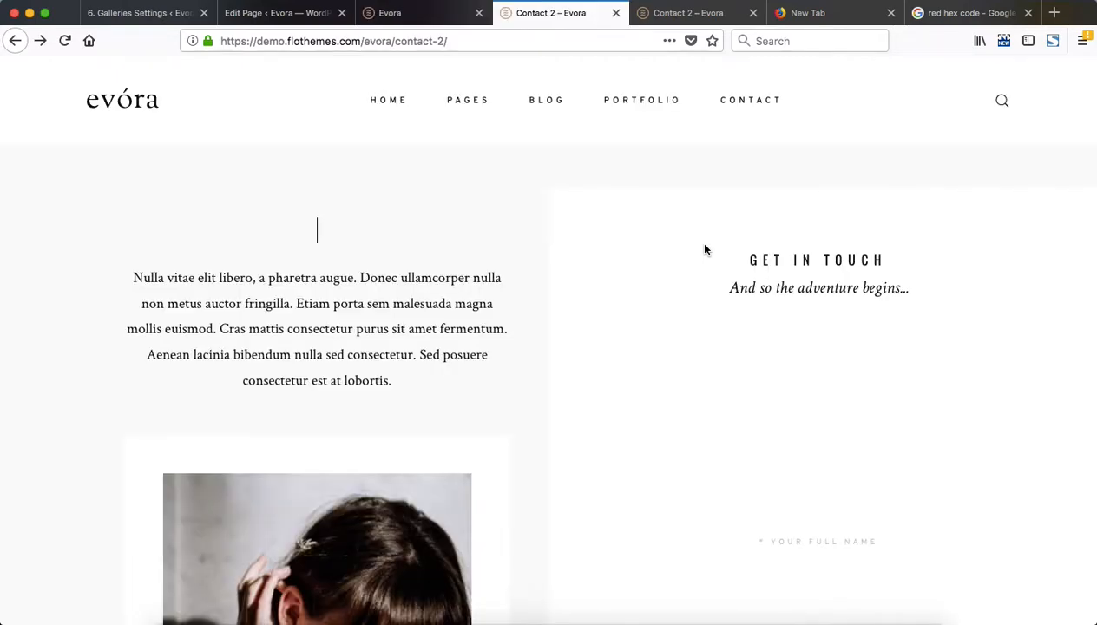
{"action": "key", "text": "super+Left"}
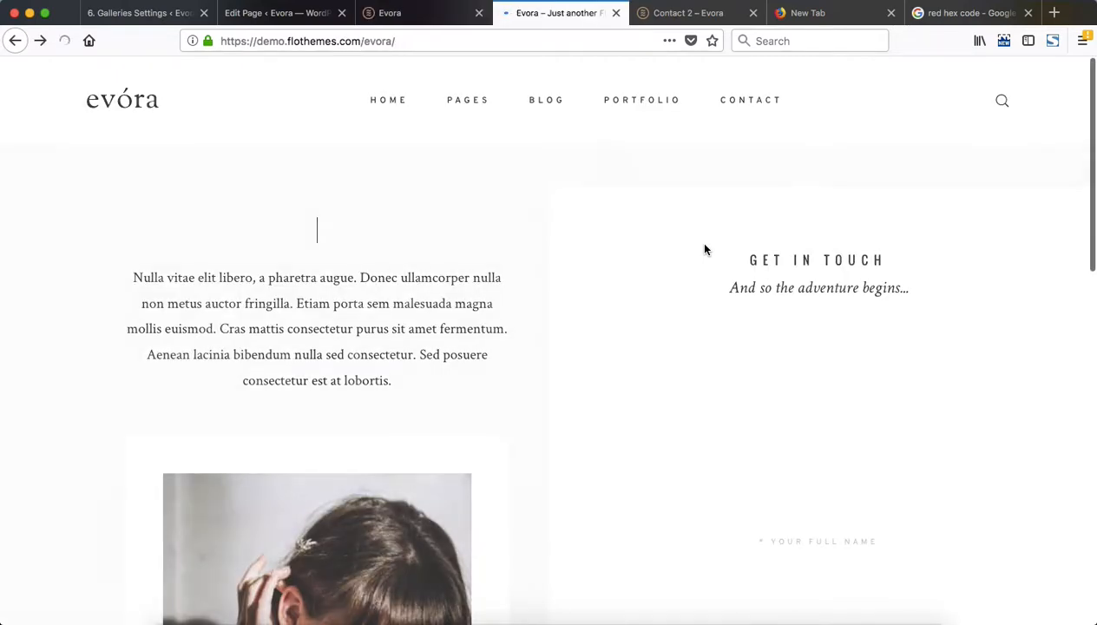
{"action": "key", "text": "ctrl+shift+Tab"}
{"action": "scroll", "coordinate": [93, 447], "scroll_direction": "up", "scroll_amount": 15}
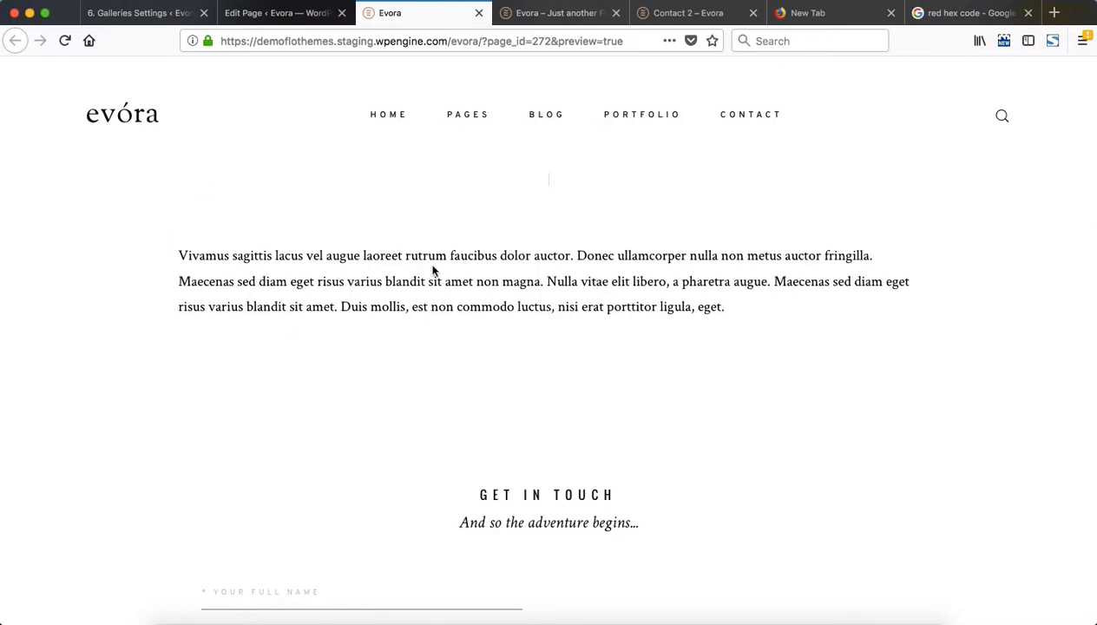
Give Contact Block 1 a custom background color of #f8f8f8 in its Miscellaneous settings
{"action": "key", "text": "ctrl+shift+Tab"}
{"action": "scroll", "coordinate": [465, 362], "scroll_direction": "down", "scroll_amount": 15}
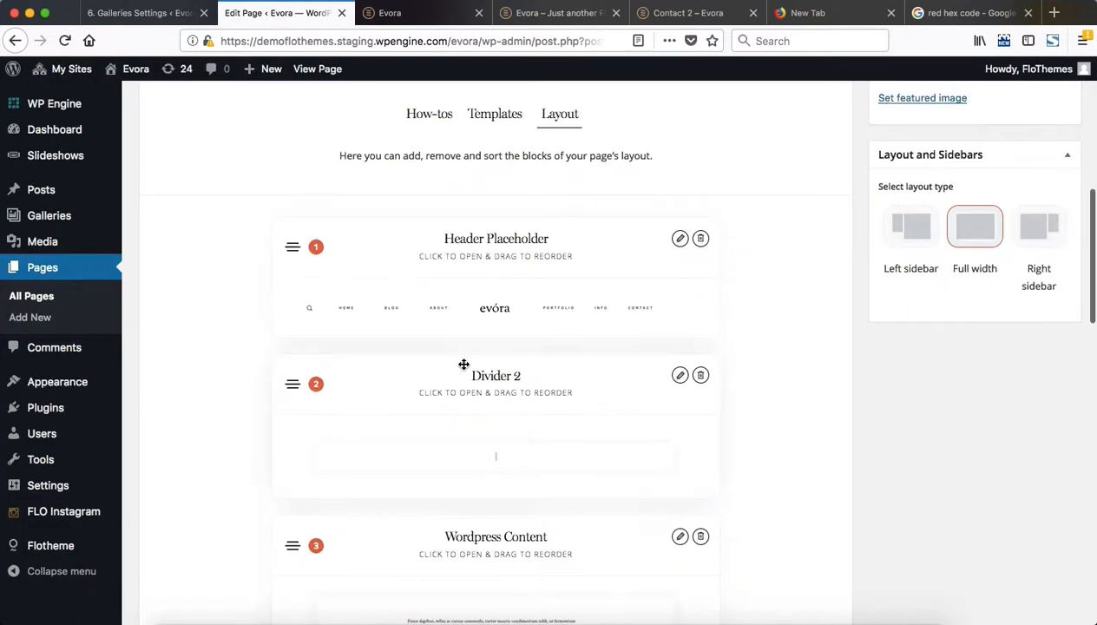
{"action": "scroll", "coordinate": [464, 369], "scroll_direction": "down", "scroll_amount": 4}
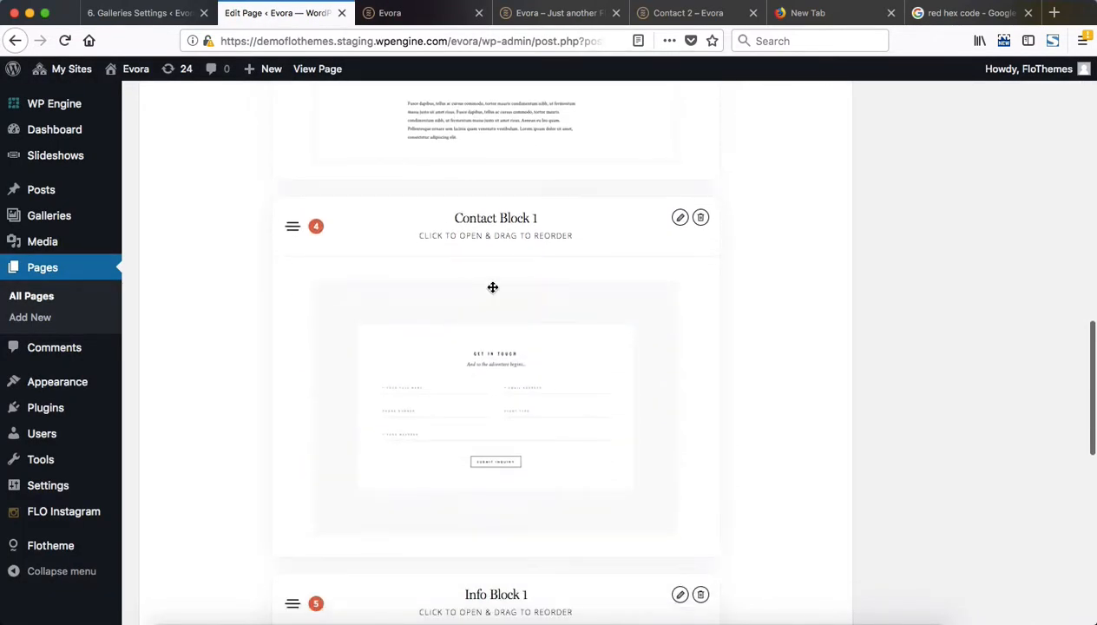
{"action": "left_click", "coordinate": [518, 229]}
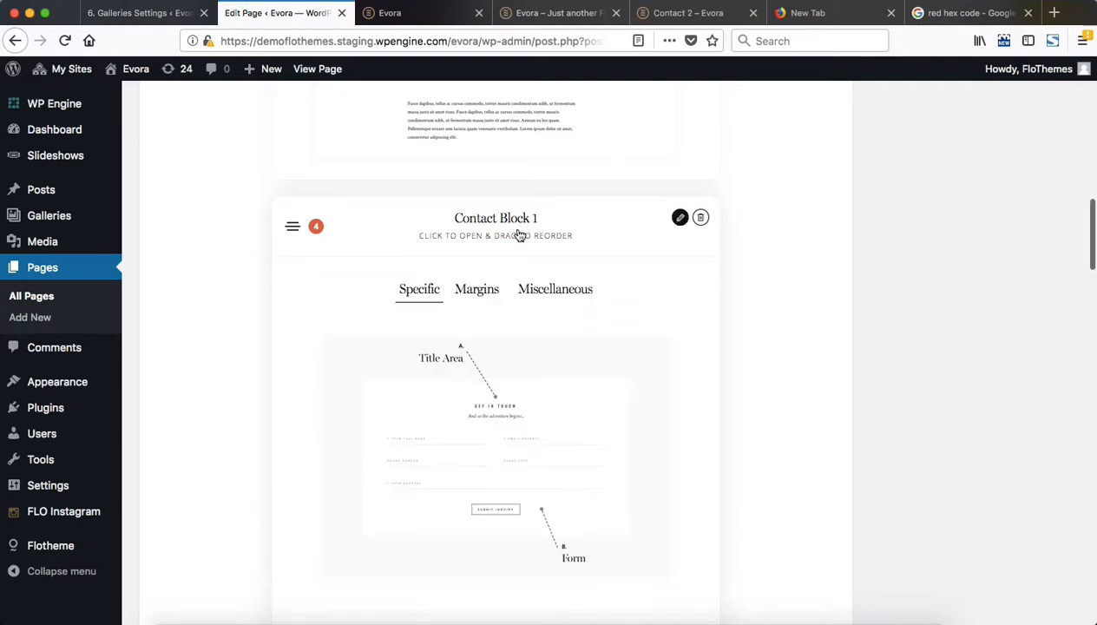
{"action": "left_click", "coordinate": [558, 290]}
{"action": "scroll", "coordinate": [560, 292], "scroll_direction": "down", "scroll_amount": 3}
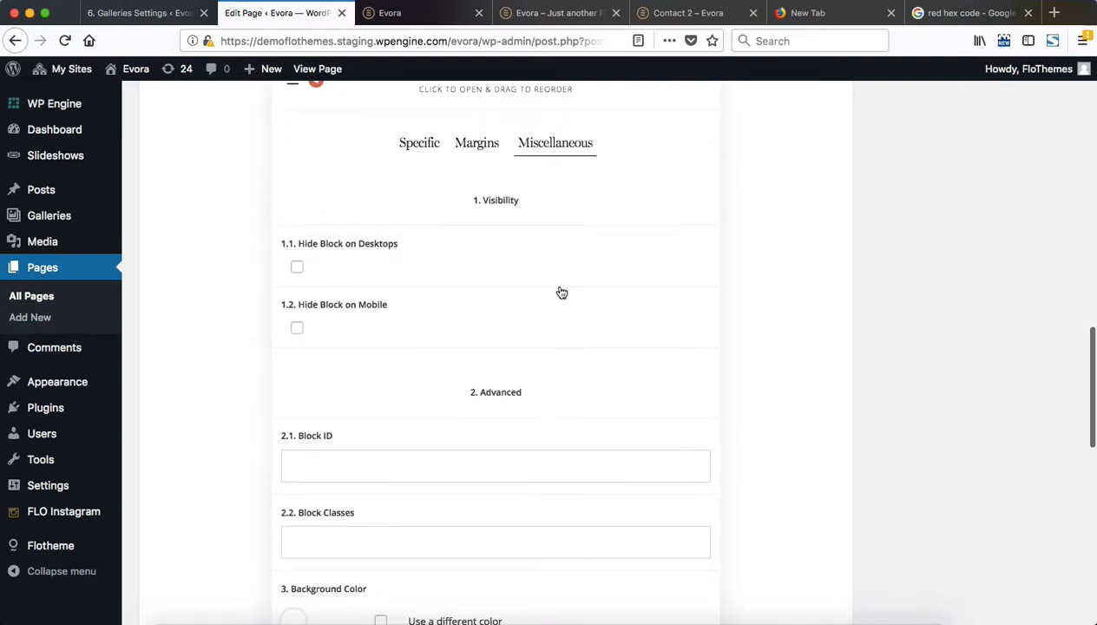
{"action": "scroll", "coordinate": [560, 288], "scroll_direction": "down", "scroll_amount": 4}
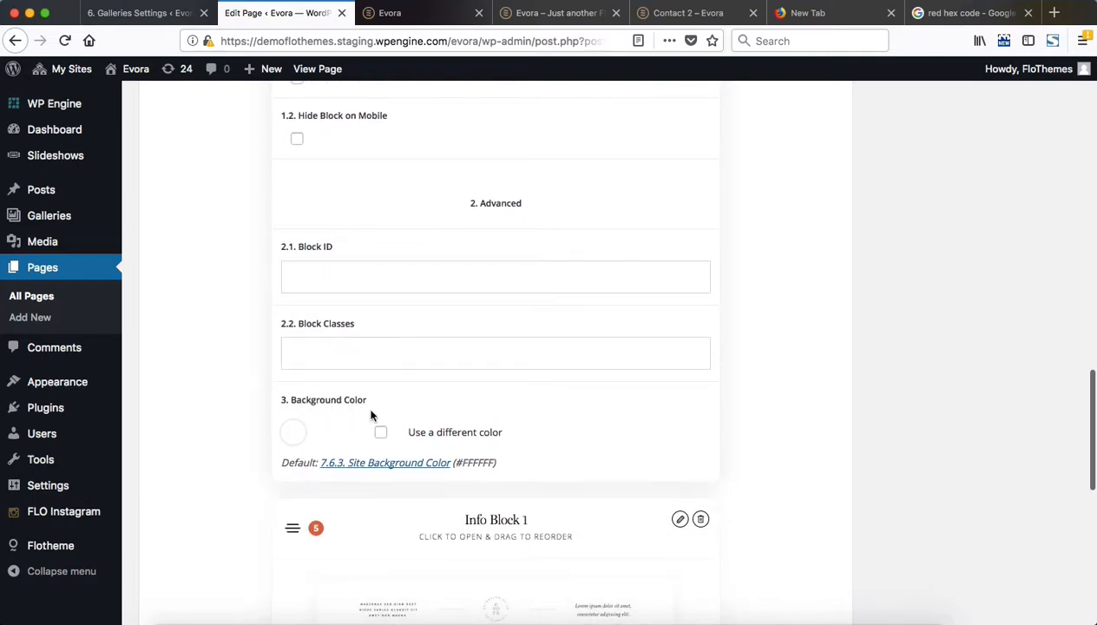
{"action": "left_click", "coordinate": [380, 432]}
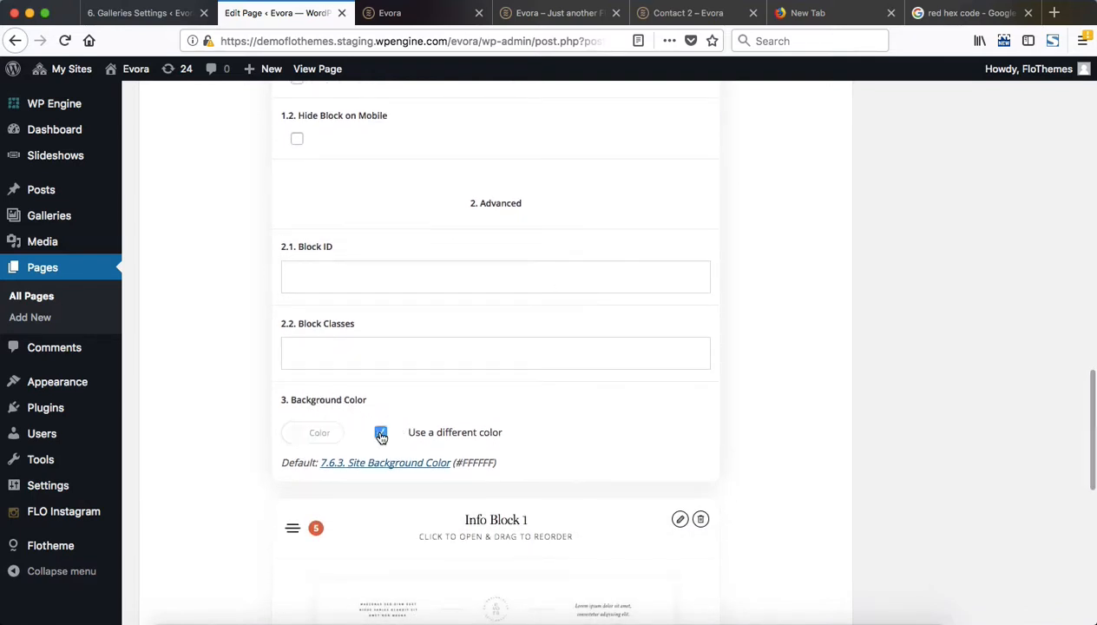
{"action": "left_click", "coordinate": [313, 434]}
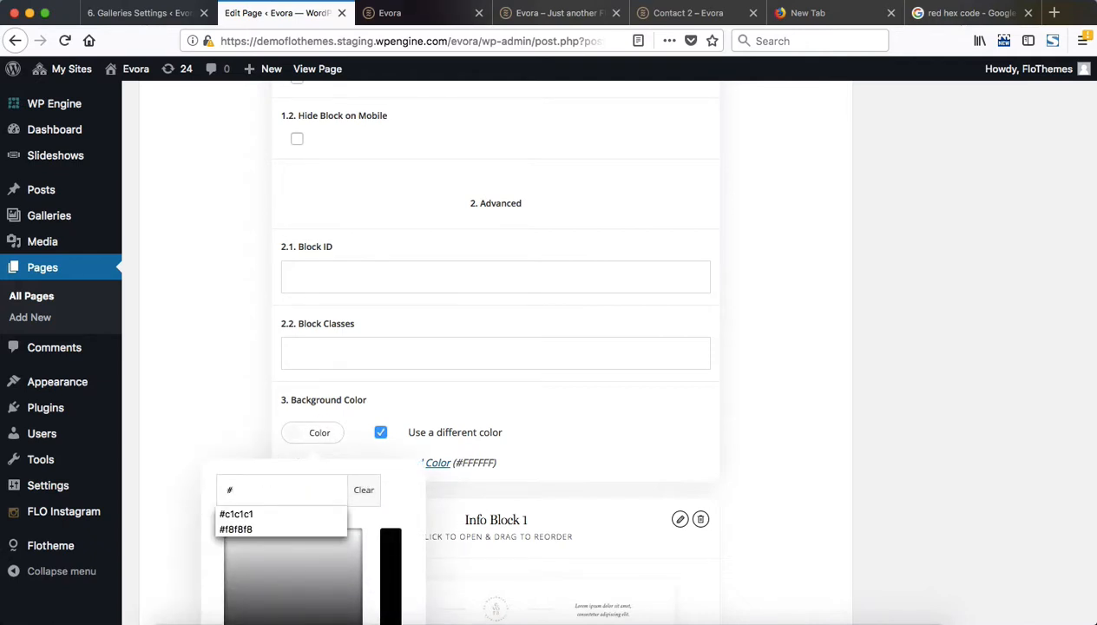
{"action": "key", "text": "Down"}
{"action": "key", "text": "Down"}
{"action": "key", "text": "Return"}
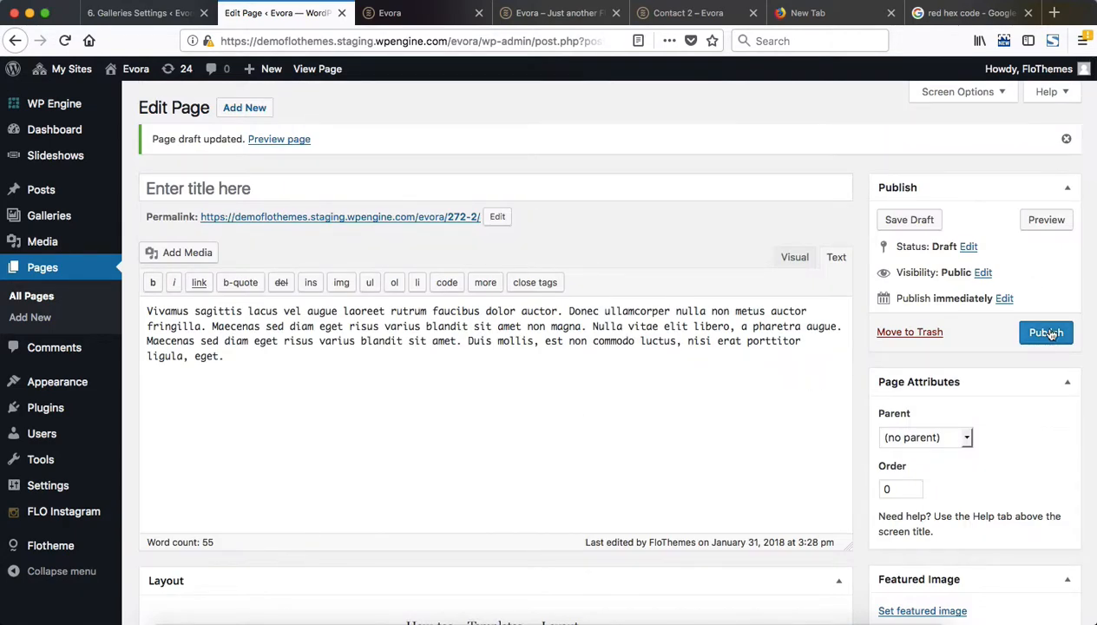
Publish the contact page, close the outdated preview, and return to the page editor
{"action": "left_click", "coordinate": [1049, 335]}
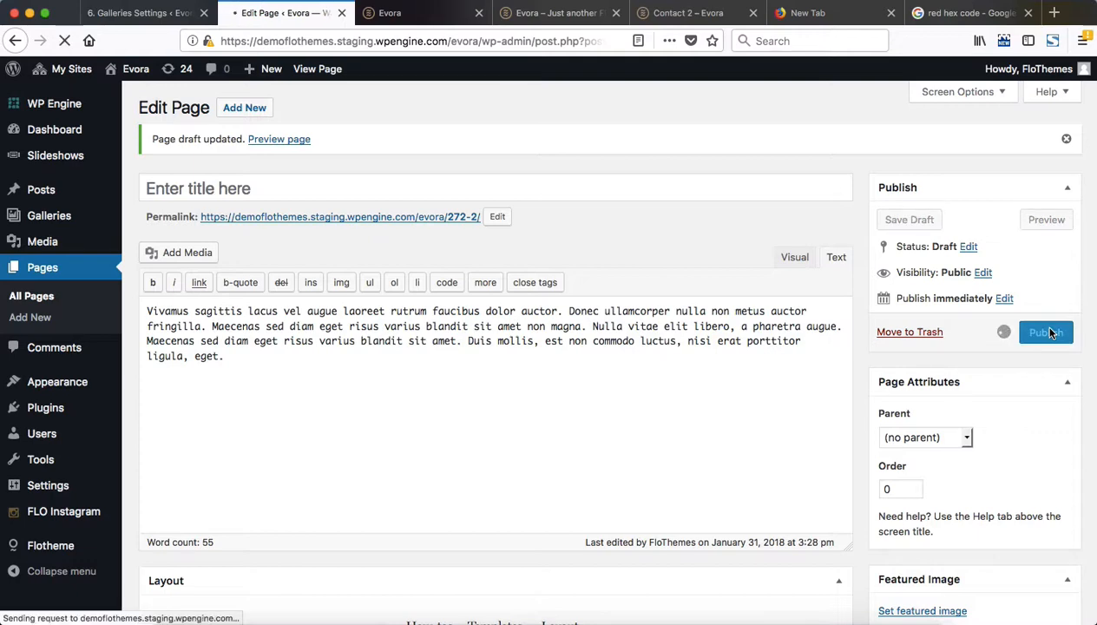
{"action": "key", "text": "ctrl+Tab"}
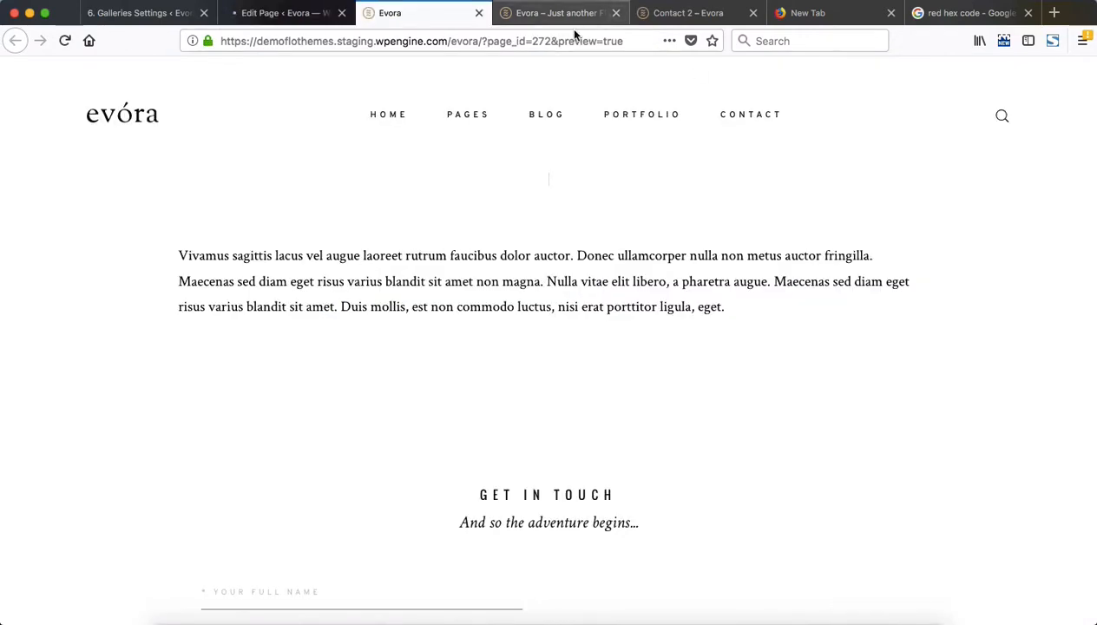
{"action": "key", "text": "ctrl+w"}
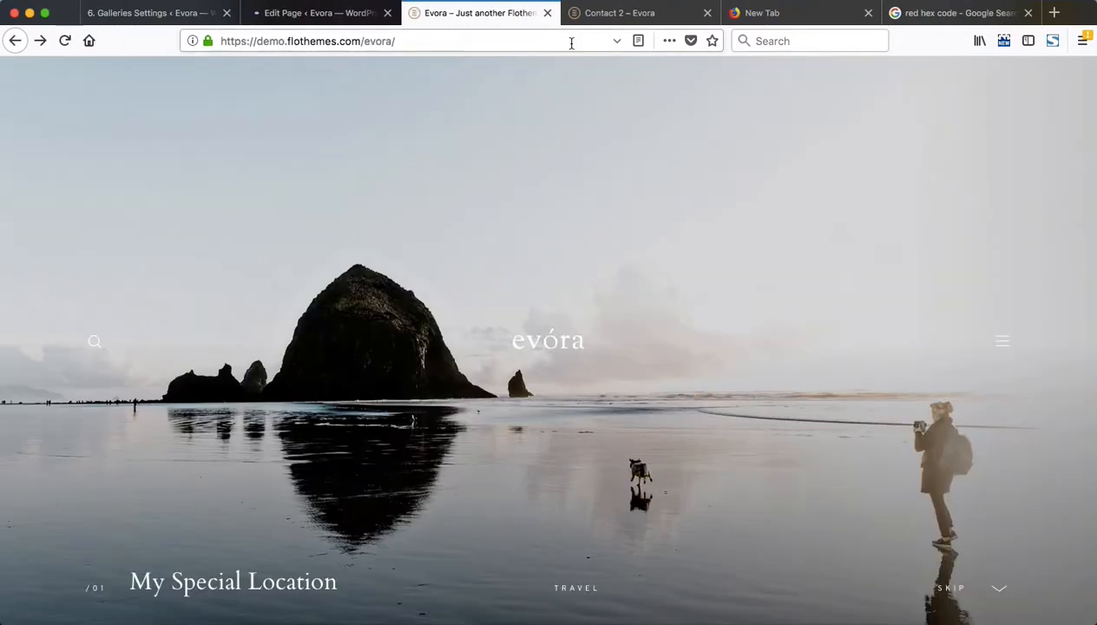
{"action": "key", "text": "ctrl+shift+Tab"}
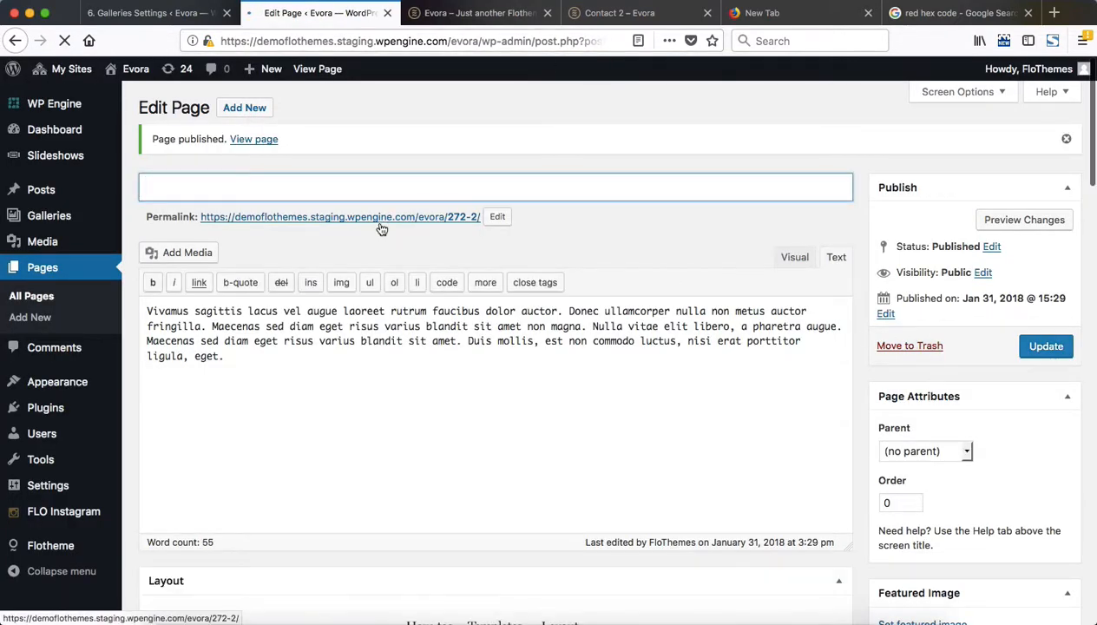
Open the published contact page and examine its intro text, contact form and the background around the form
{"action": "left_click", "coordinate": [345, 219]}
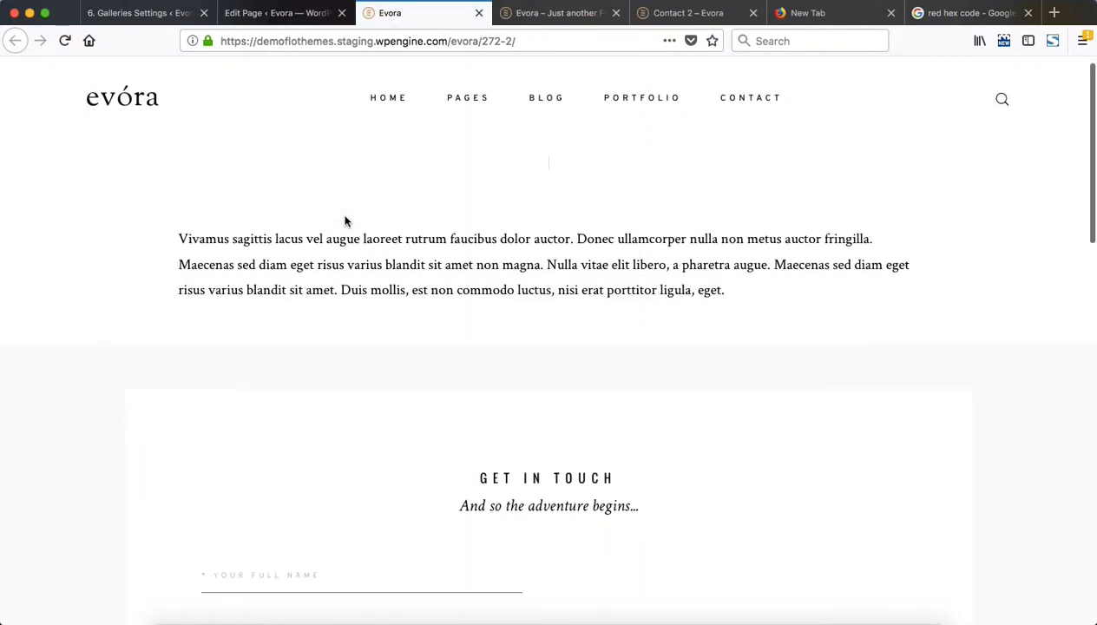
{"action": "scroll", "coordinate": [259, 247], "scroll_direction": "down", "scroll_amount": 5}
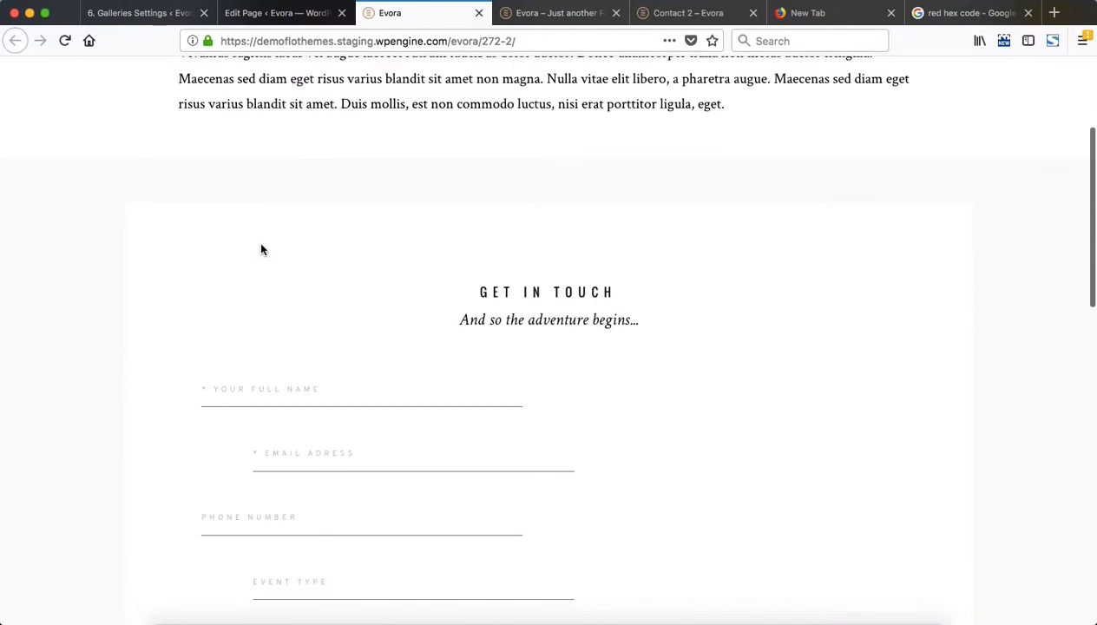
{"action": "scroll", "coordinate": [105, 323], "scroll_direction": "up", "scroll_amount": 1}
{"action": "scroll", "coordinate": [73, 431], "scroll_direction": "down", "scroll_amount": 10}
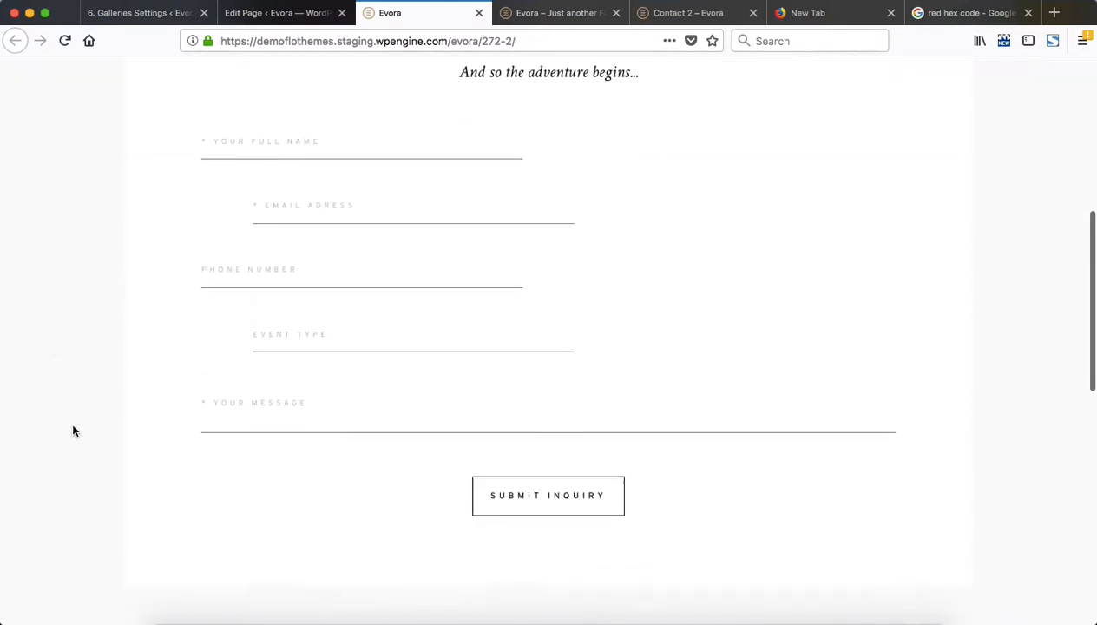
{"action": "scroll", "coordinate": [174, 278], "scroll_direction": "up", "scroll_amount": 8}
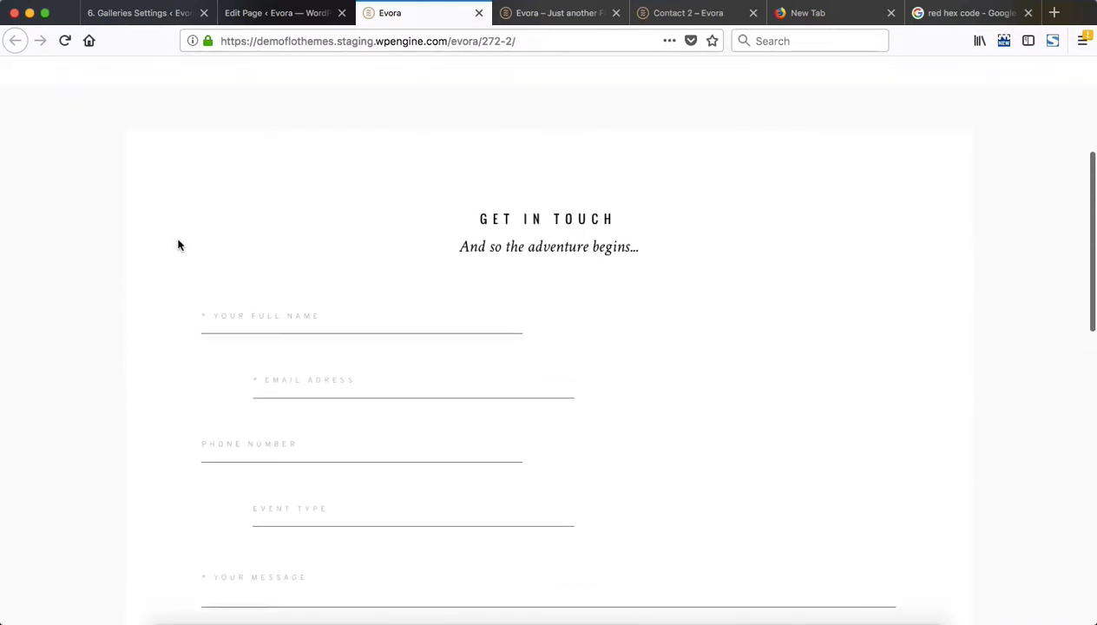
{"action": "scroll", "coordinate": [116, 218], "scroll_direction": "up", "scroll_amount": 6}
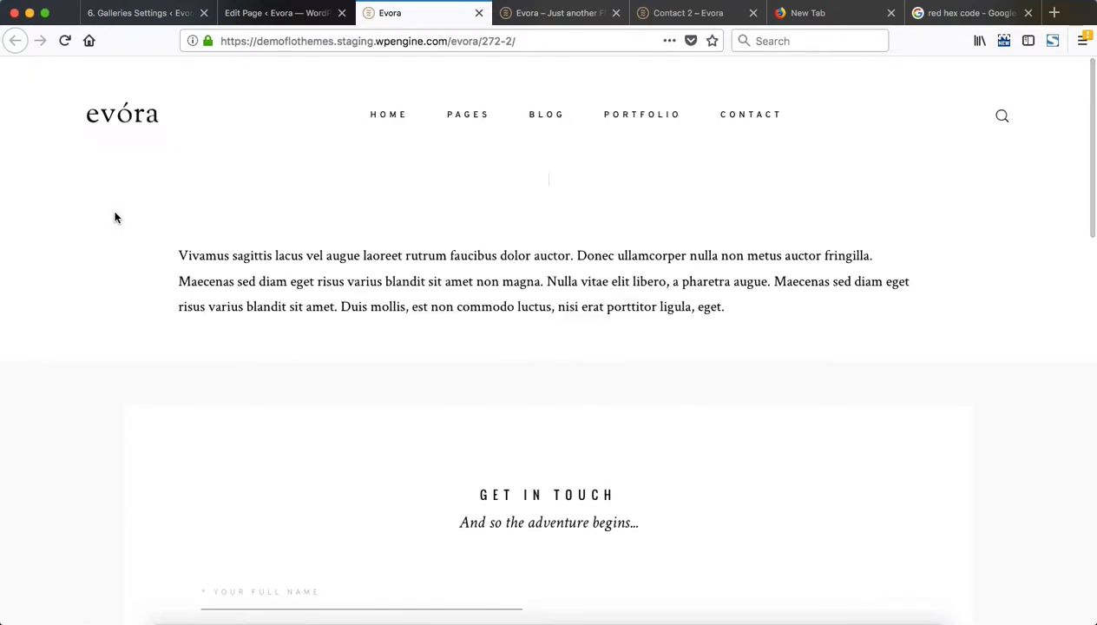
Go back to the Contact 1 demo and examine the background areas behind its divider and intro text
{"action": "key", "text": "ctrl+Tab"}
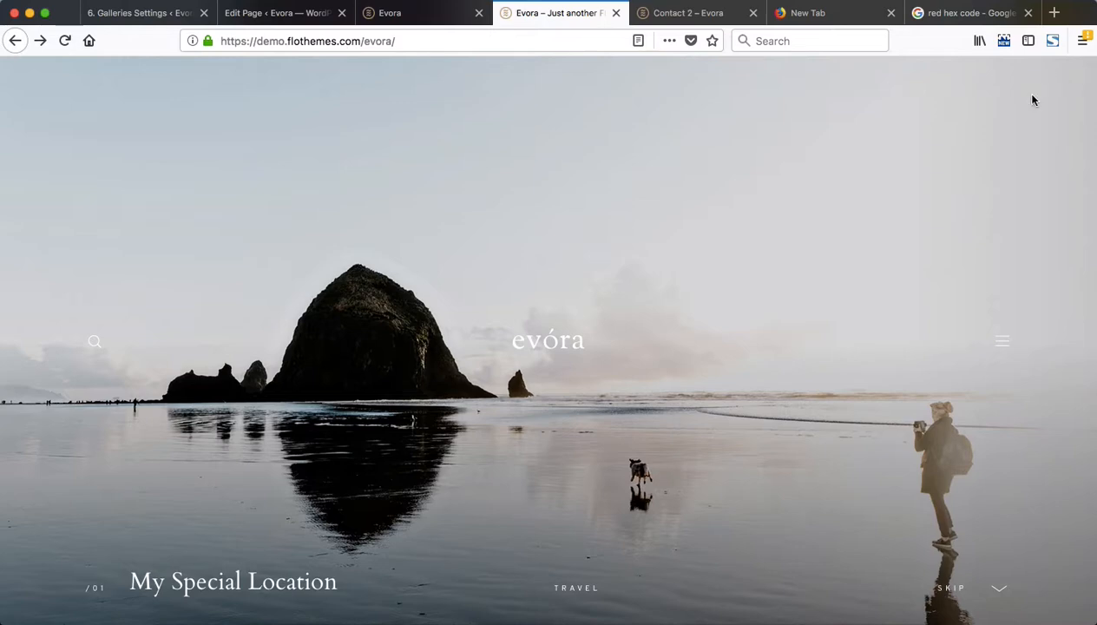
{"action": "key", "text": "super+Left"}
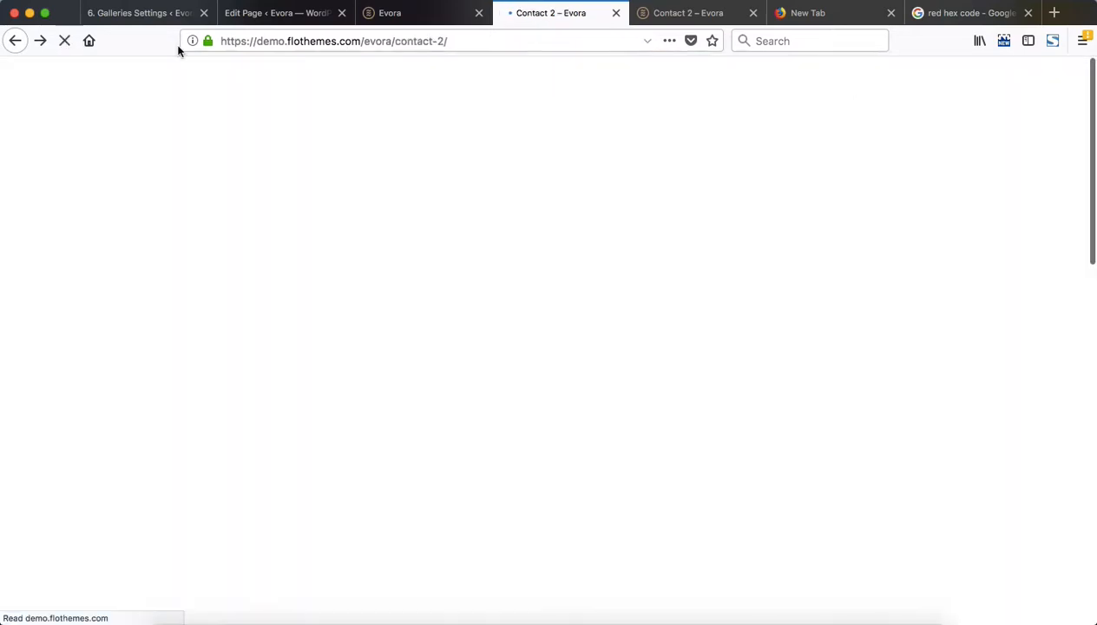
{"action": "key", "text": "super+Right"}
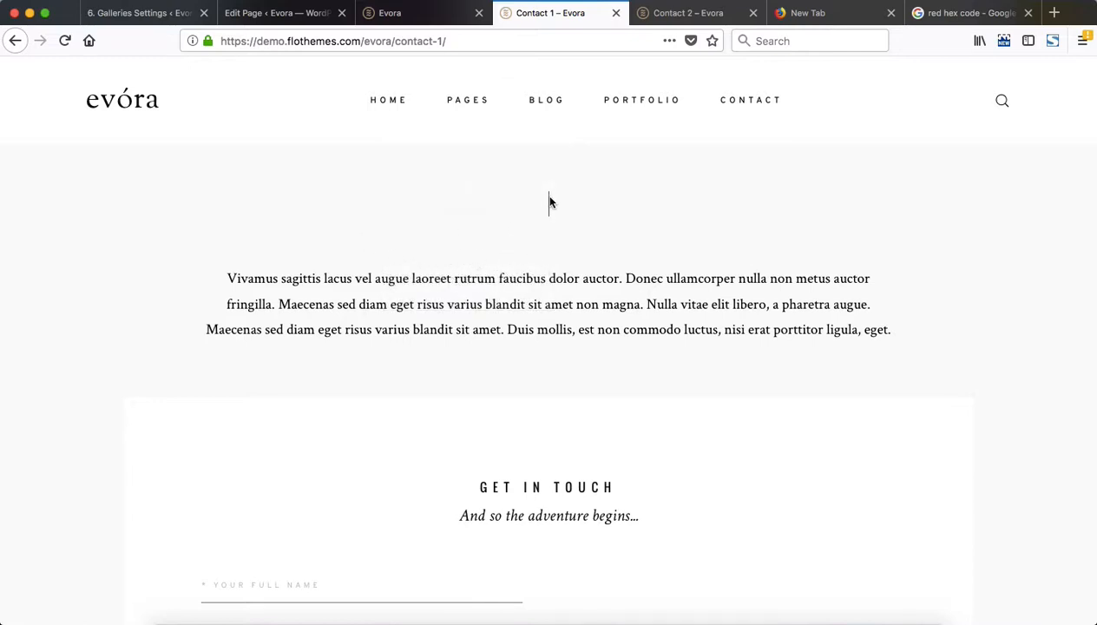
{"action": "key", "text": "super+shift+4"}
{"action": "left_click_drag", "start_coordinate": [6, 157], "coordinate": [1078, 249]}
{"action": "key", "text": "super+shift+4"}
{"action": "left_click_drag", "start_coordinate": [6, 229], "coordinate": [1082, 379]}
Return to the page editor and examine the Divider 2, Wordpress Content and Contact Block 1 blocks in the layout
{"action": "key", "text": "ctrl+shift+Tab"}
{"action": "key", "text": "ctrl+shift+Tab"}
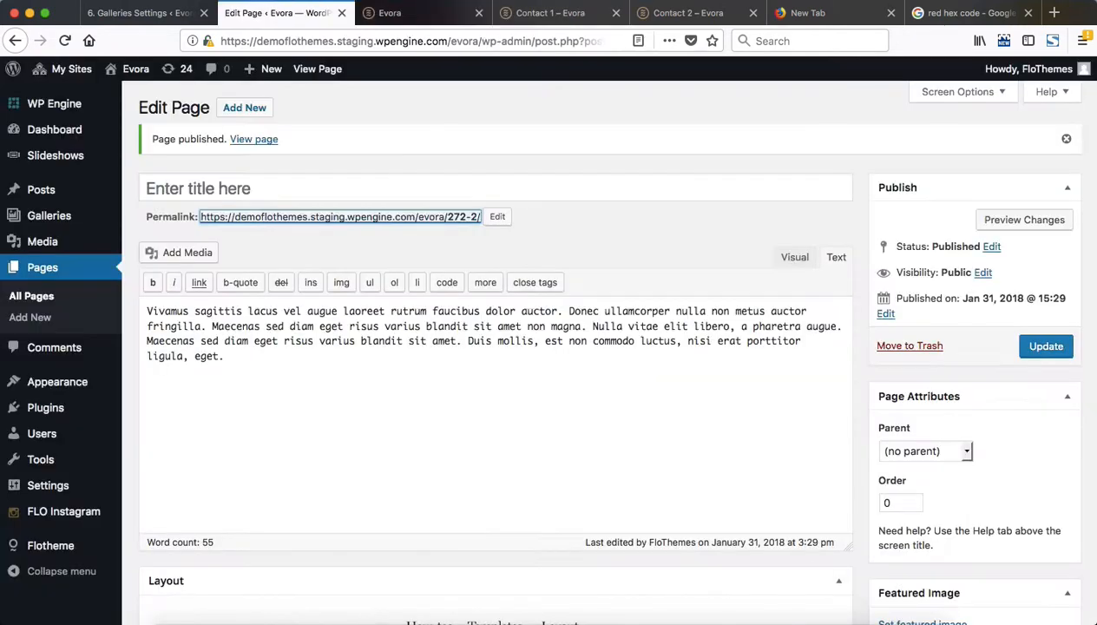
{"action": "scroll", "coordinate": [503, 483], "scroll_direction": "down", "scroll_amount": 15}
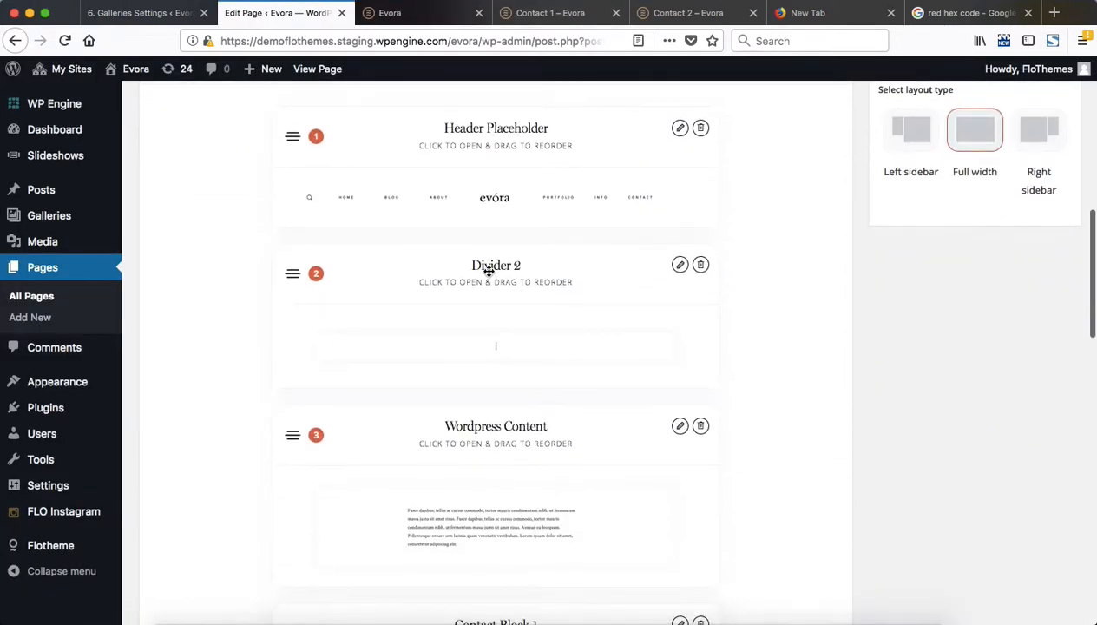
{"action": "scroll", "coordinate": [469, 312], "scroll_direction": "down", "scroll_amount": 4}
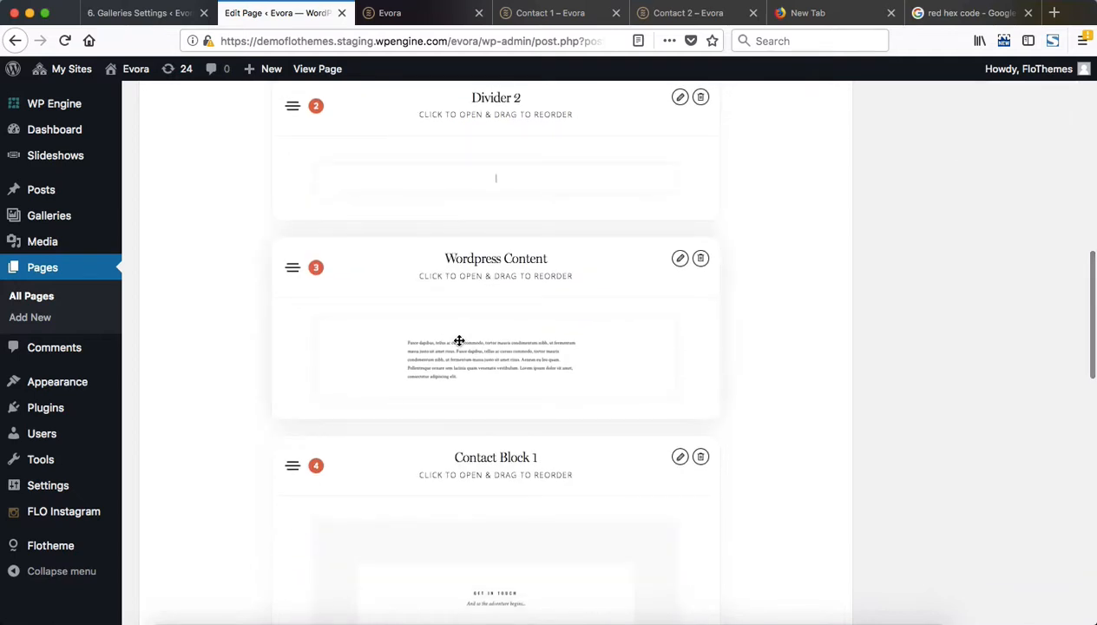
Review the published contact page from the intro text through the contact form to the footer
{"action": "key", "text": "ctrl+Tab"}
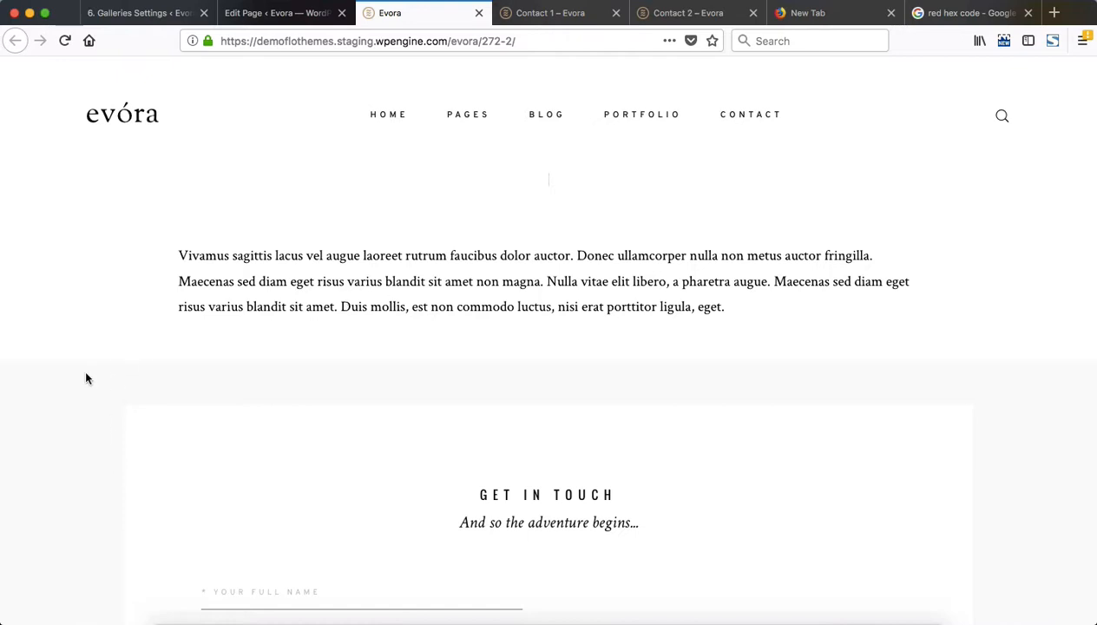
{"action": "scroll", "coordinate": [323, 316], "scroll_direction": "down", "scroll_amount": 5}
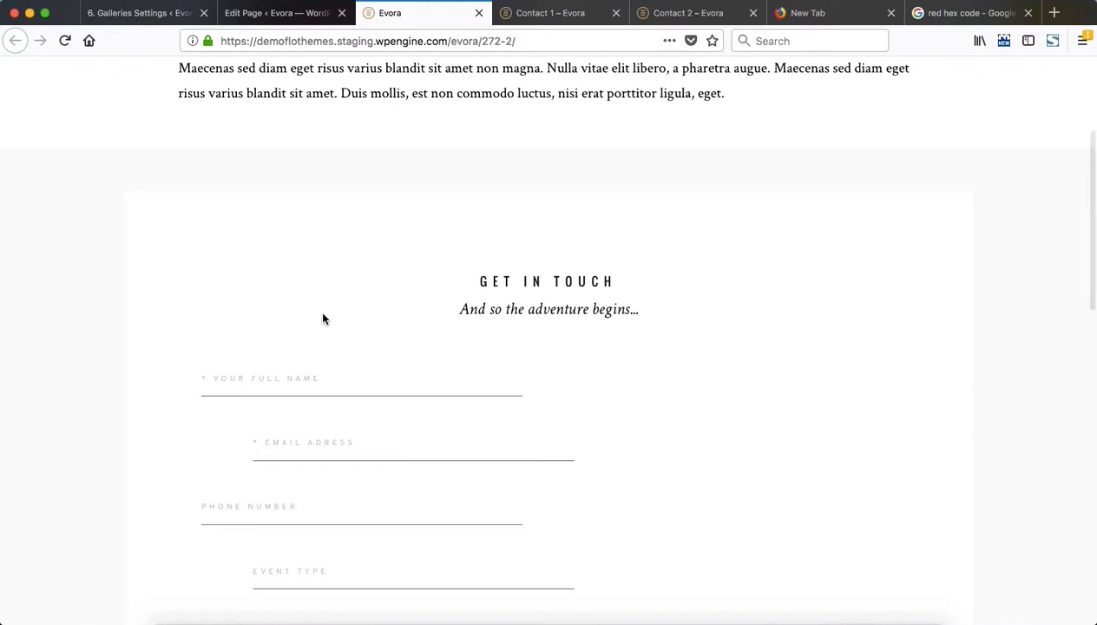
{"action": "scroll", "coordinate": [323, 319], "scroll_direction": "up", "scroll_amount": 3}
{"action": "scroll", "coordinate": [323, 319], "scroll_direction": "down", "scroll_amount": 4}
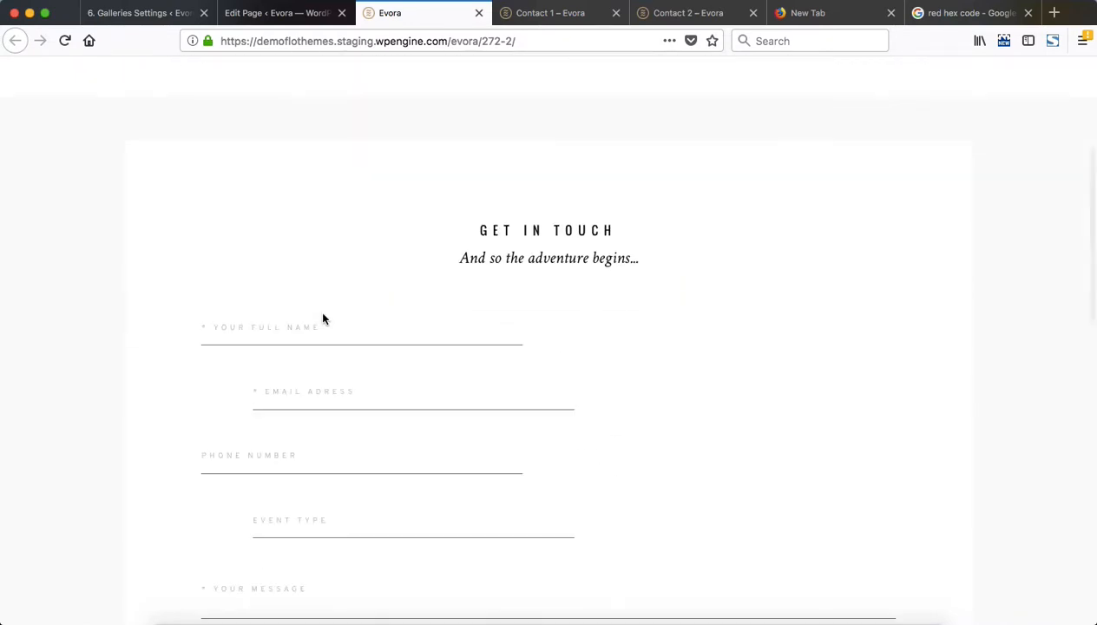
{"action": "scroll", "coordinate": [323, 320], "scroll_direction": "down", "scroll_amount": 12}
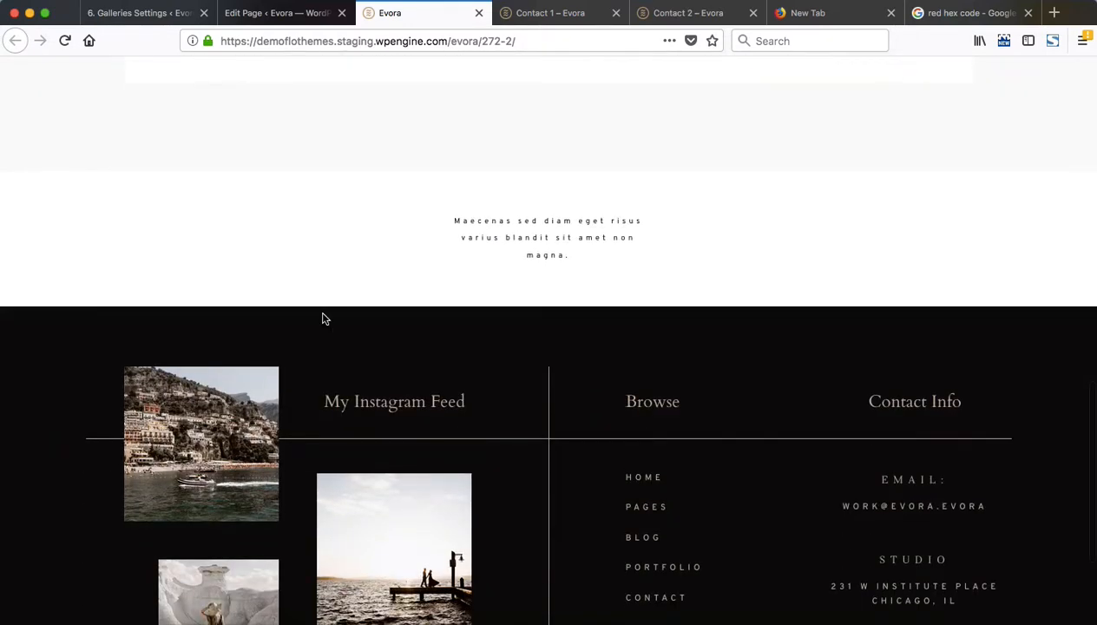
{"action": "scroll", "coordinate": [322, 319], "scroll_direction": "up", "scroll_amount": 8}
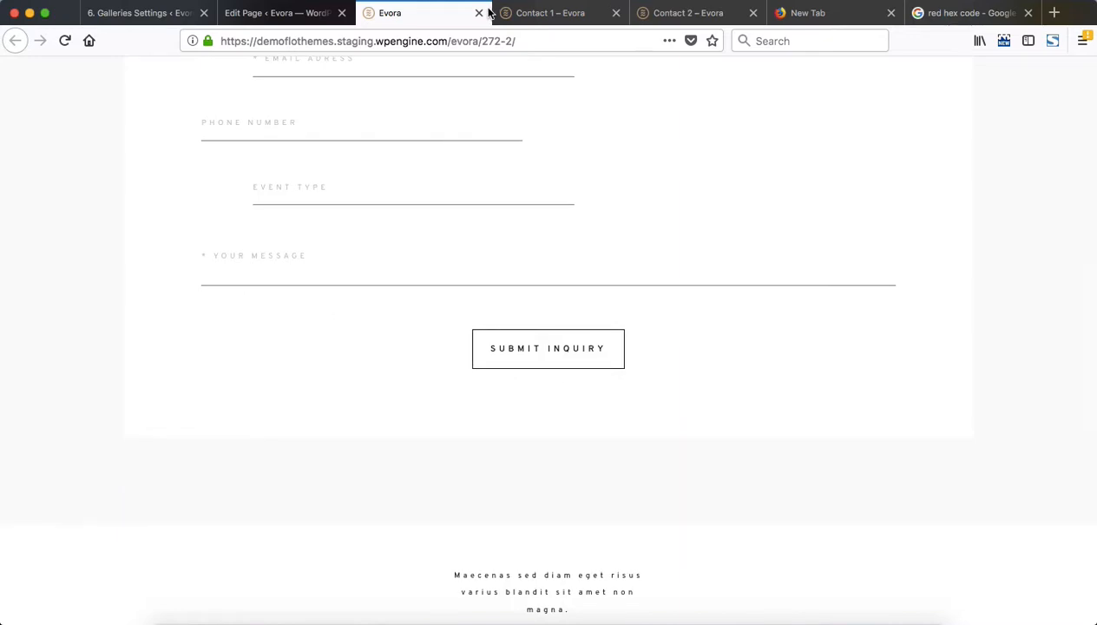
Compare the Contact 1 demo's intro and form area with the published page
{"action": "left_click", "coordinate": [535, 13]}
{"action": "scroll", "coordinate": [578, 269], "scroll_direction": "down", "scroll_amount": 15}
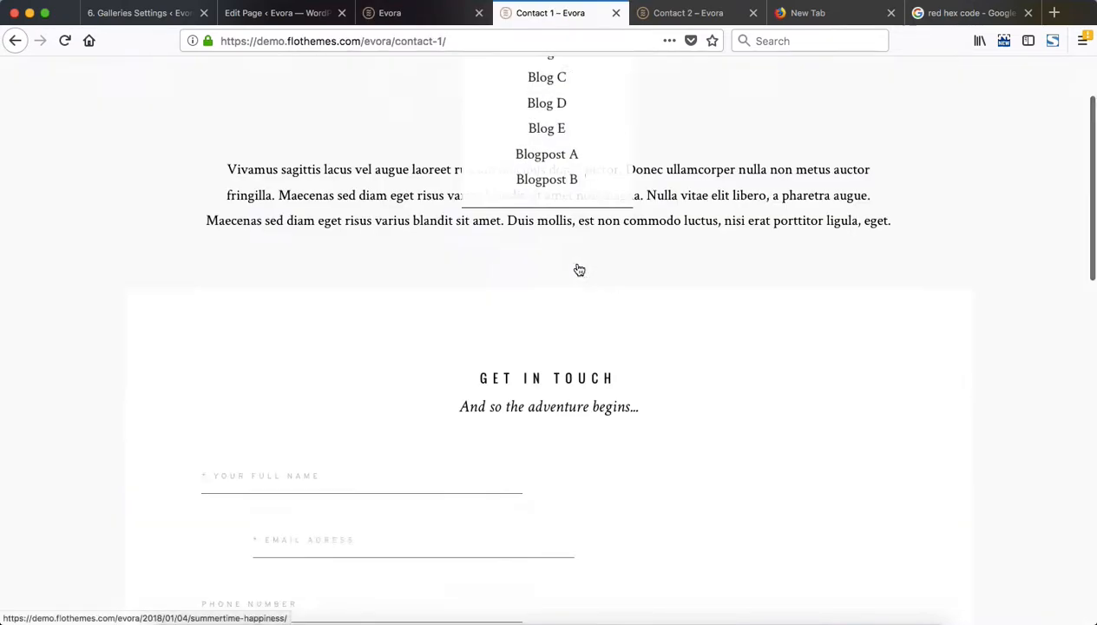
{"action": "scroll", "coordinate": [578, 267], "scroll_direction": "up", "scroll_amount": 20}
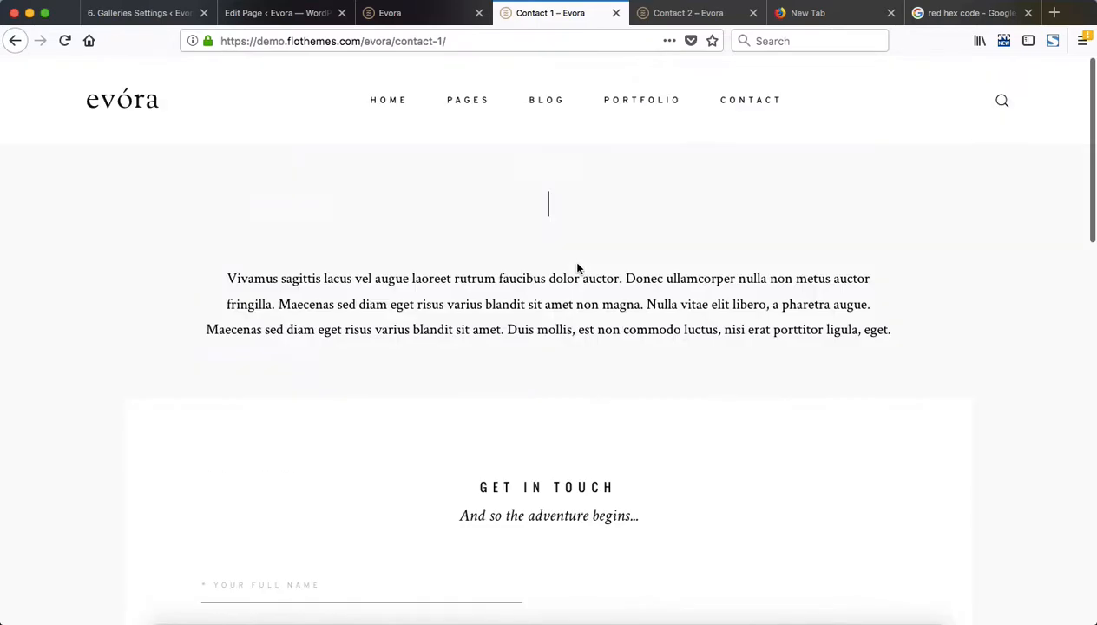
{"action": "left_click", "coordinate": [405, 12]}
Apply the Contact Type B layout template to the page in the editor, replacing the current blocks
{"action": "left_click", "coordinate": [294, 12]}
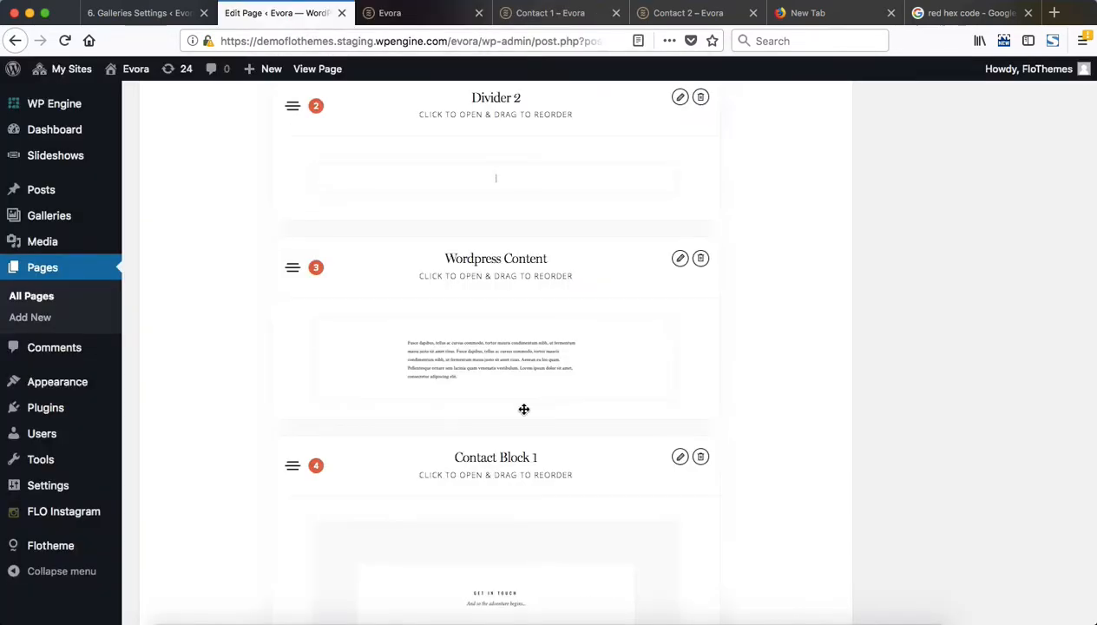
{"action": "scroll", "coordinate": [521, 407], "scroll_direction": "up", "scroll_amount": 15}
{"action": "scroll", "coordinate": [530, 374], "scroll_direction": "down", "scroll_amount": 5}
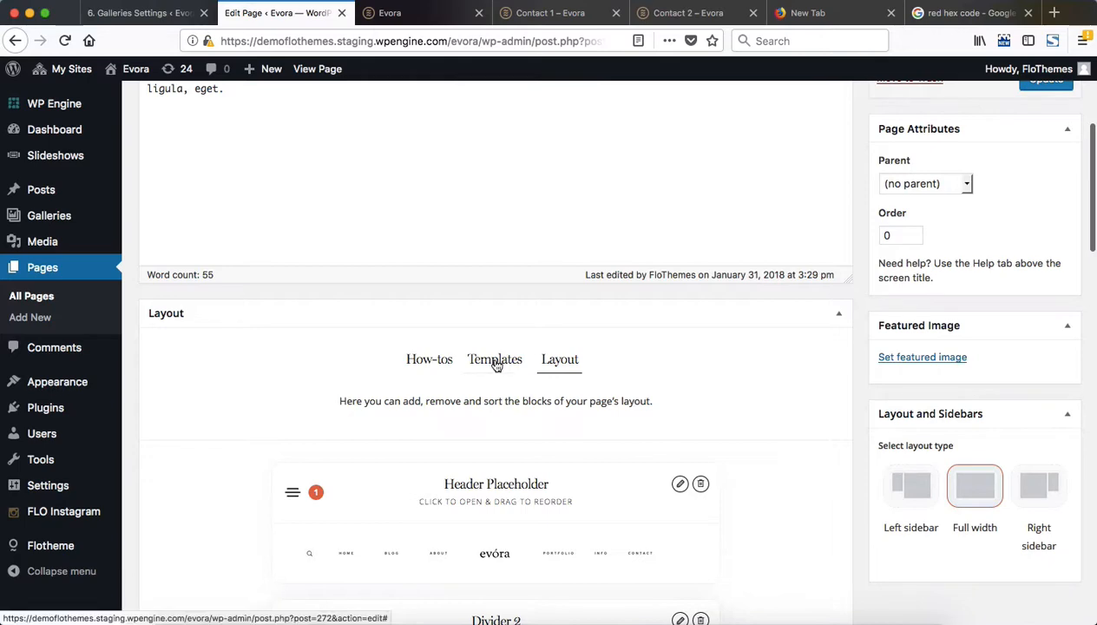
{"action": "left_click", "coordinate": [496, 359]}
{"action": "scroll", "coordinate": [608, 363], "scroll_direction": "down", "scroll_amount": 4}
{"action": "scroll", "coordinate": [691, 365], "scroll_direction": "down", "scroll_amount": 3}
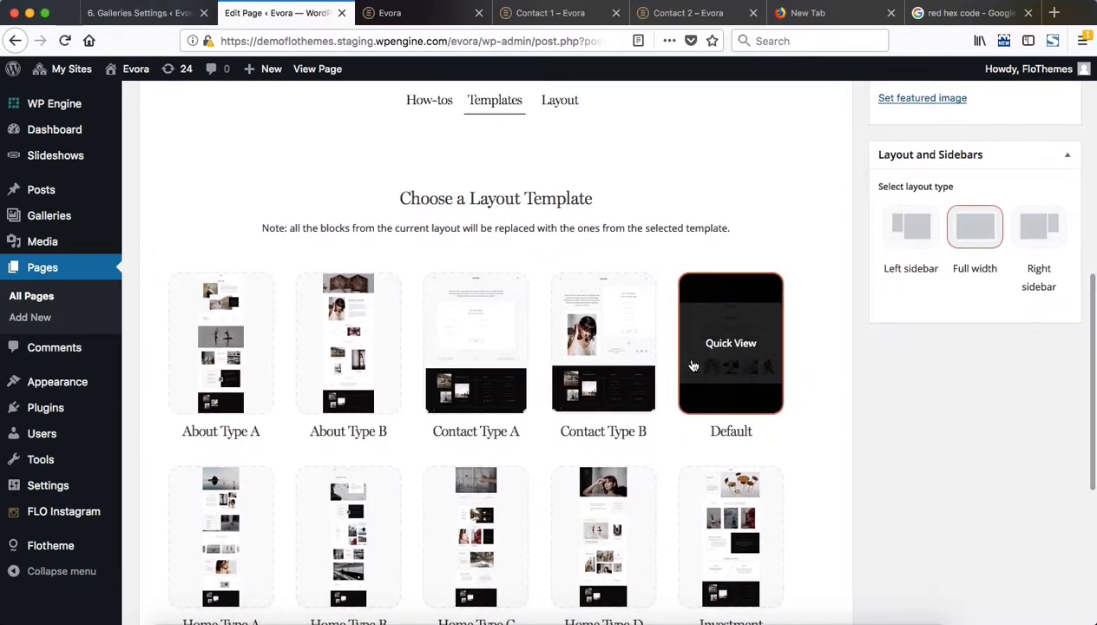
{"action": "left_click", "coordinate": [634, 363]}
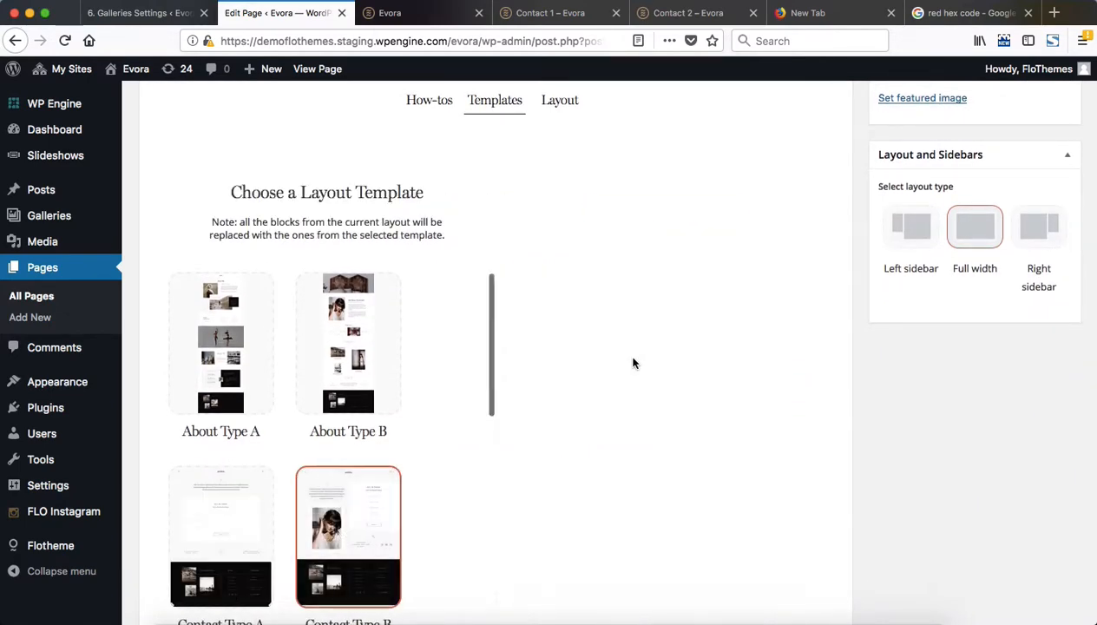
{"action": "left_click", "coordinate": [646, 217]}
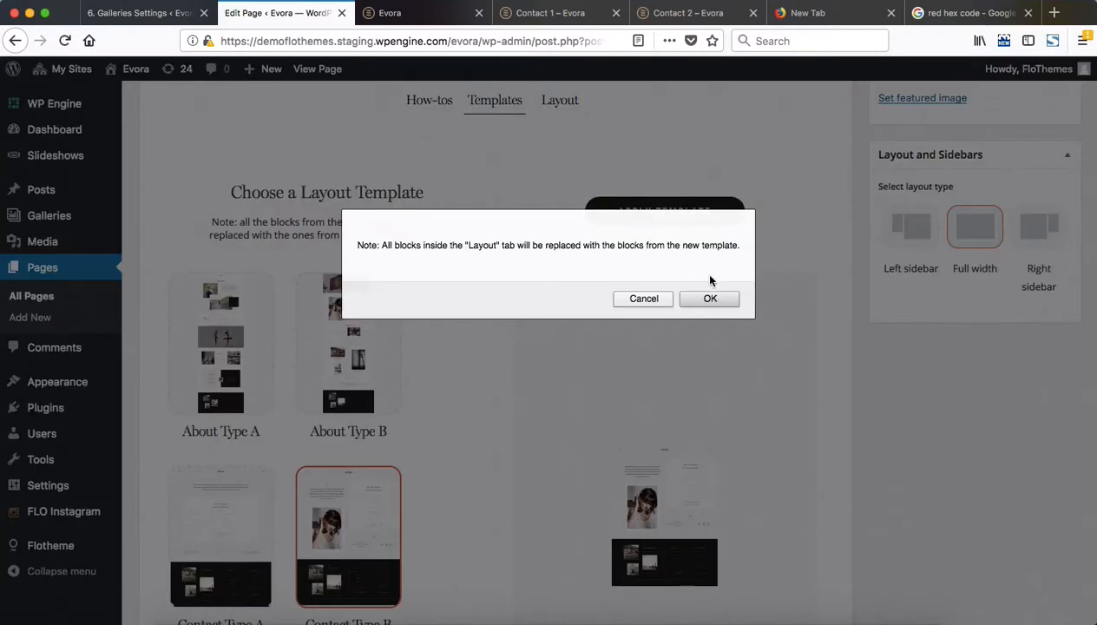
{"action": "left_click", "coordinate": [724, 304]}
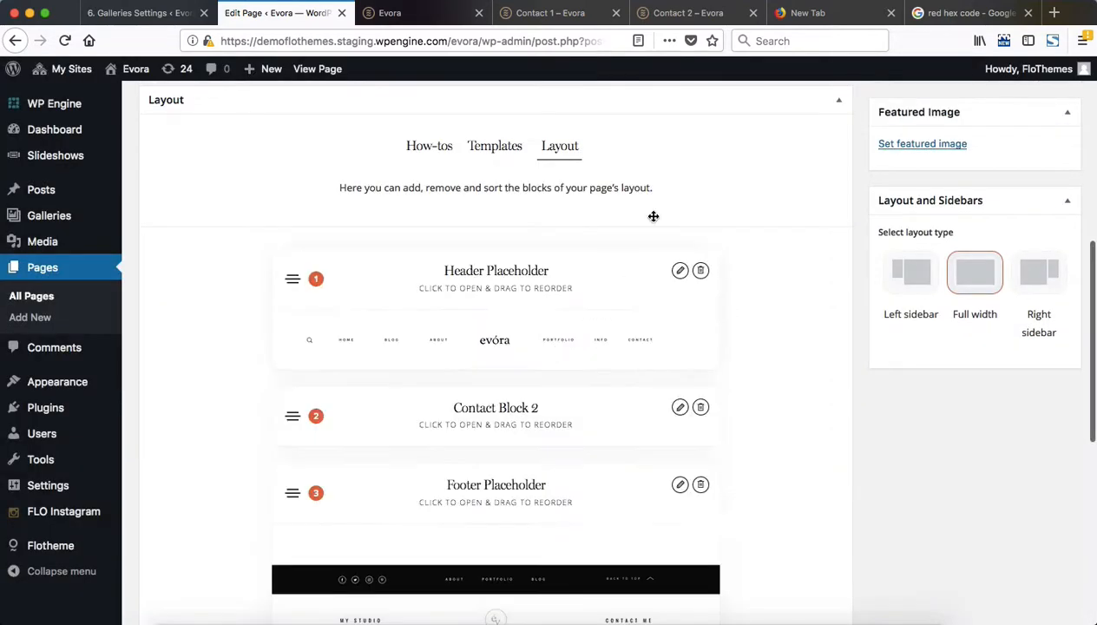
Open Contact Block 2 in the new layout and examine its Elements Color and Left Side text, font and image settings
{"action": "scroll", "coordinate": [594, 238], "scroll_direction": "down", "scroll_amount": 2}
{"action": "scroll", "coordinate": [594, 238], "scroll_direction": "up", "scroll_amount": 1}
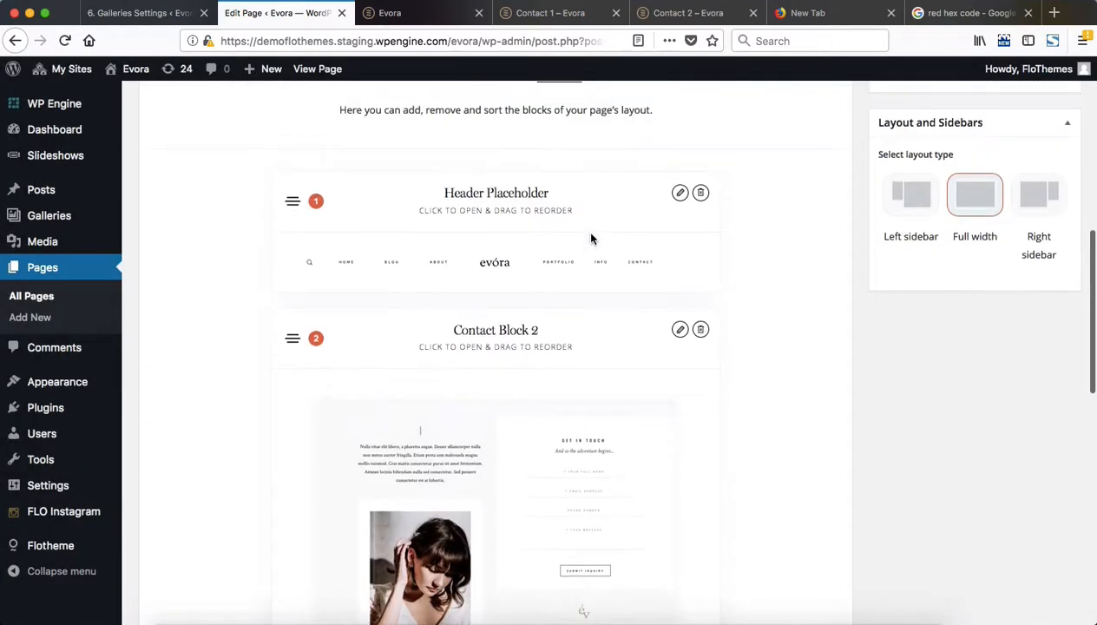
{"action": "scroll", "coordinate": [565, 242], "scroll_direction": "down", "scroll_amount": 3}
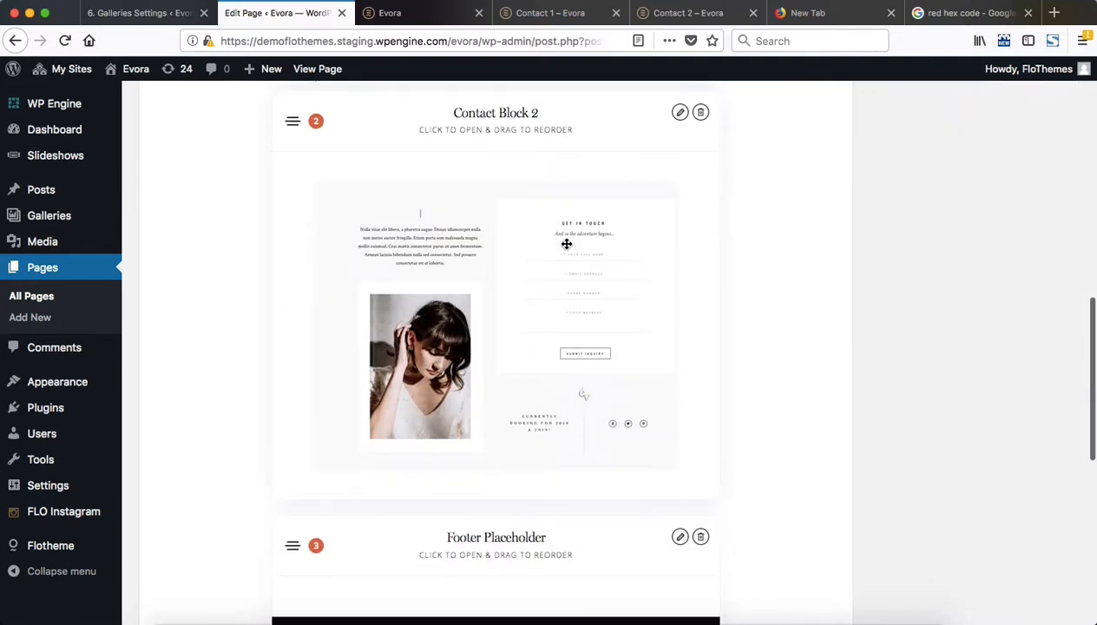
{"action": "left_click", "coordinate": [475, 143]}
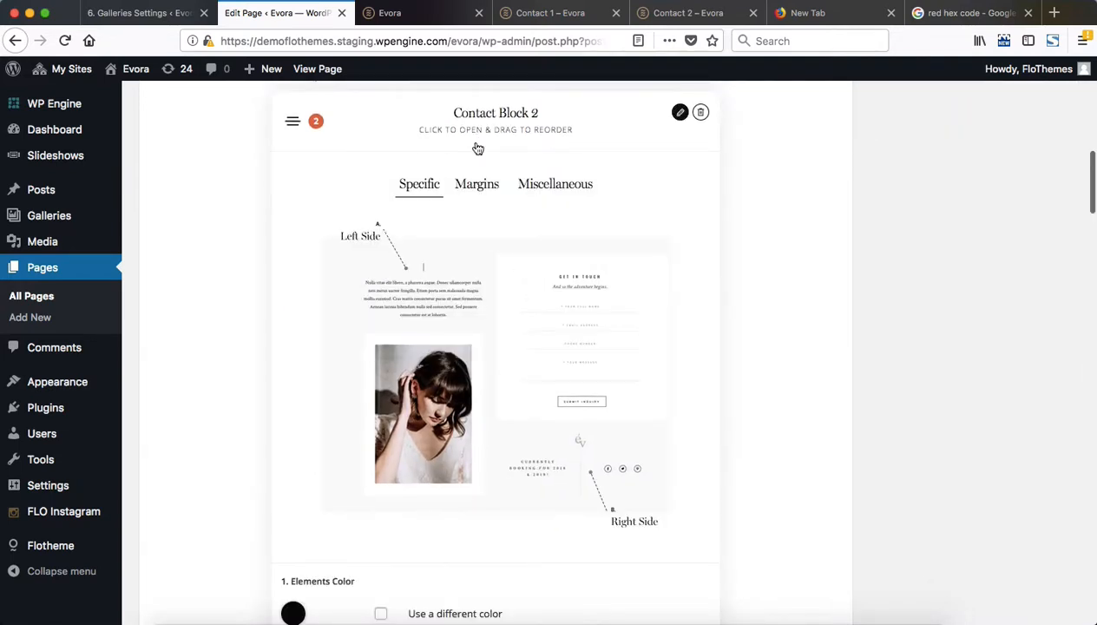
{"action": "scroll", "coordinate": [687, 232], "scroll_direction": "down", "scroll_amount": 5}
{"action": "scroll", "coordinate": [391, 296], "scroll_direction": "down", "scroll_amount": 6}
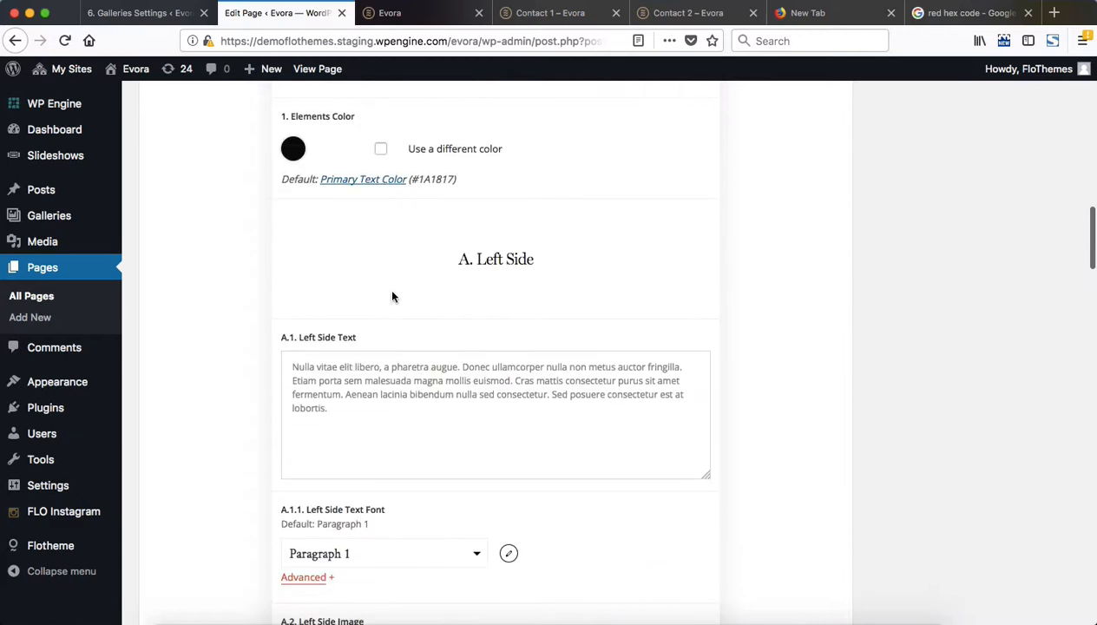
{"action": "scroll", "coordinate": [391, 297], "scroll_direction": "up", "scroll_amount": 4}
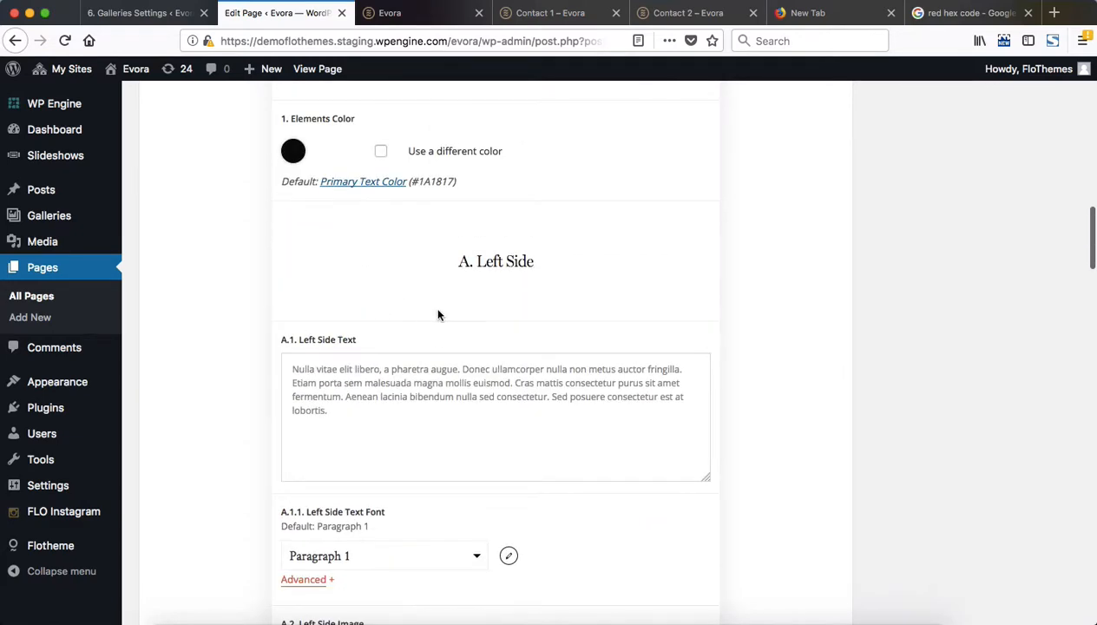
{"action": "scroll", "coordinate": [438, 313], "scroll_direction": "down", "scroll_amount": 5}
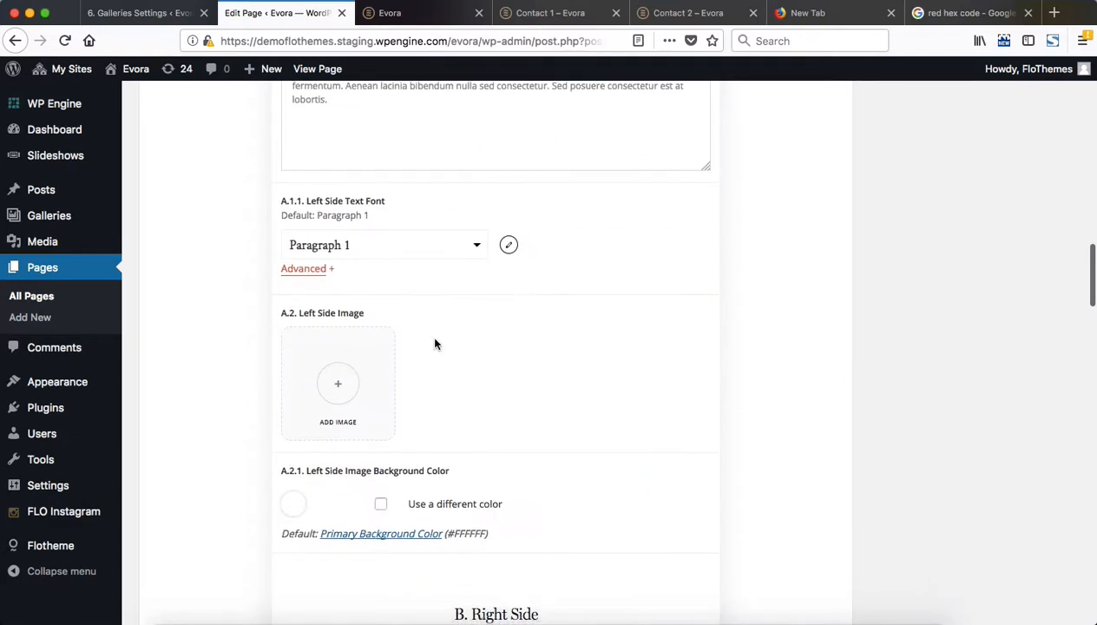
Close the Contact 1 demo and examine the Contact 2 demo's text, portrait image and contact form
{"action": "left_click", "coordinate": [616, 13]}
{"action": "left_click", "coordinate": [597, 13]}
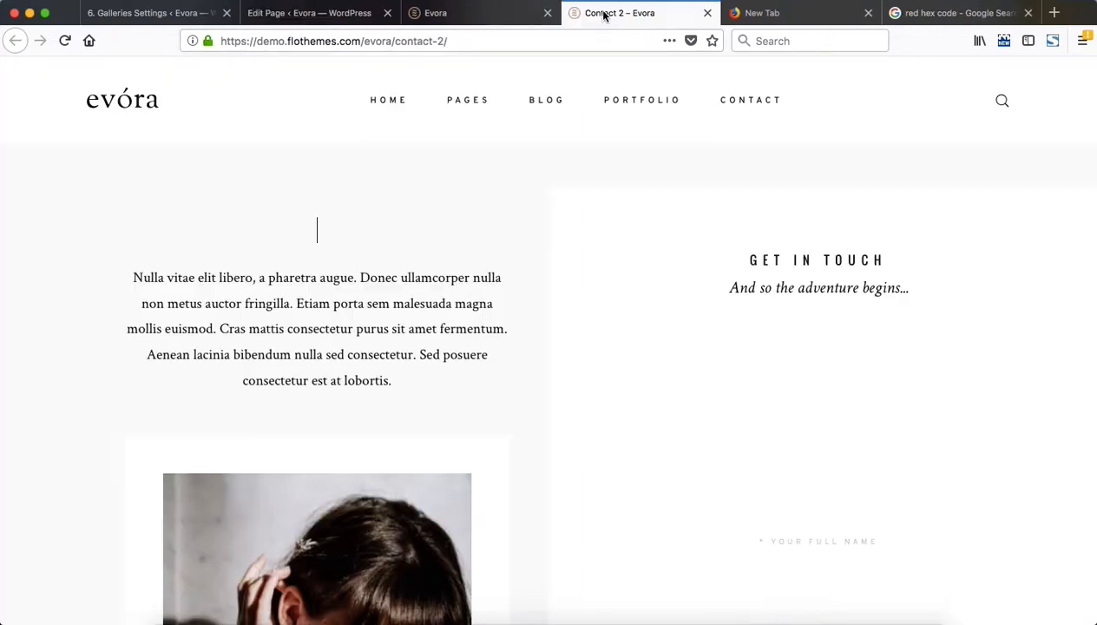
{"action": "scroll", "coordinate": [284, 333], "scroll_direction": "down", "scroll_amount": 5}
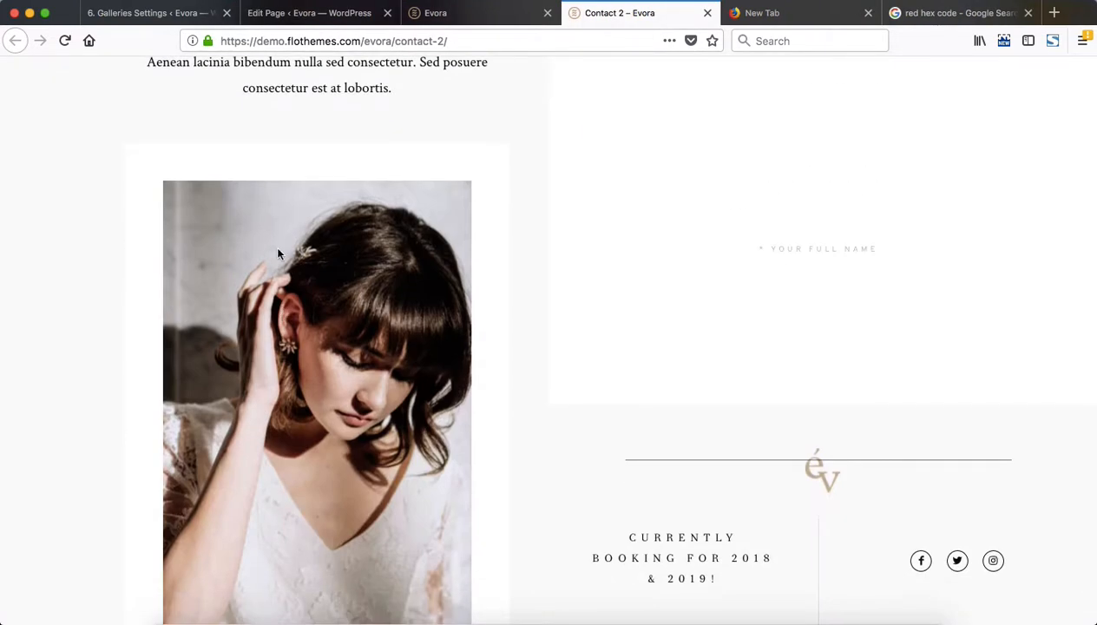
Close the outdated published page and review Contact Block 2's Right Side form color, title and subtitle settings in the editor
{"action": "key", "text": "ctrl+shift+Tab"}
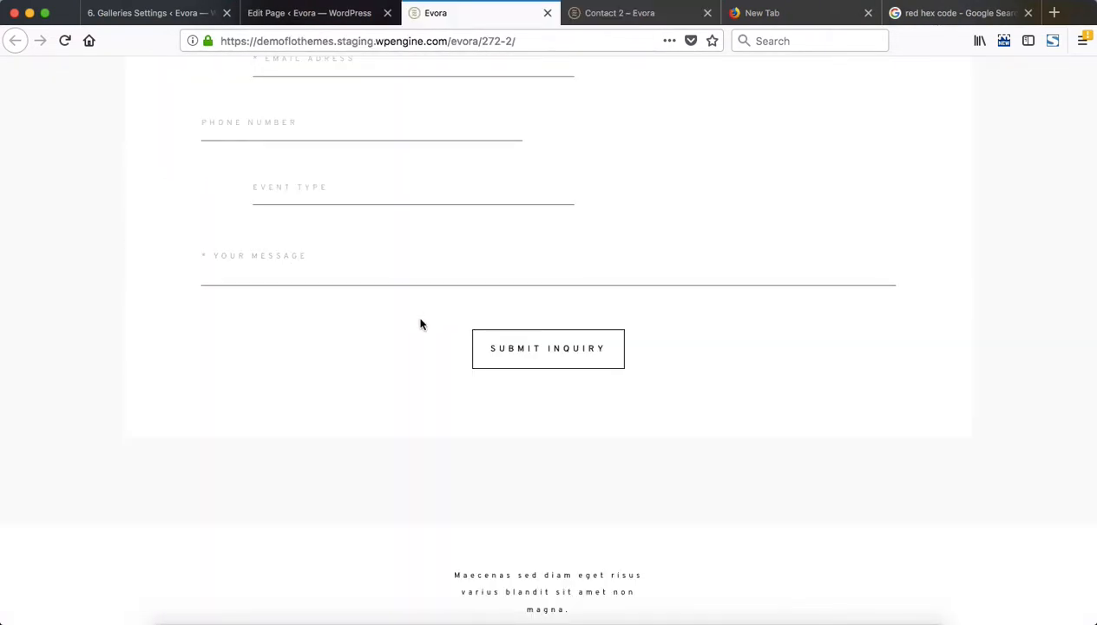
{"action": "key", "text": "ctrl+w"}
{"action": "key", "text": "ctrl+shift+Tab"}
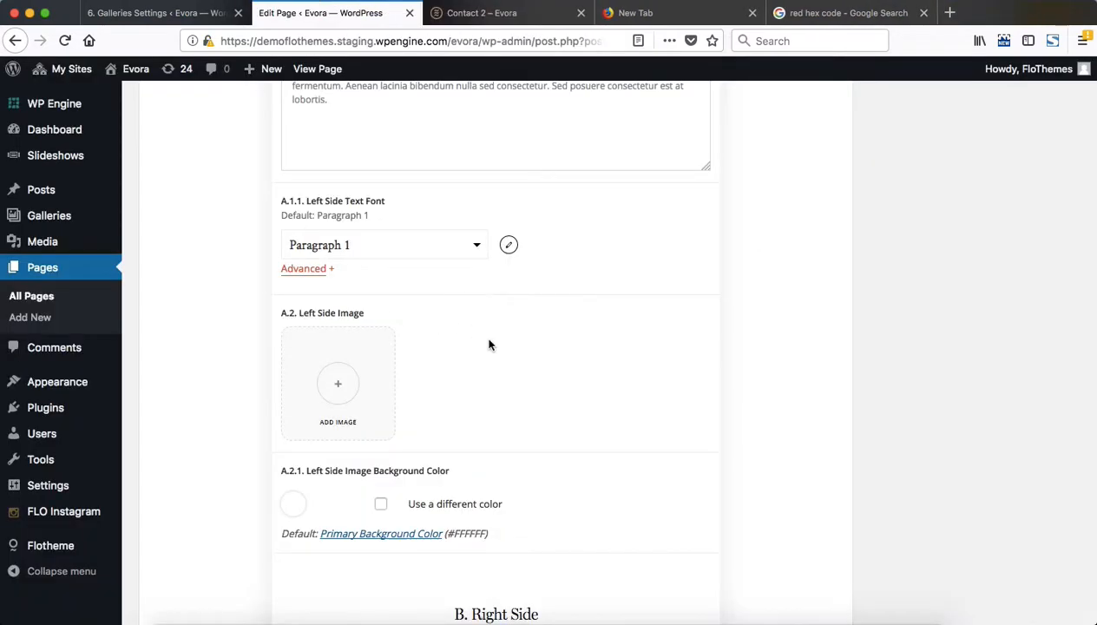
{"action": "scroll", "coordinate": [480, 306], "scroll_direction": "down", "scroll_amount": 10}
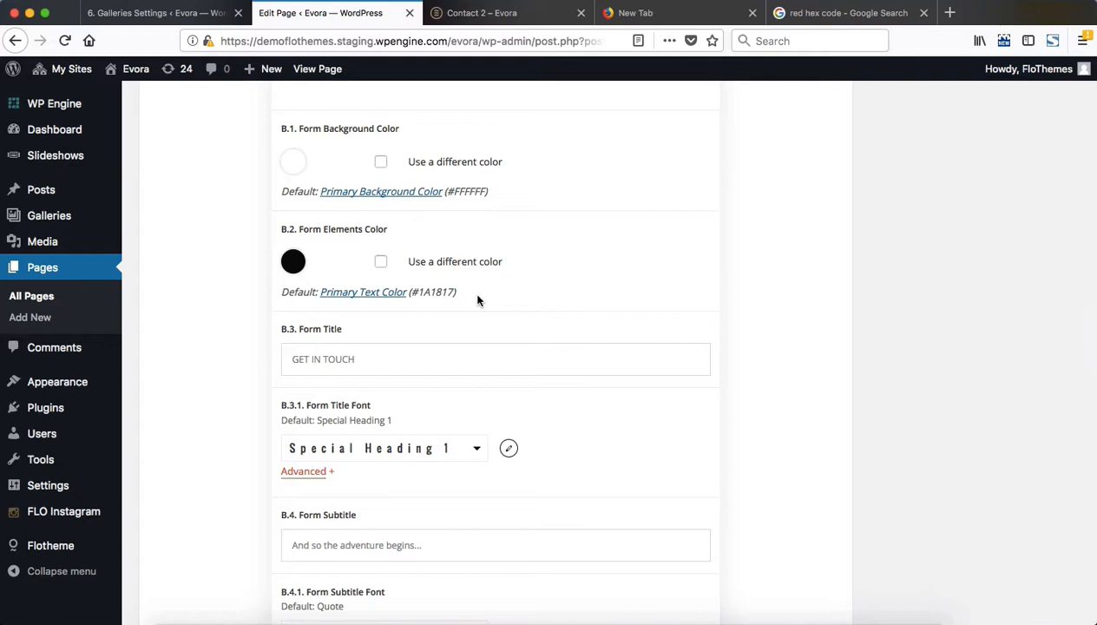
Review Contact Block 2's form font, placeholder and Right Side Decorative Image settings, comparing them with the Contact 2 demo's logo divider and bottom text
{"action": "scroll", "coordinate": [478, 300], "scroll_direction": "down", "scroll_amount": 15}
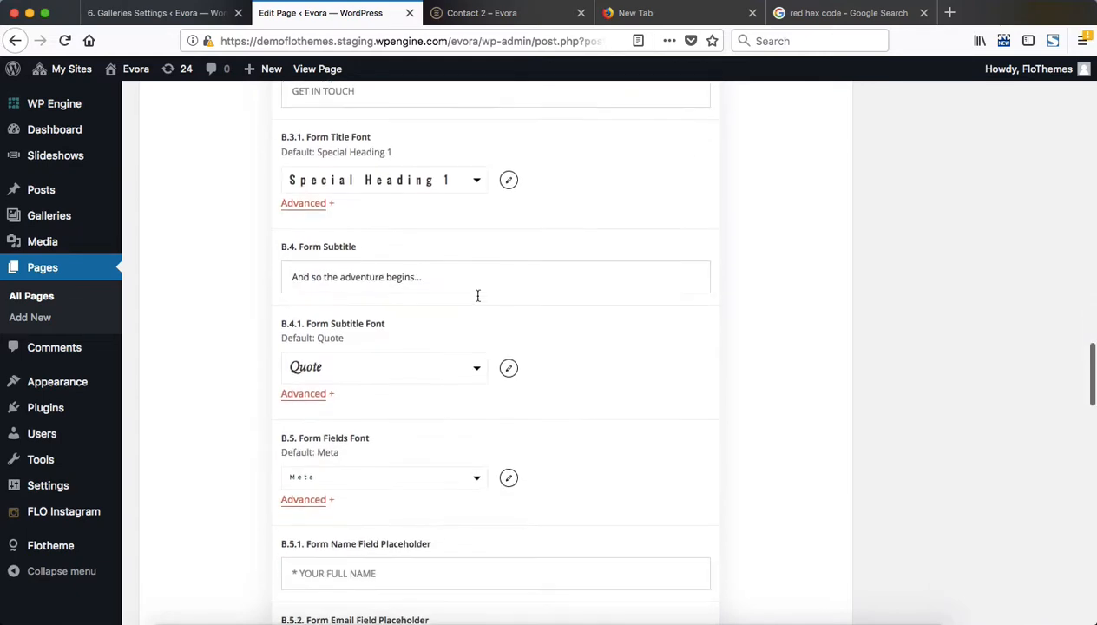
{"action": "scroll", "coordinate": [478, 296], "scroll_direction": "up", "scroll_amount": 5}
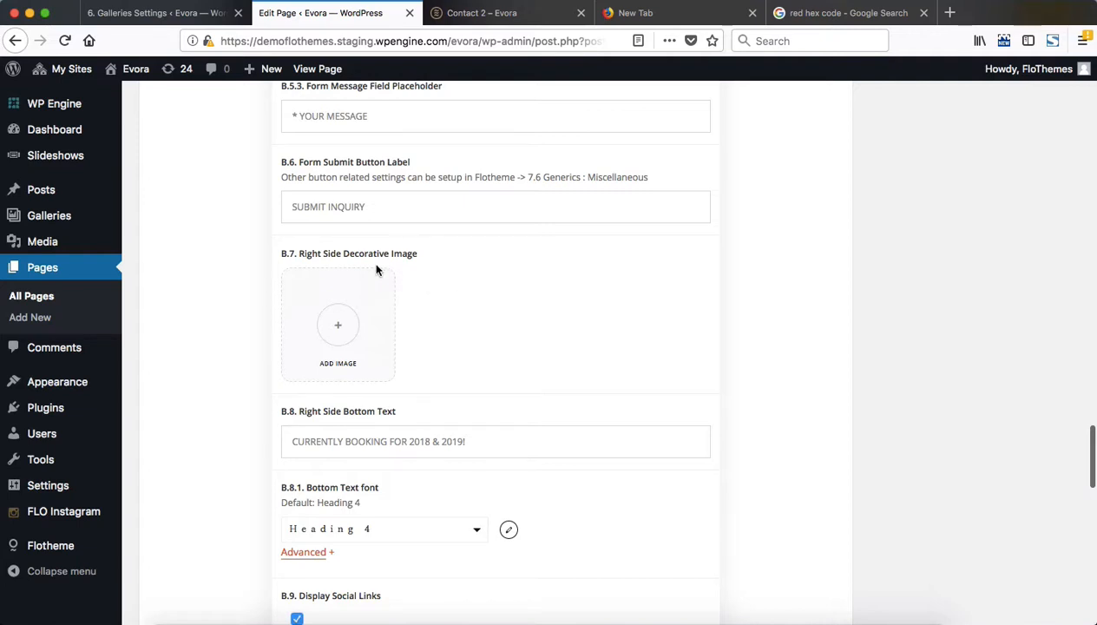
{"action": "key", "text": "ctrl+Tab"}
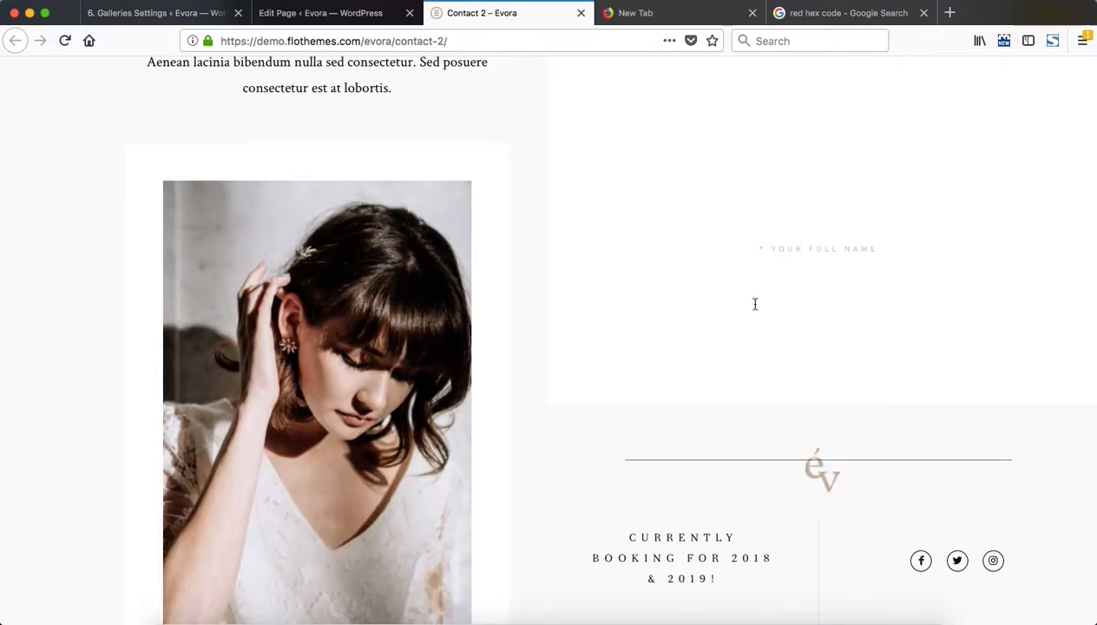
{"action": "scroll", "coordinate": [779, 371], "scroll_direction": "down", "scroll_amount": 1}
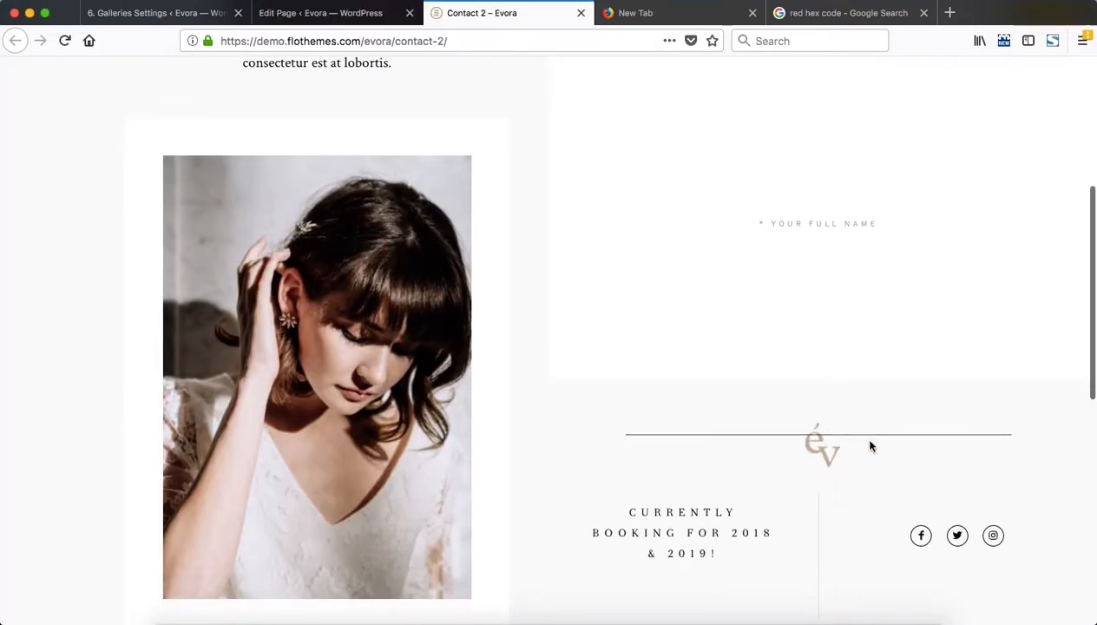
Examine Contact Block 2's bottom text, social links and Form Options settings in the page editor, then collapse the block
{"action": "key", "text": "ctrl+shift+Tab"}
{"action": "scroll", "coordinate": [528, 330], "scroll_direction": "down", "scroll_amount": 5}
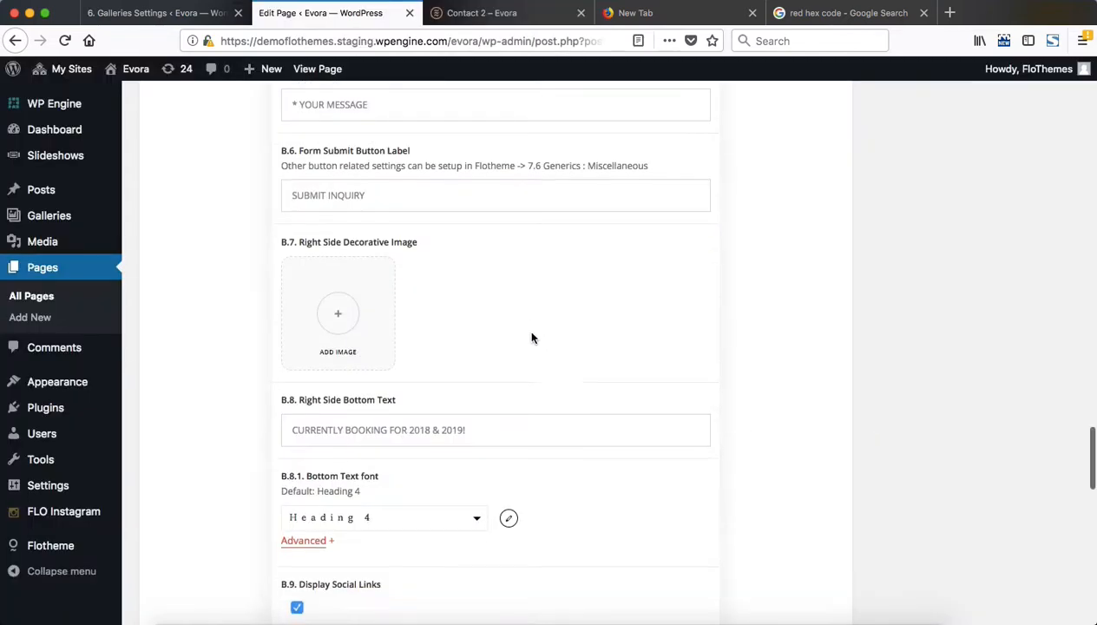
{"action": "scroll", "coordinate": [532, 337], "scroll_direction": "down", "scroll_amount": 4}
{"action": "scroll", "coordinate": [532, 334], "scroll_direction": "up", "scroll_amount": 2}
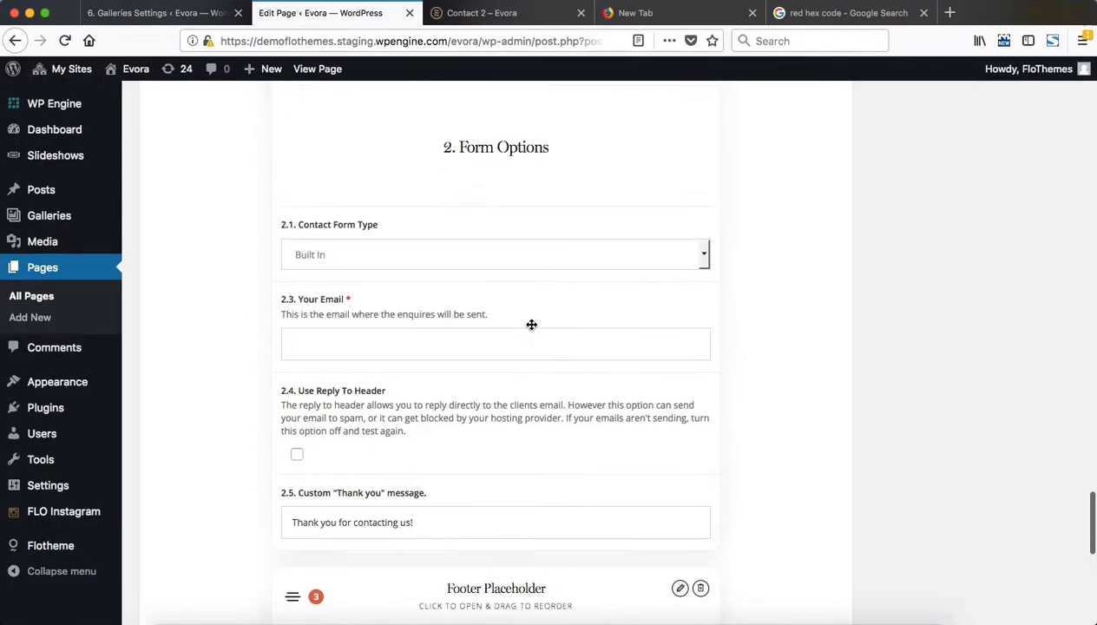
{"action": "scroll", "coordinate": [532, 330], "scroll_direction": "down", "scroll_amount": 2}
{"action": "scroll", "coordinate": [532, 330], "scroll_direction": "down", "scroll_amount": 2}
{"action": "scroll", "coordinate": [532, 323], "scroll_direction": "up", "scroll_amount": 15}
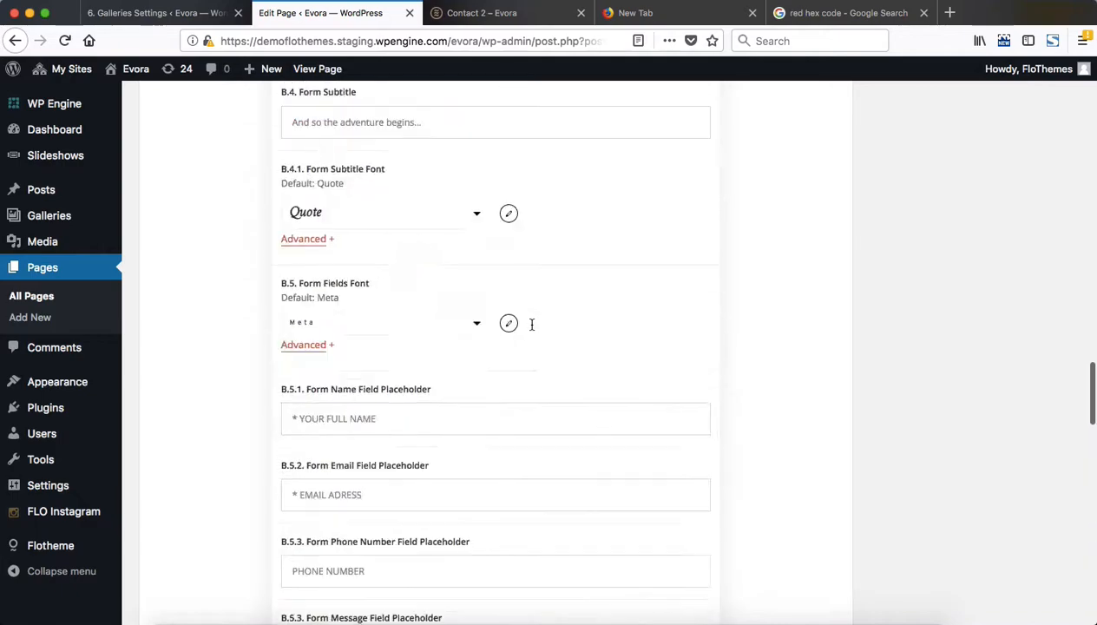
{"action": "scroll", "coordinate": [531, 324], "scroll_direction": "down", "scroll_amount": 5}
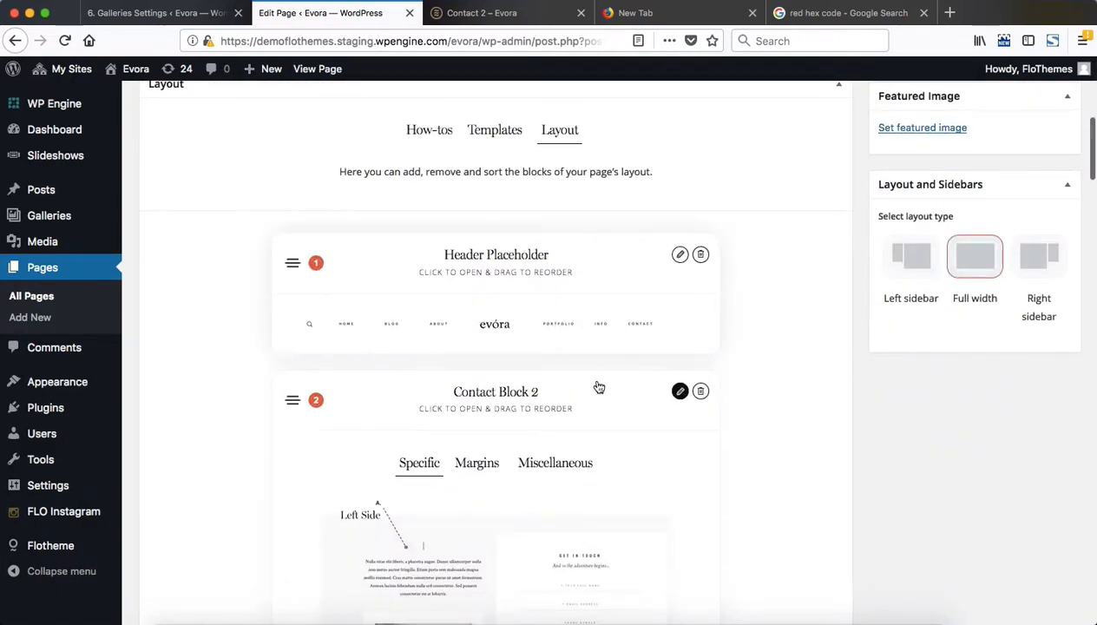
{"action": "scroll", "coordinate": [572, 405], "scroll_direction": "down", "scroll_amount": 6}
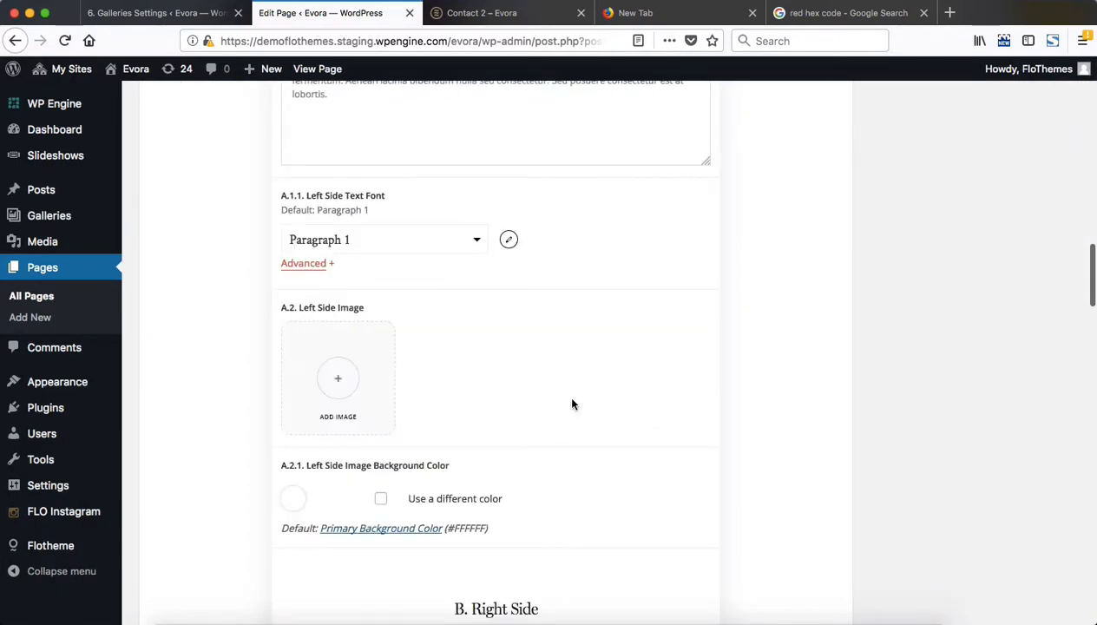
{"action": "scroll", "coordinate": [572, 405], "scroll_direction": "up", "scroll_amount": 8}
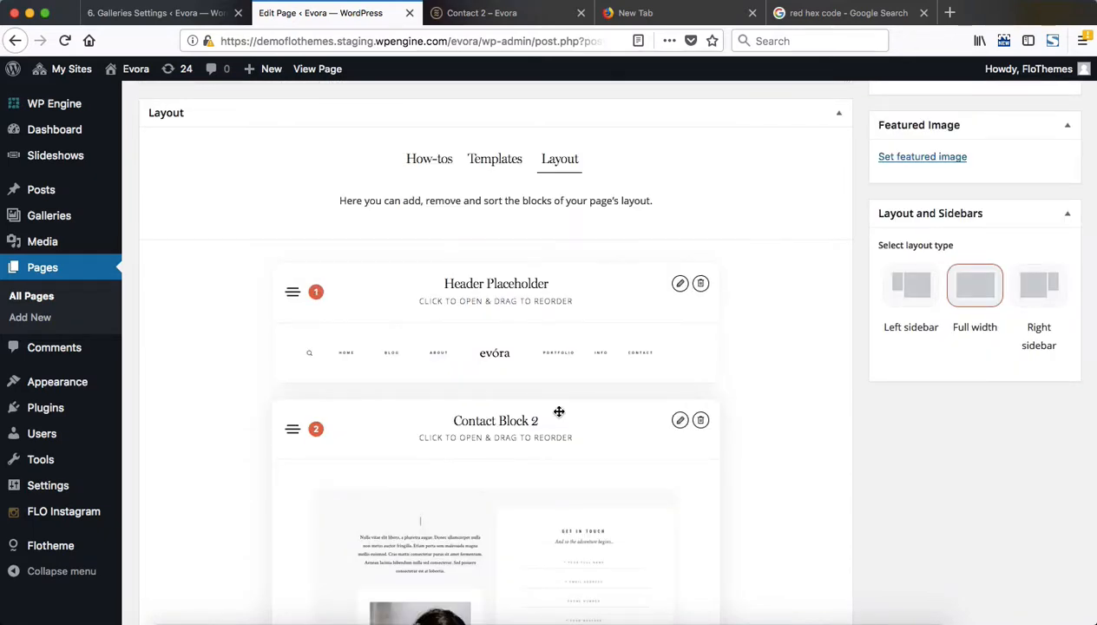
Look over the Contact 2 demo page down to its footer and return to the start of the page editor
{"action": "key", "text": "ctrl+Tab"}
{"action": "scroll", "coordinate": [519, 456], "scroll_direction": "down", "scroll_amount": 3}
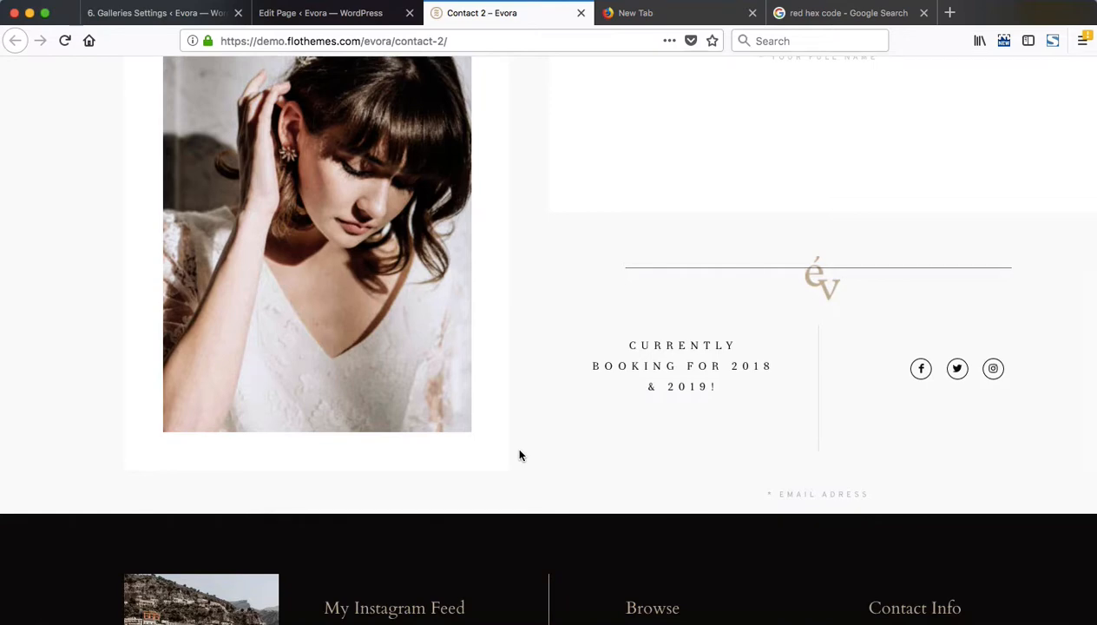
{"action": "scroll", "coordinate": [539, 444], "scroll_direction": "up", "scroll_amount": 5}
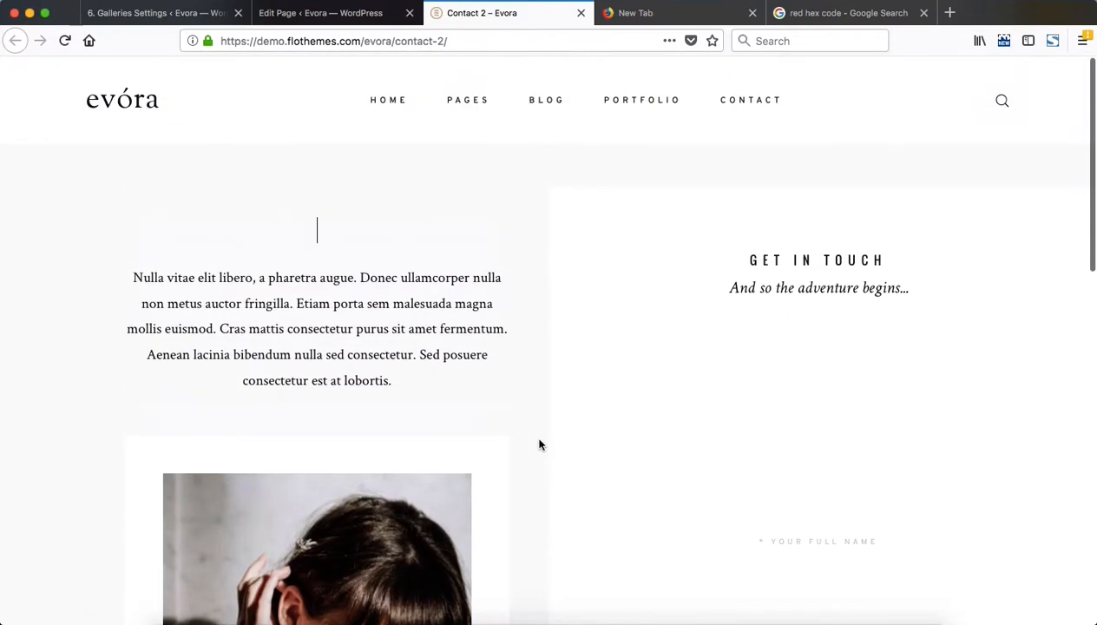
{"action": "key", "text": "ctrl+shift+Tab"}
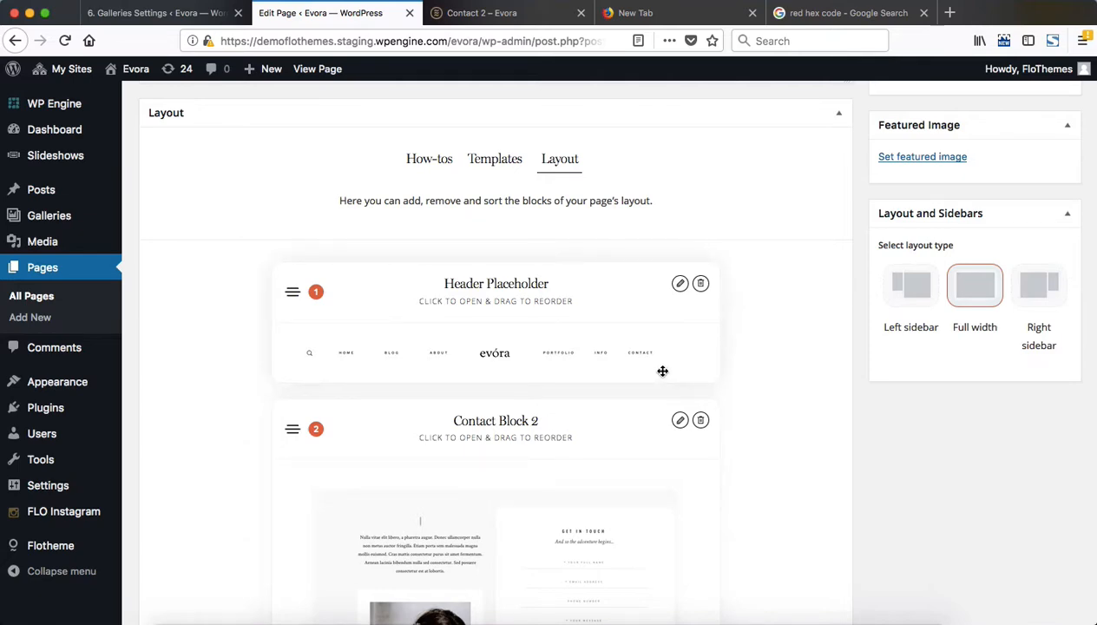
{"action": "scroll", "coordinate": [662, 372], "scroll_direction": "down", "scroll_amount": 10}
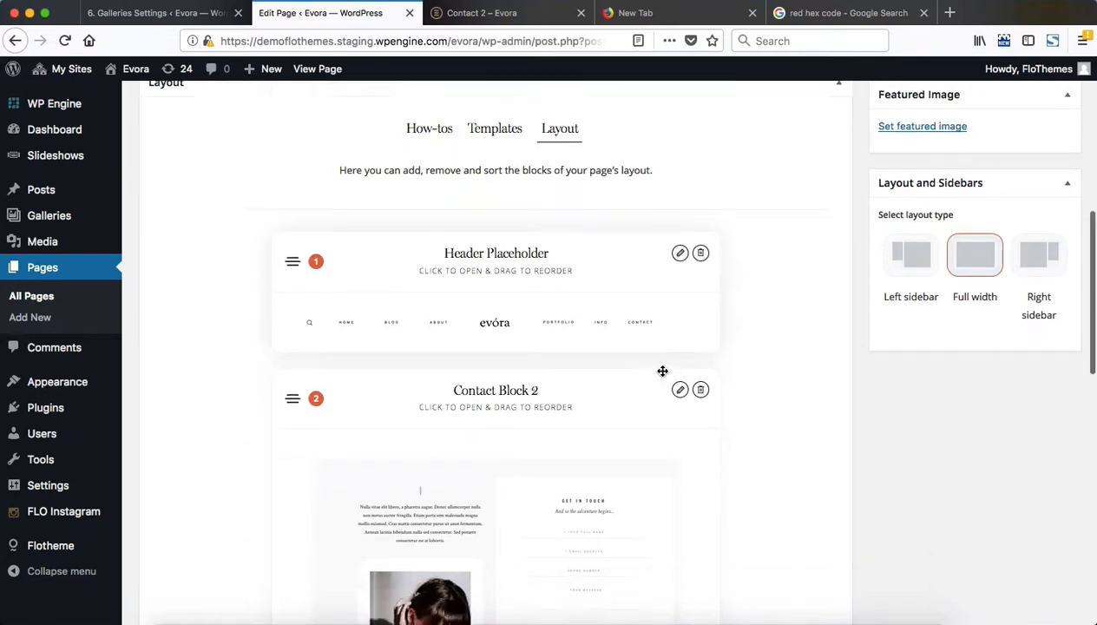
{"action": "scroll", "coordinate": [663, 373], "scroll_direction": "up", "scroll_amount": 15}
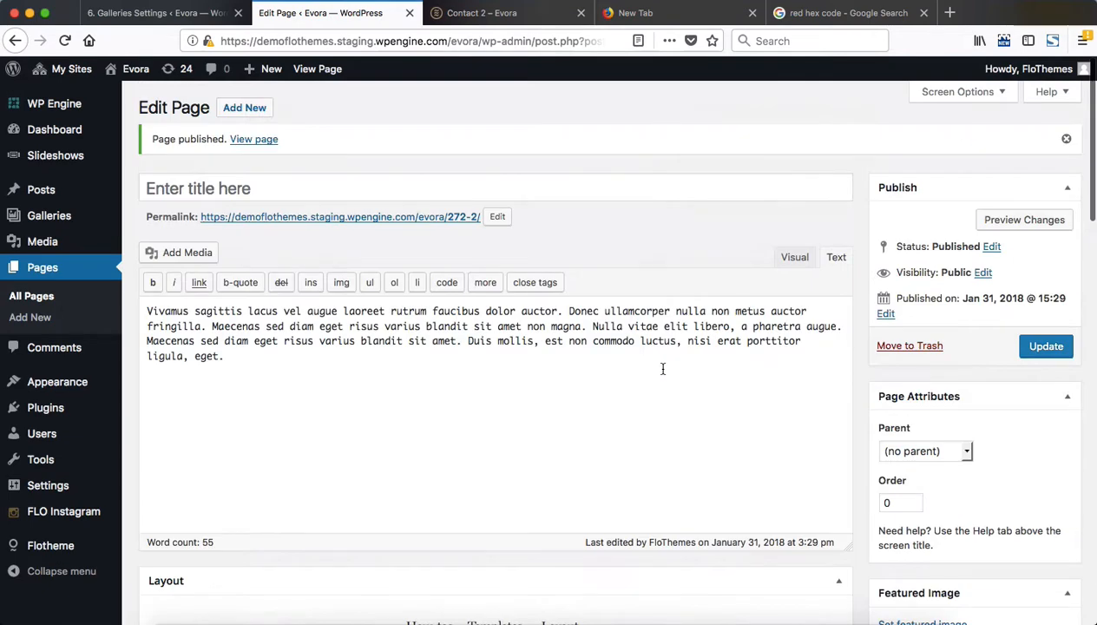